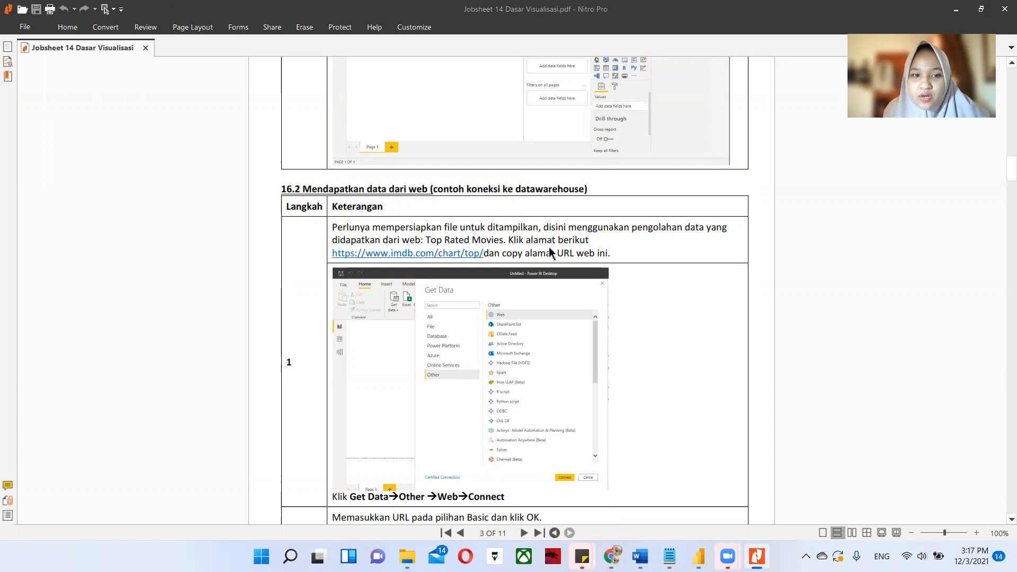
Check the web connection steps in the jobsheet, switch to Power BI Desktop and dismiss the empty From Web dialog.
scroll(549, 252, down, 2)
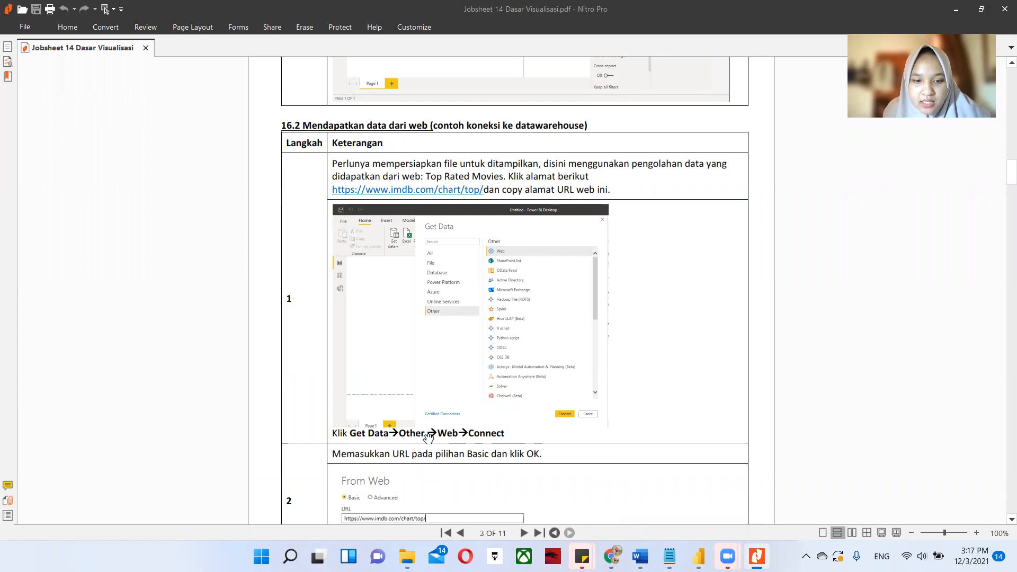
mouse_move(699, 556)
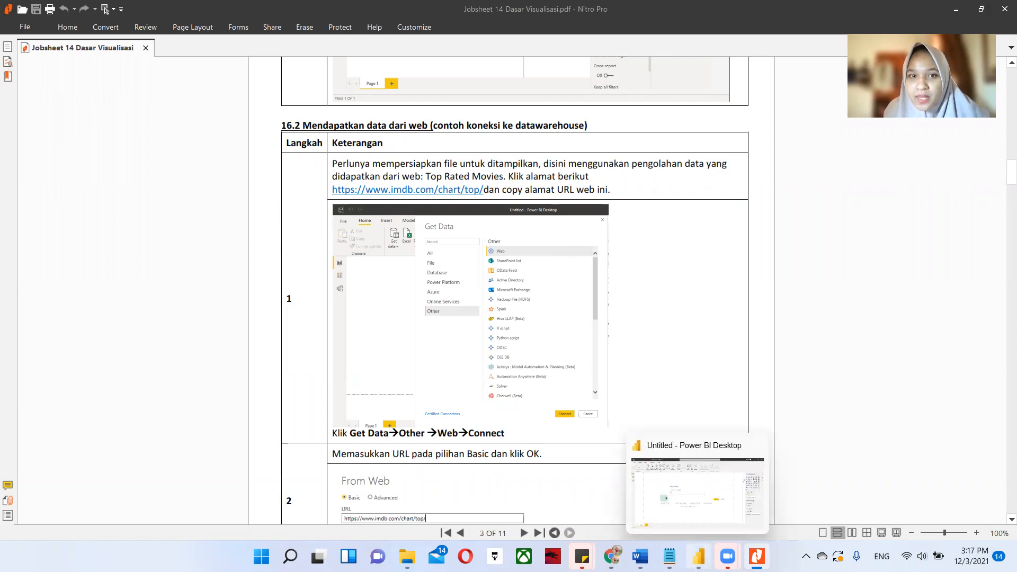
click(697, 490)
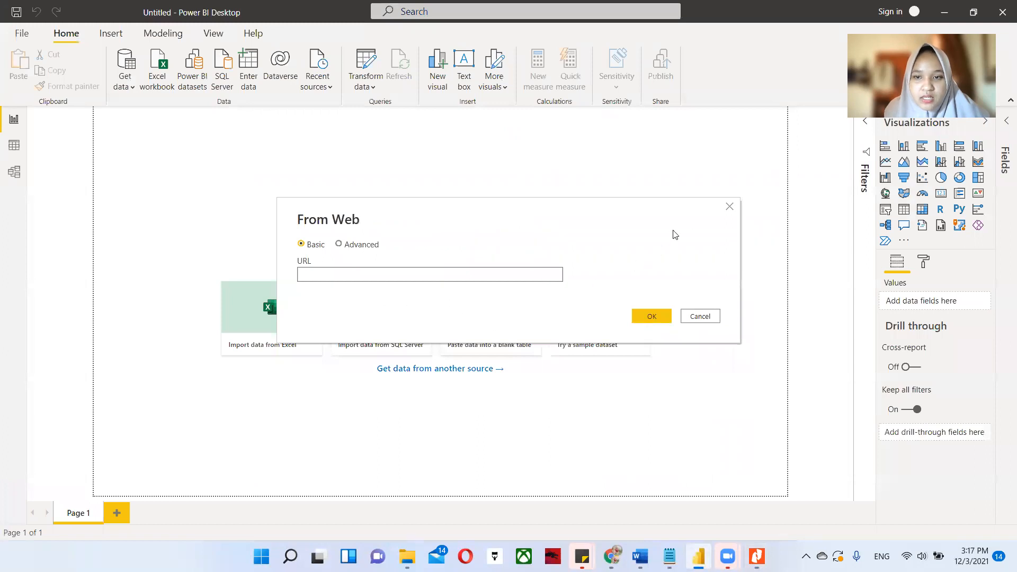
click(730, 219)
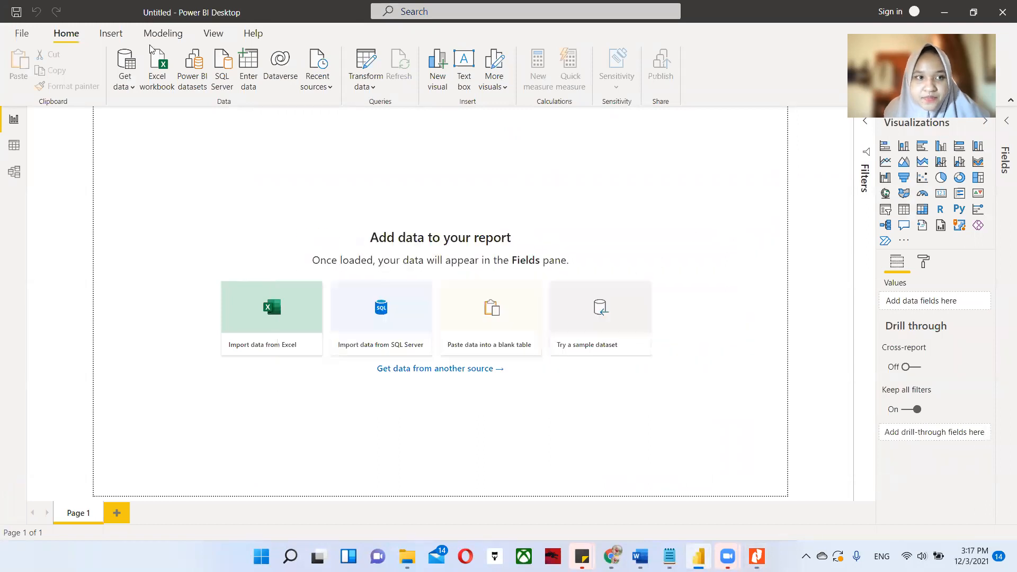
Start a new data connection with the Web connector from the Other category.
click(121, 64)
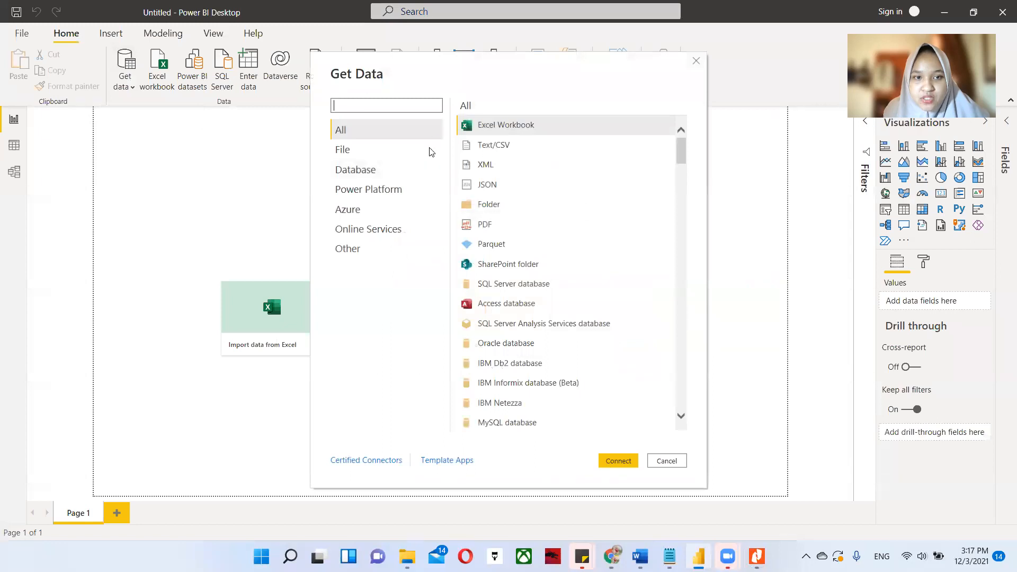
click(354, 252)
click(500, 127)
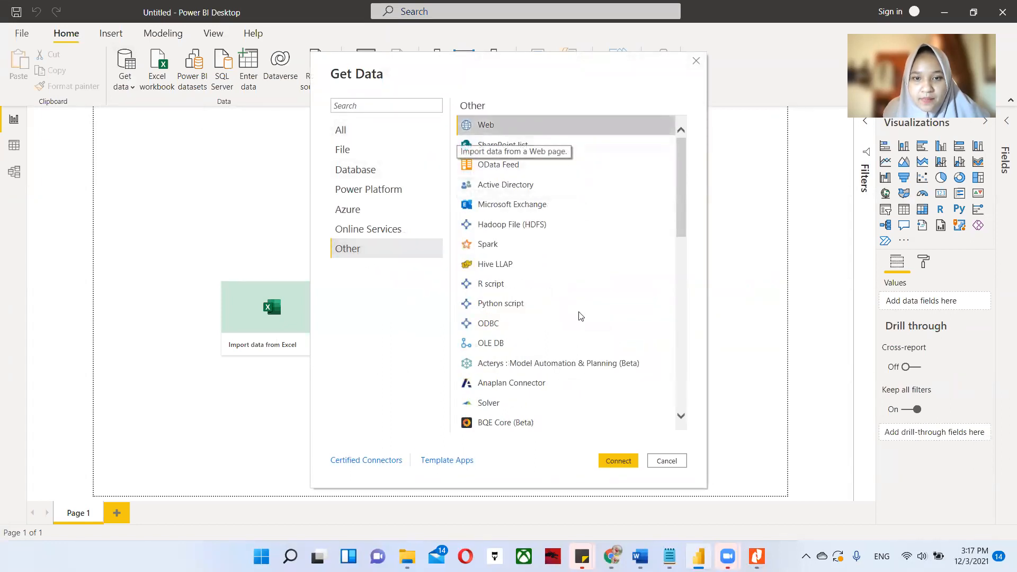
click(621, 458)
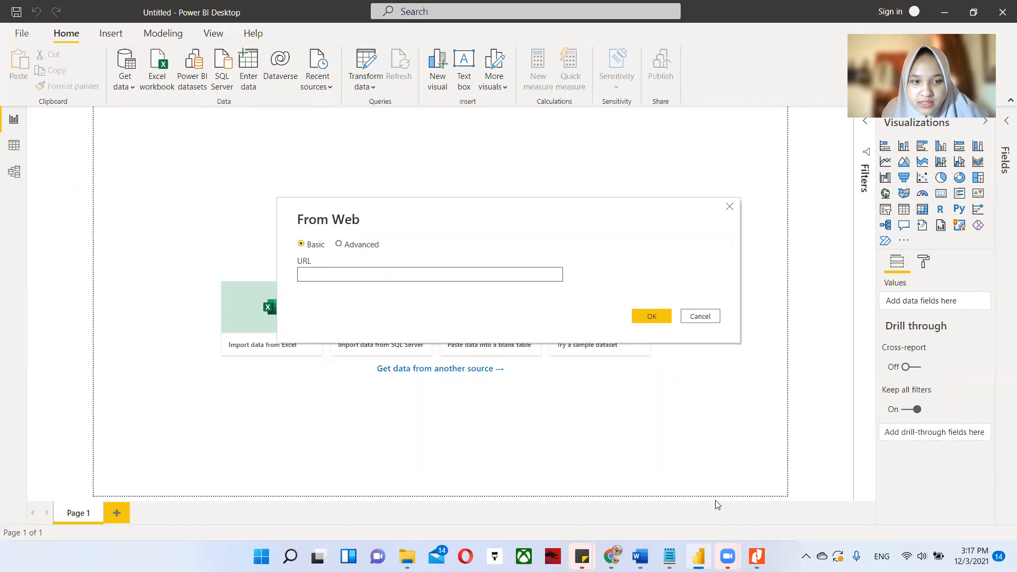
click(757, 556)
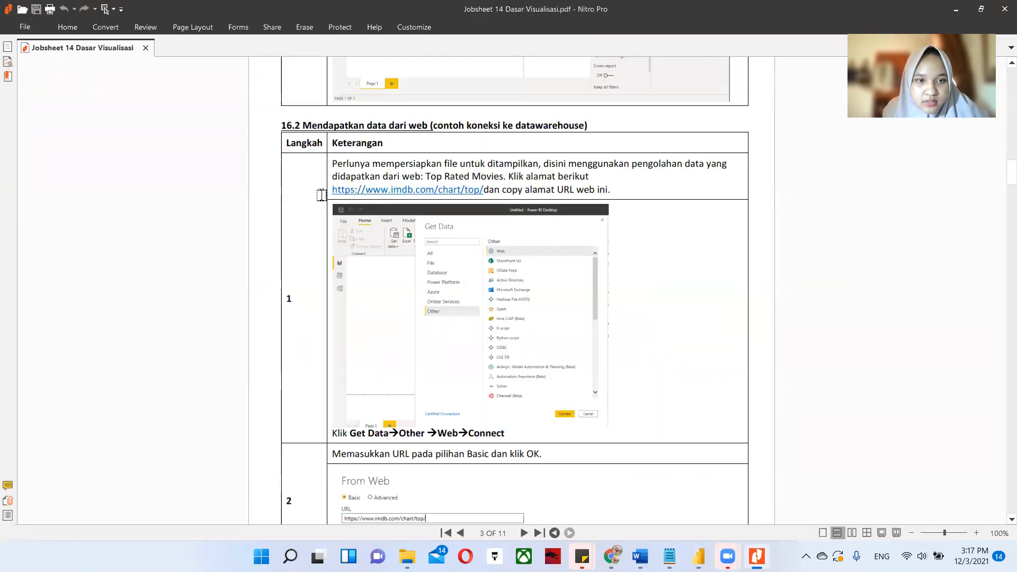
drag(332, 190, 482, 189)
key(ctrl+c)
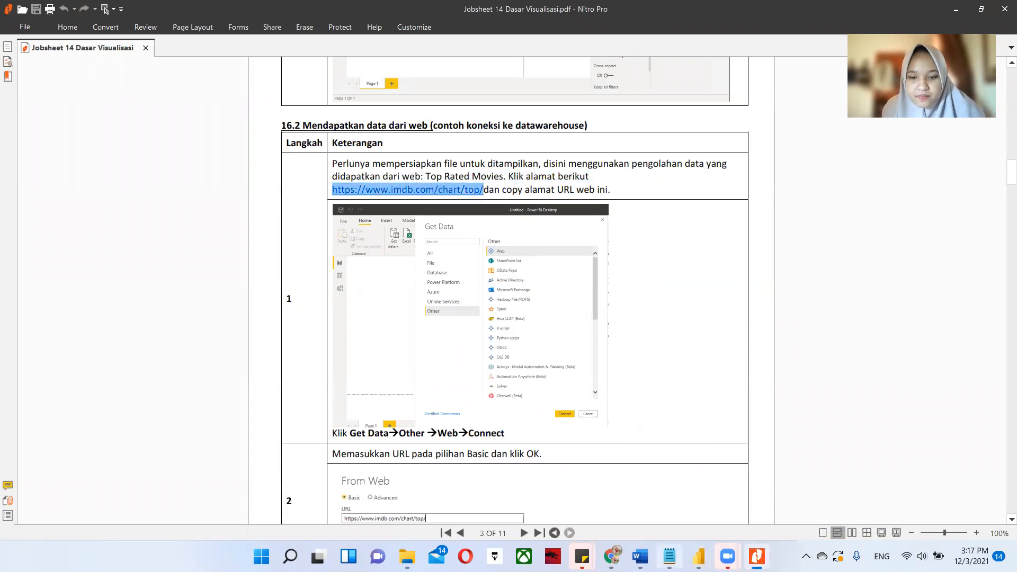
click(640, 557)
click(700, 554)
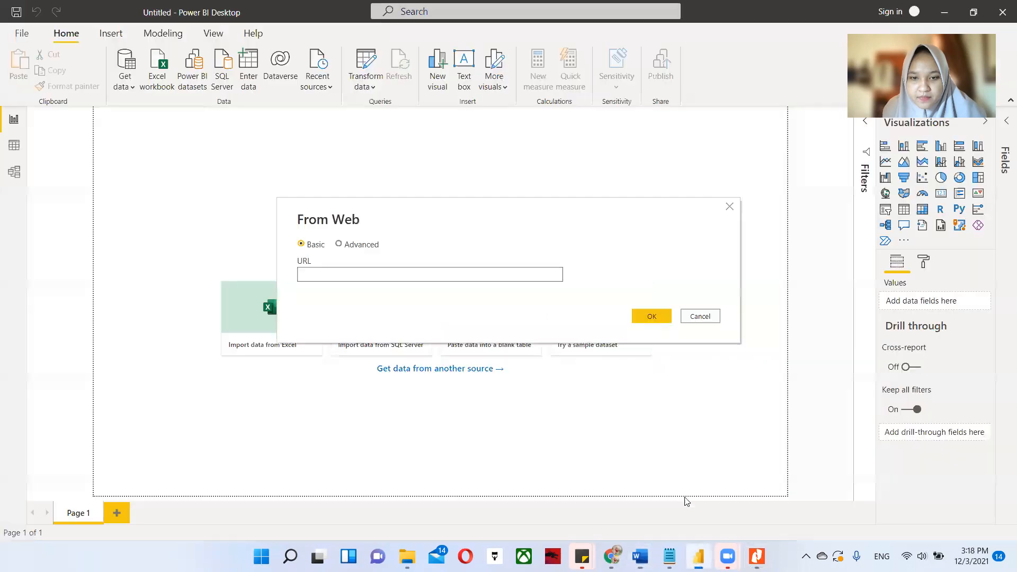
click(448, 276)
key(ctrl+v)
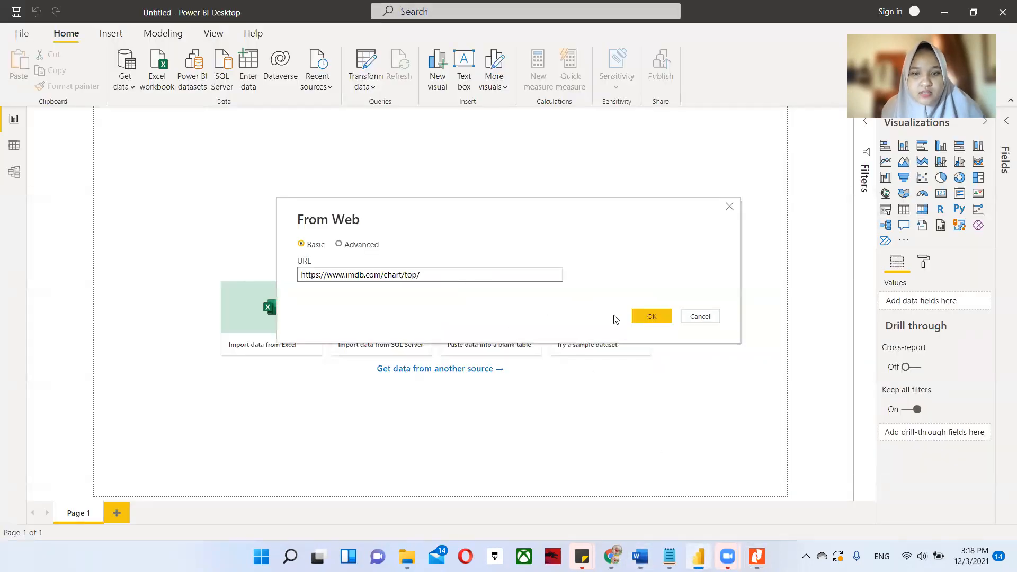
click(644, 316)
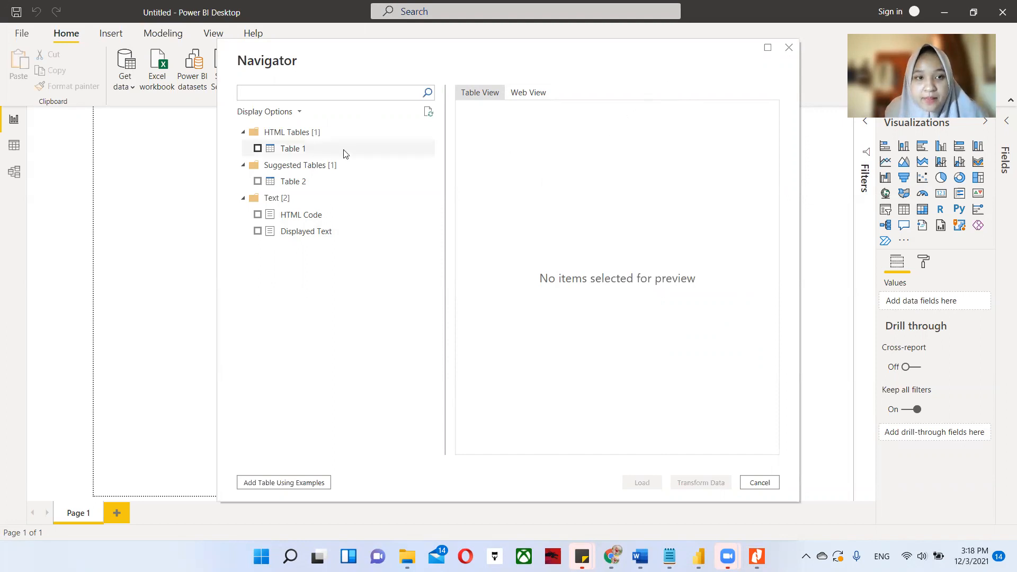
click(258, 149)
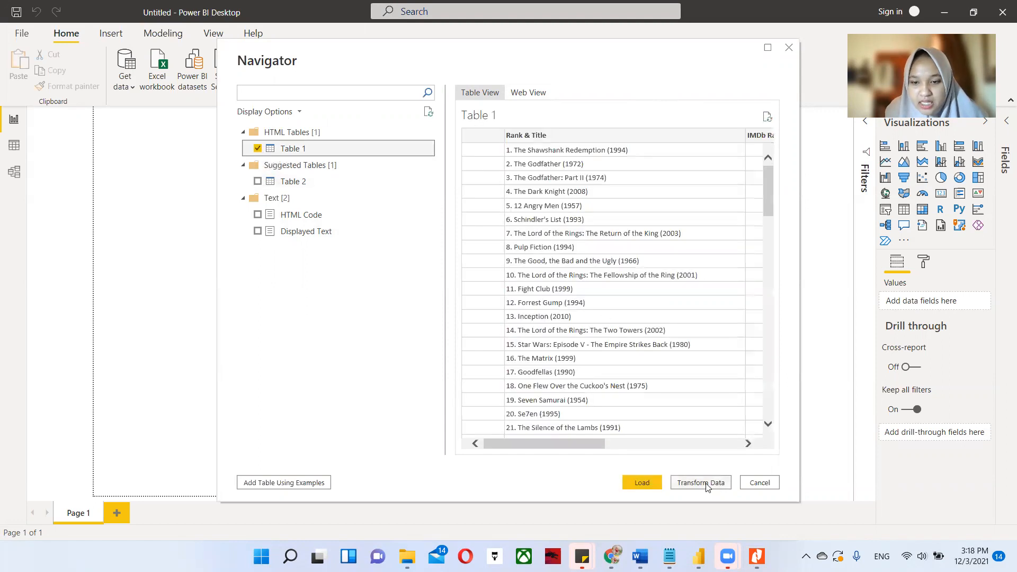
click(705, 485)
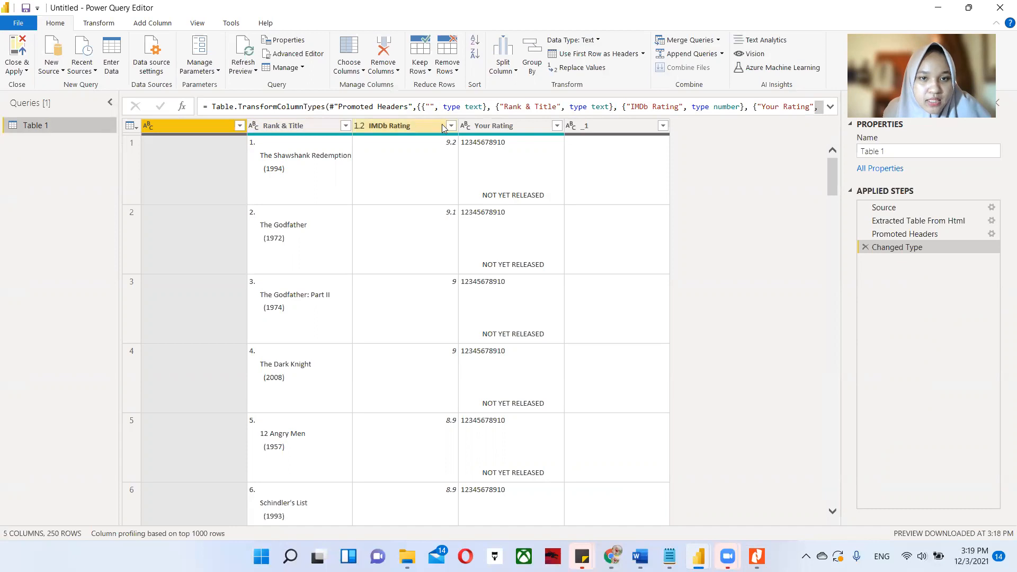
Remove the unnamed first column, the Your Rating column and the _1 column from Table 1.
ctrl+click(521, 127)
ctrl+click(603, 129)
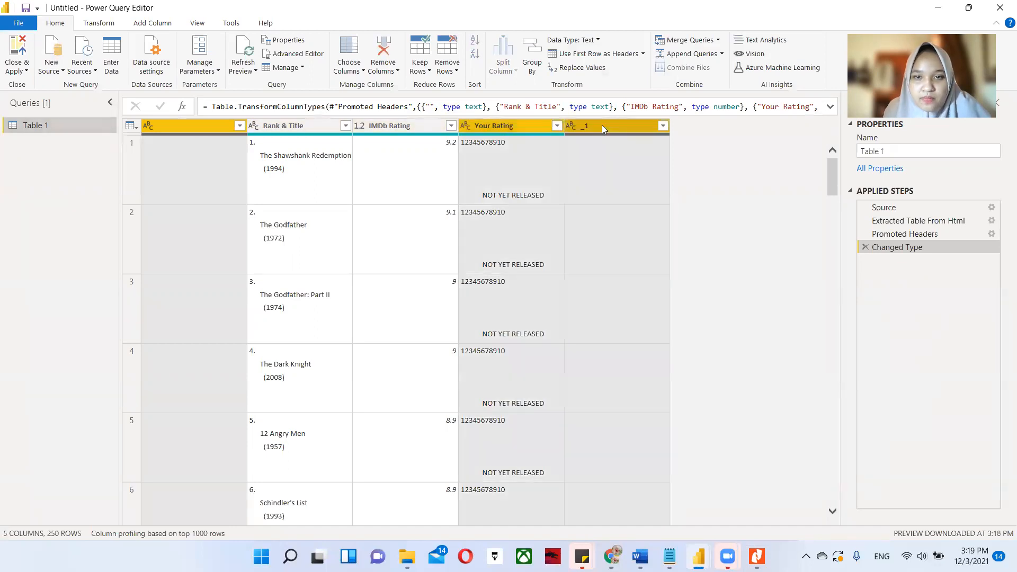
right_click(603, 129)
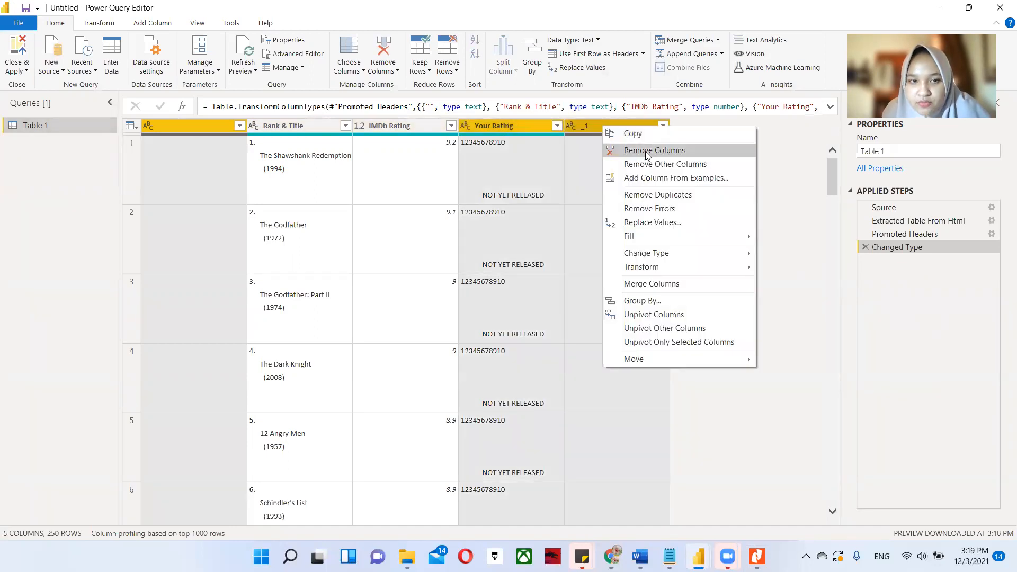
click(648, 154)
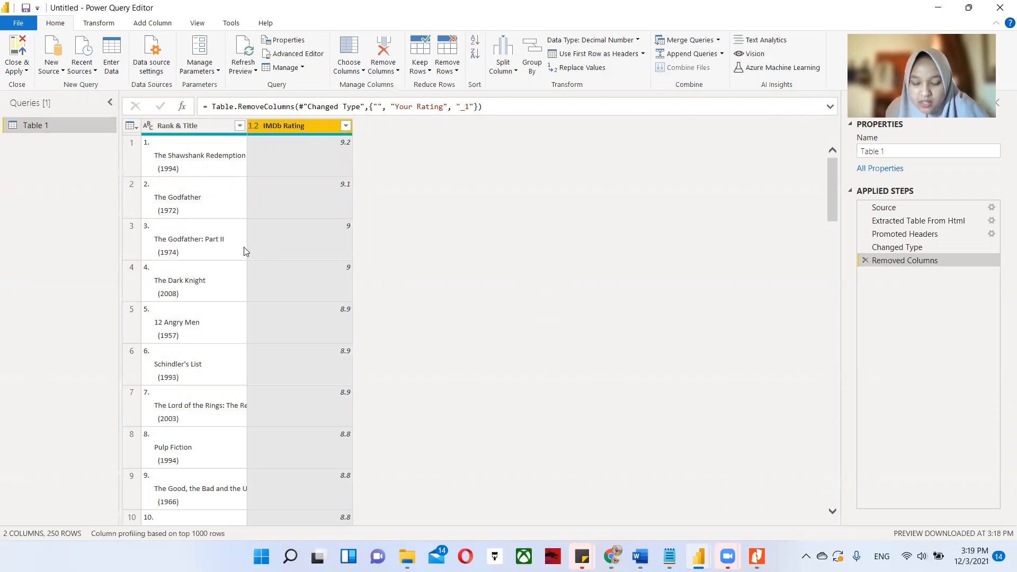
Split the Rank & Title column by the custom delimiter "." at its left-most occurrence.
click(187, 126)
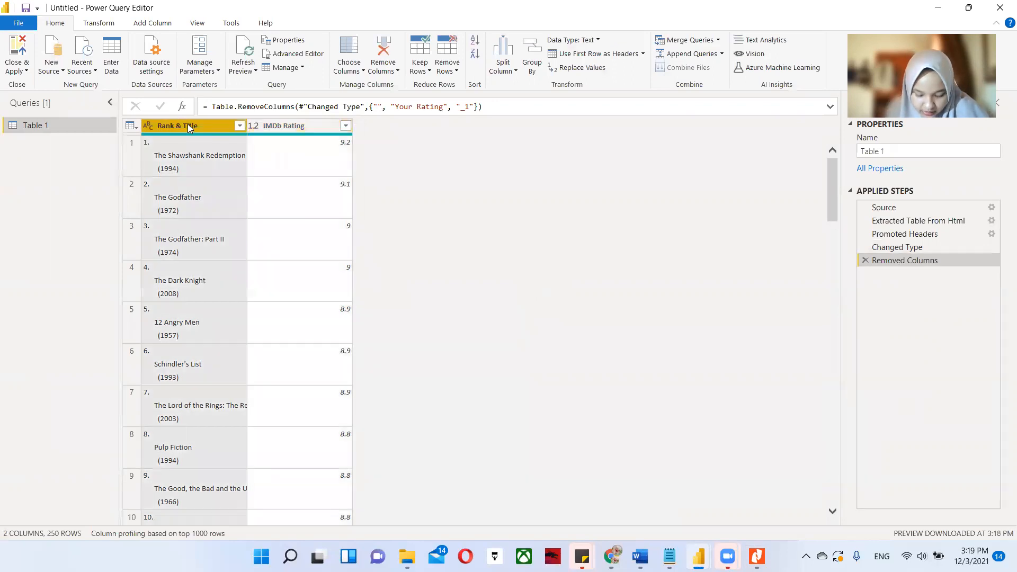
right_click(187, 126)
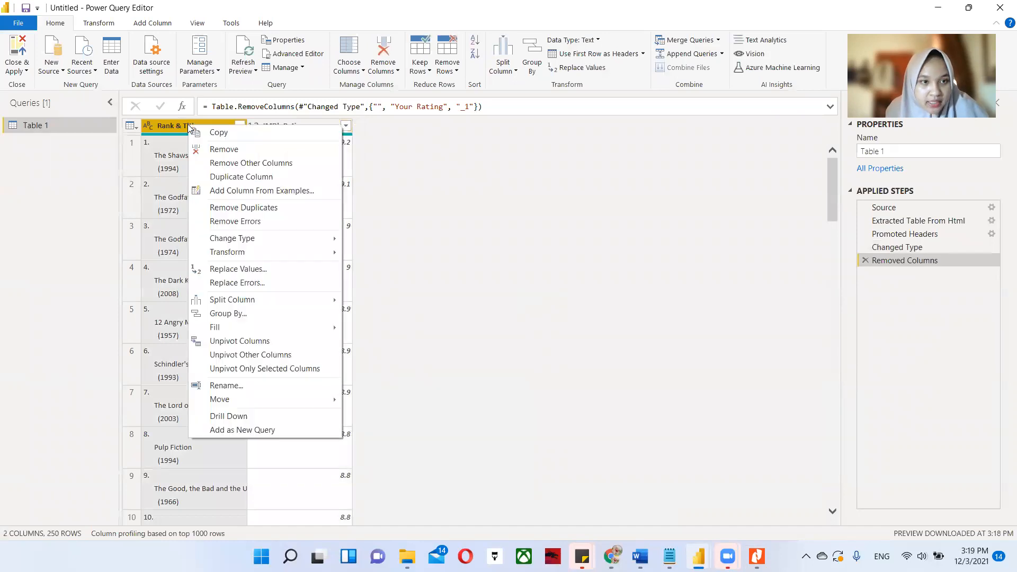
mouse_move(277, 299)
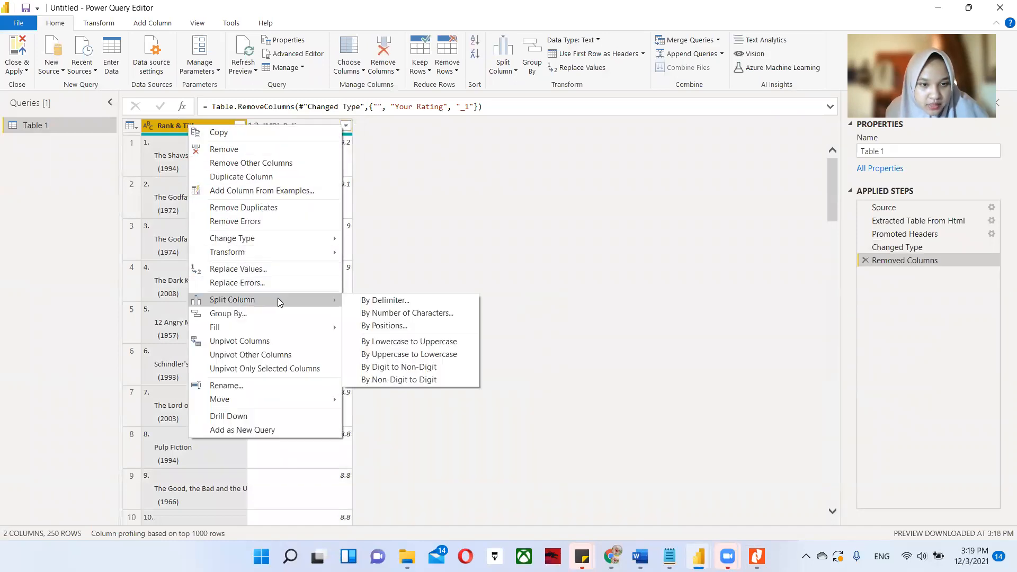
click(422, 301)
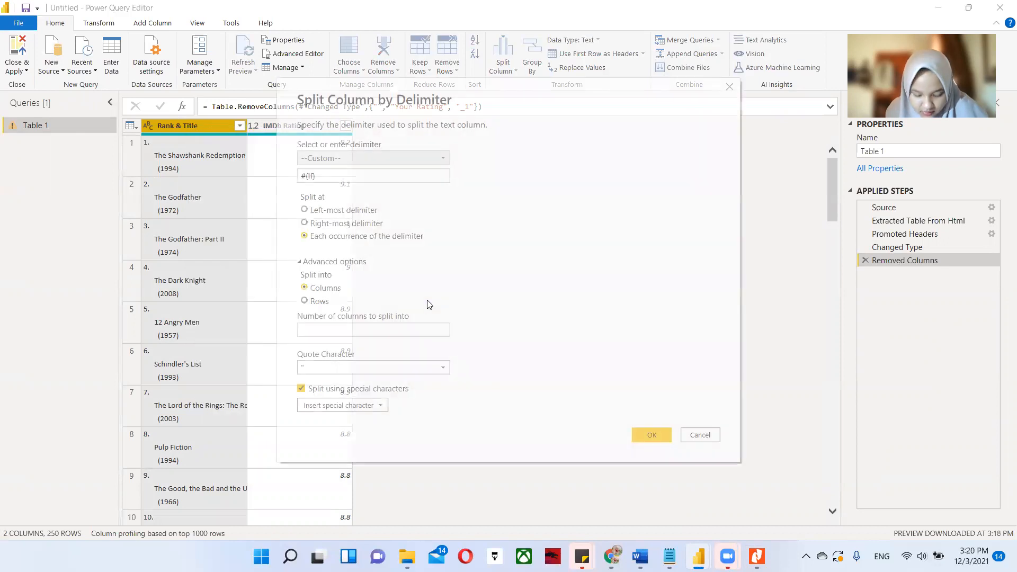
drag(354, 173, 296, 184)
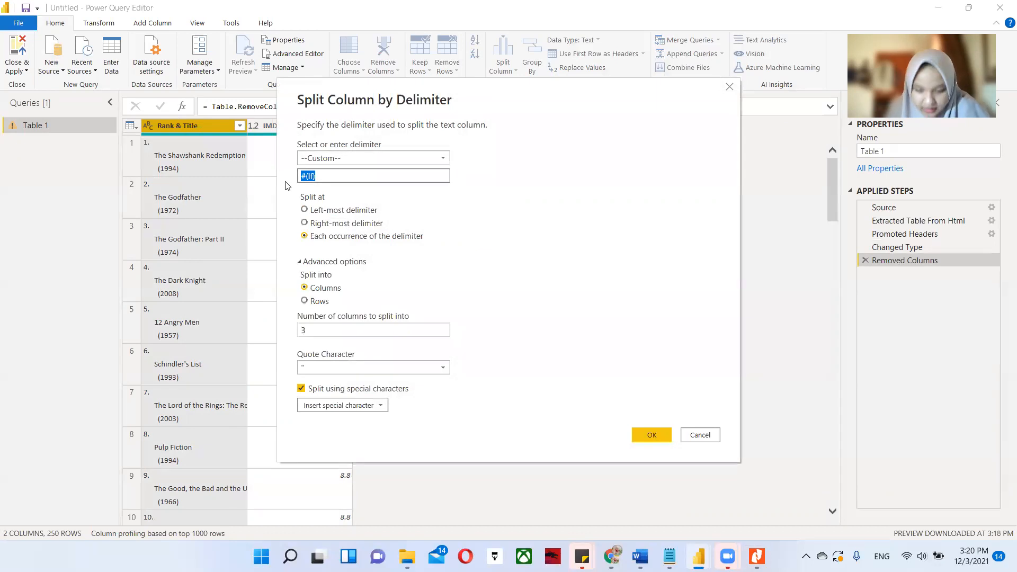
text(,)
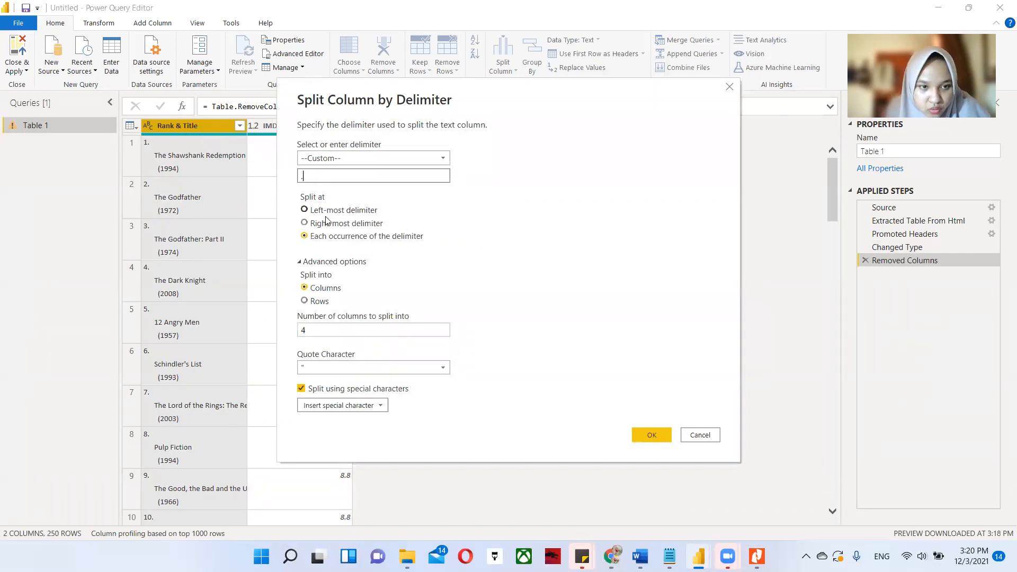
click(334, 215)
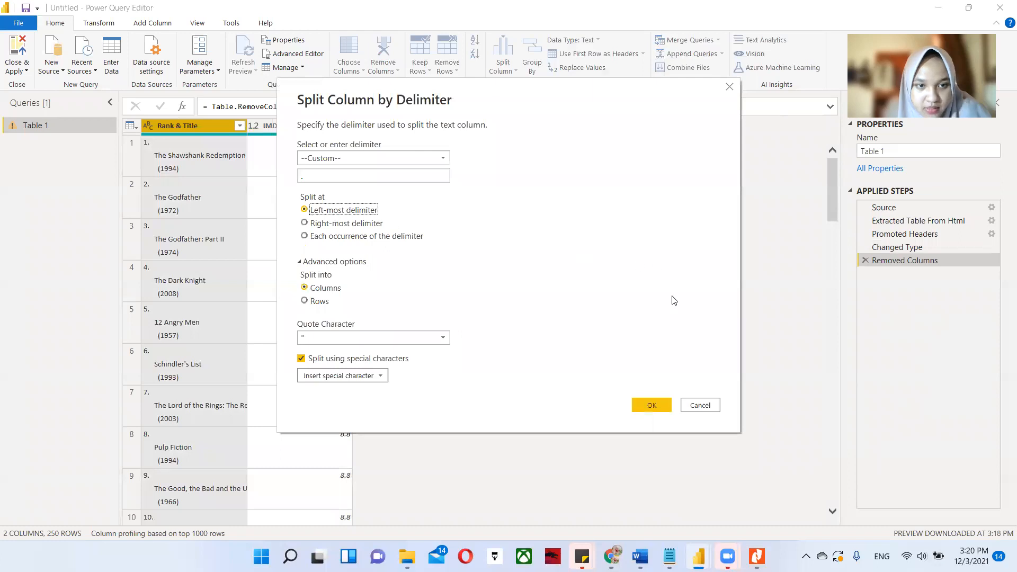
click(664, 406)
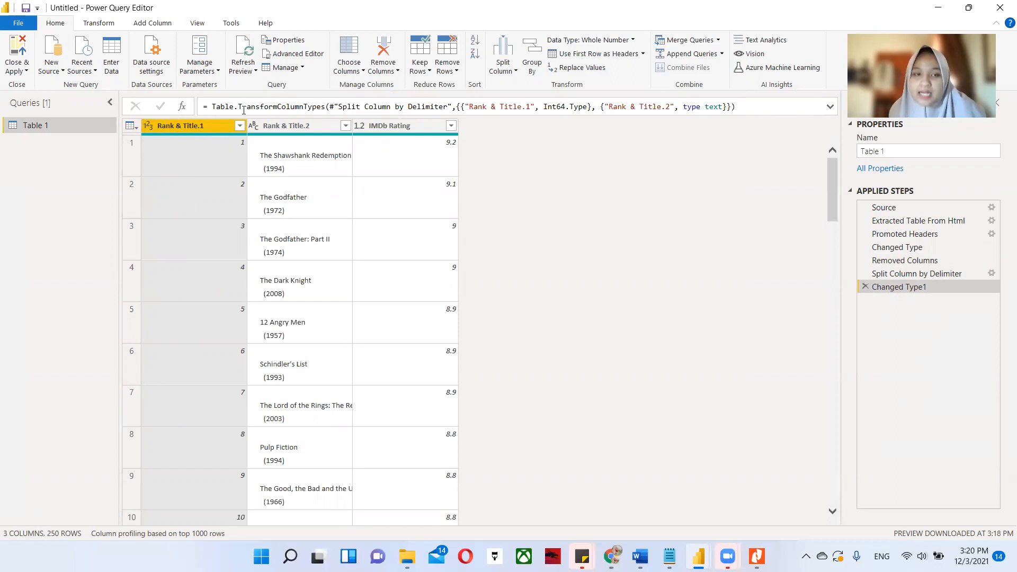
Split the Rank & Title.2 column by the custom delimiter "(" at its right-most occurrence.
click(285, 127)
right_click(287, 125)
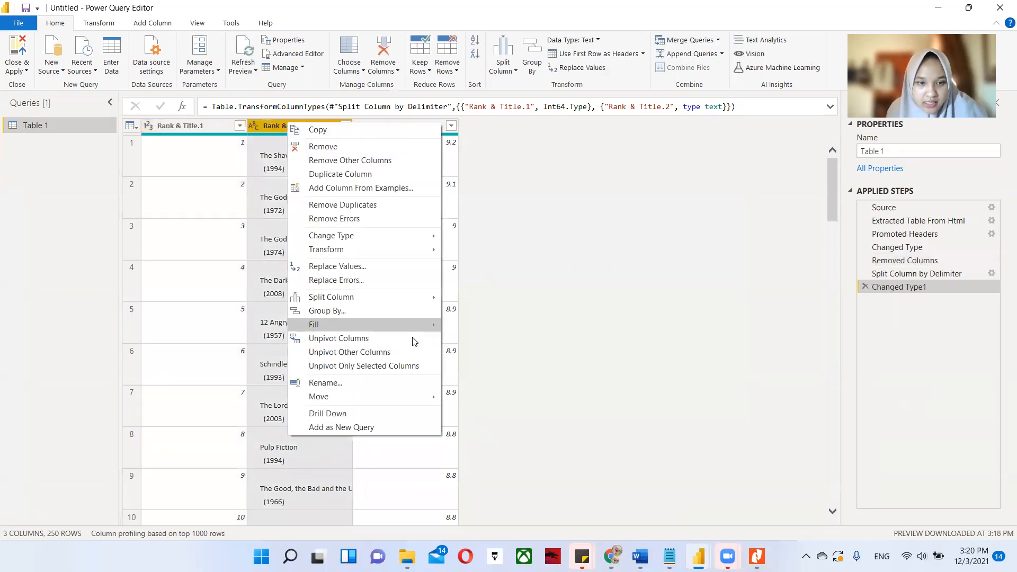
mouse_move(390, 299)
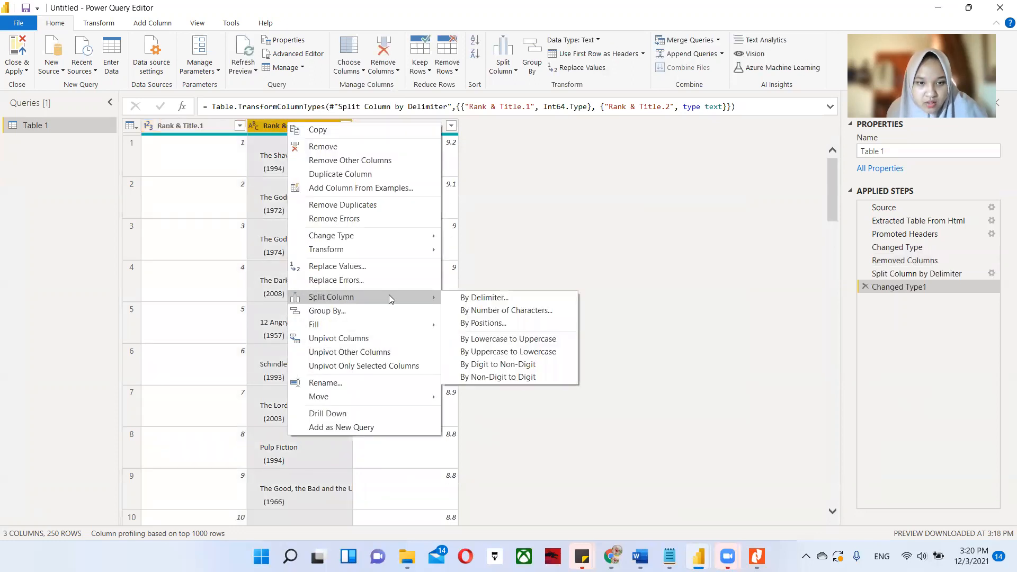
click(483, 298)
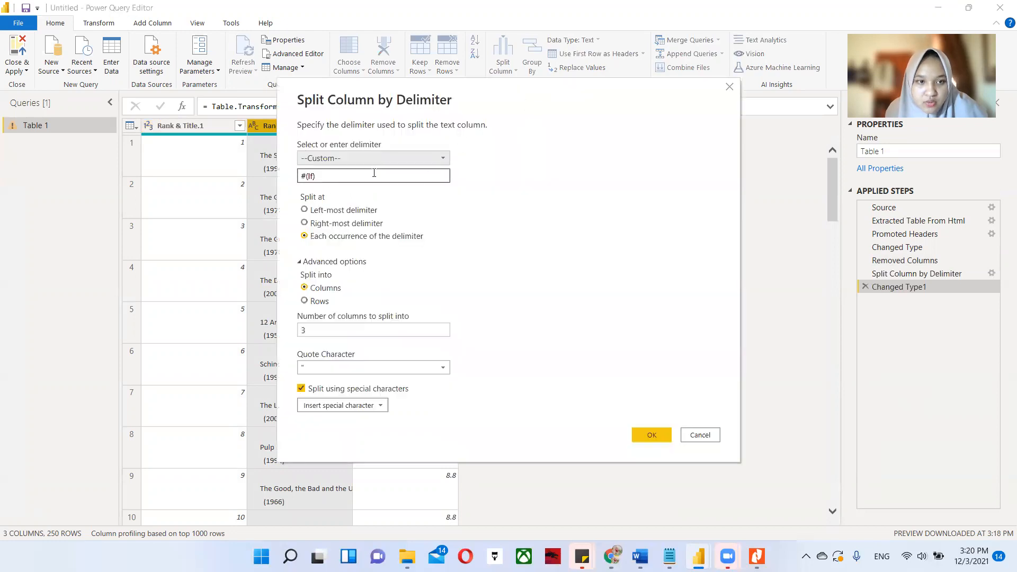
drag(374, 175, 283, 183)
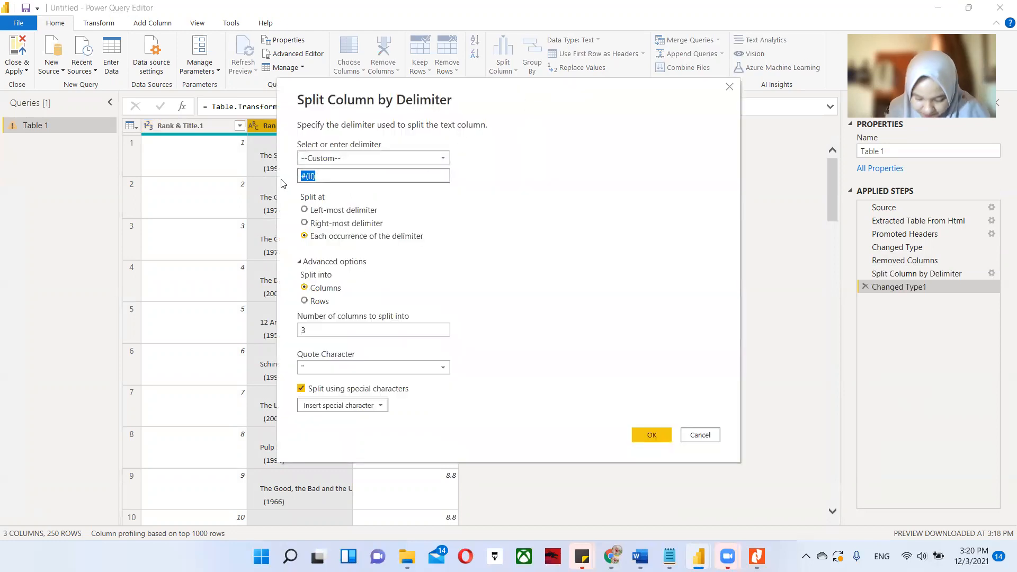
text(()
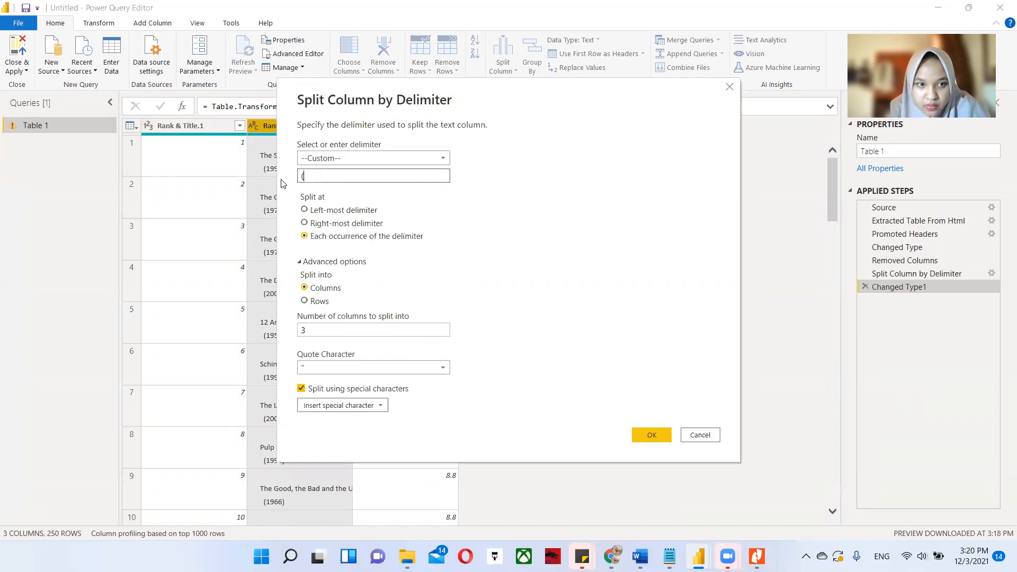
click(313, 223)
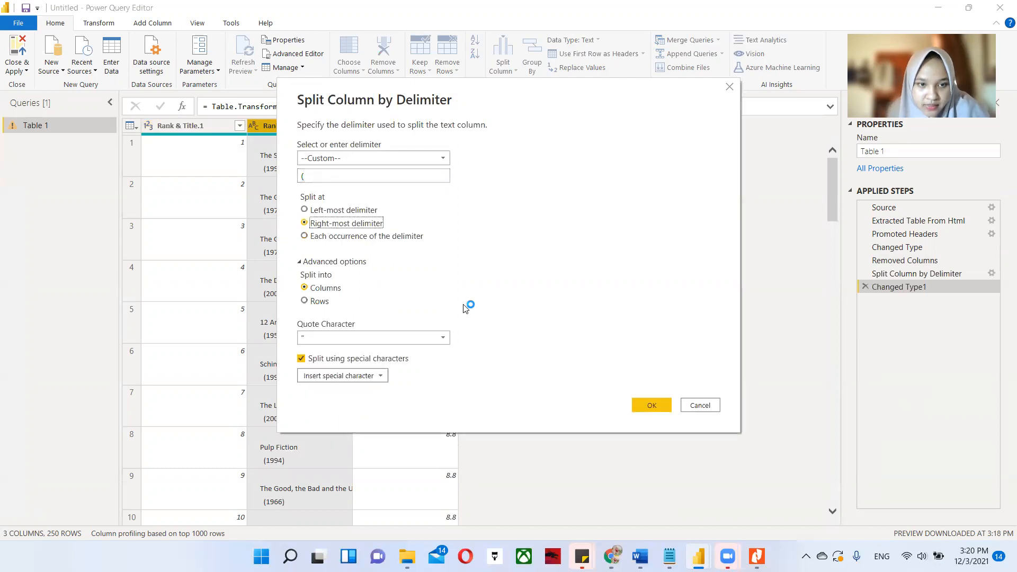
click(649, 408)
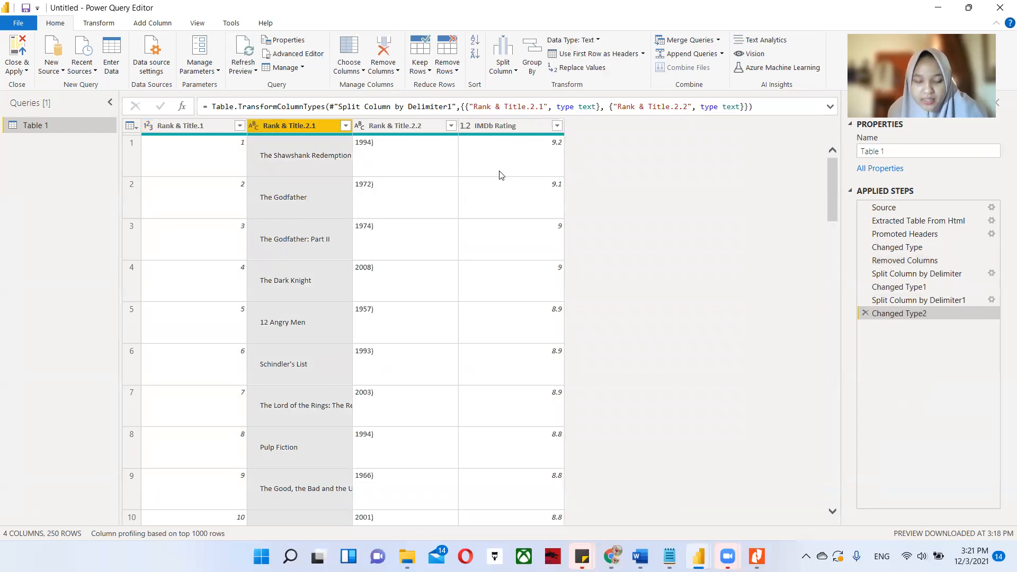
Replace ")" with nothing in the Rank & Title.2.2 column.
click(392, 125)
right_click(400, 125)
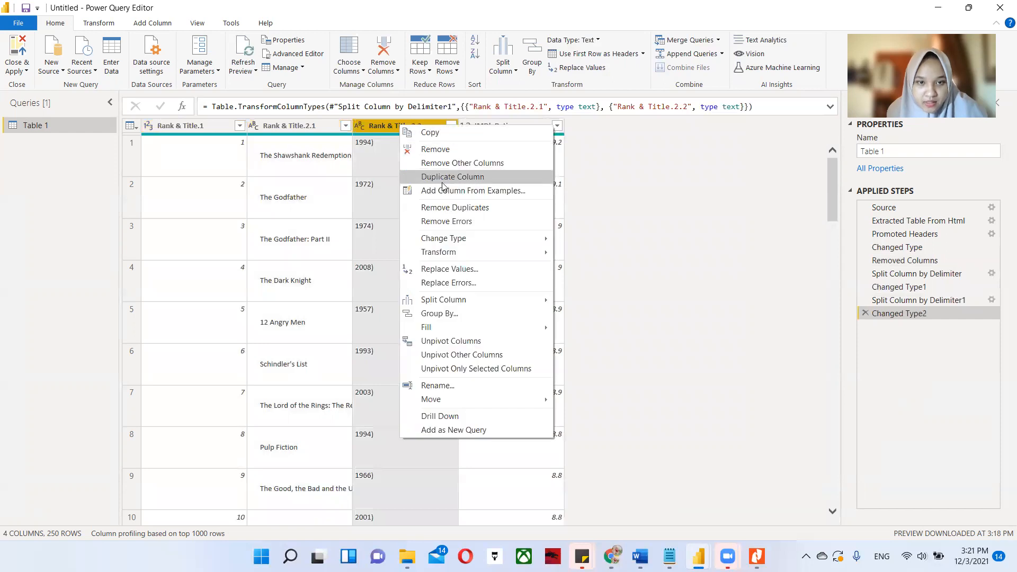
click(453, 272)
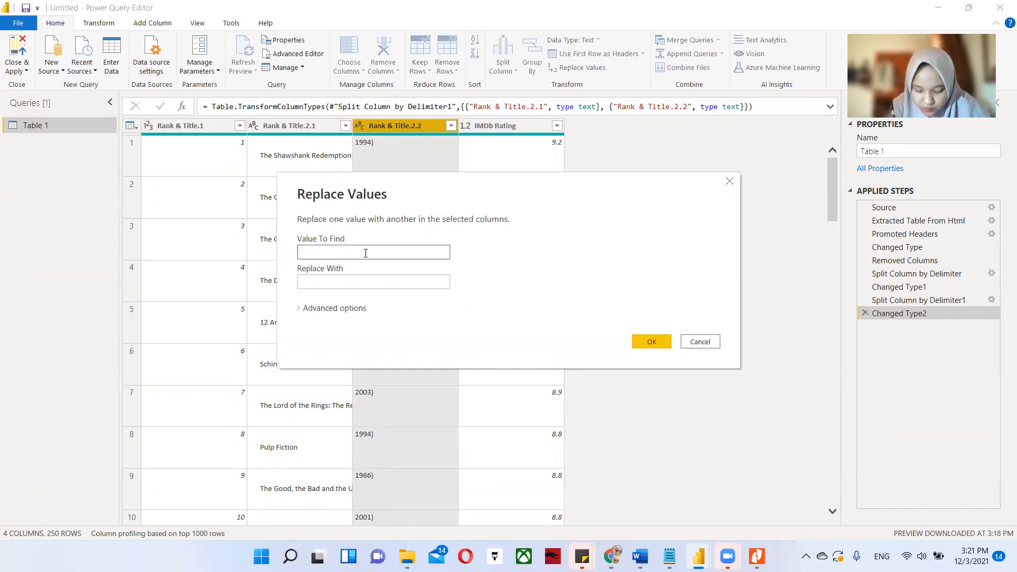
text())
click(387, 281)
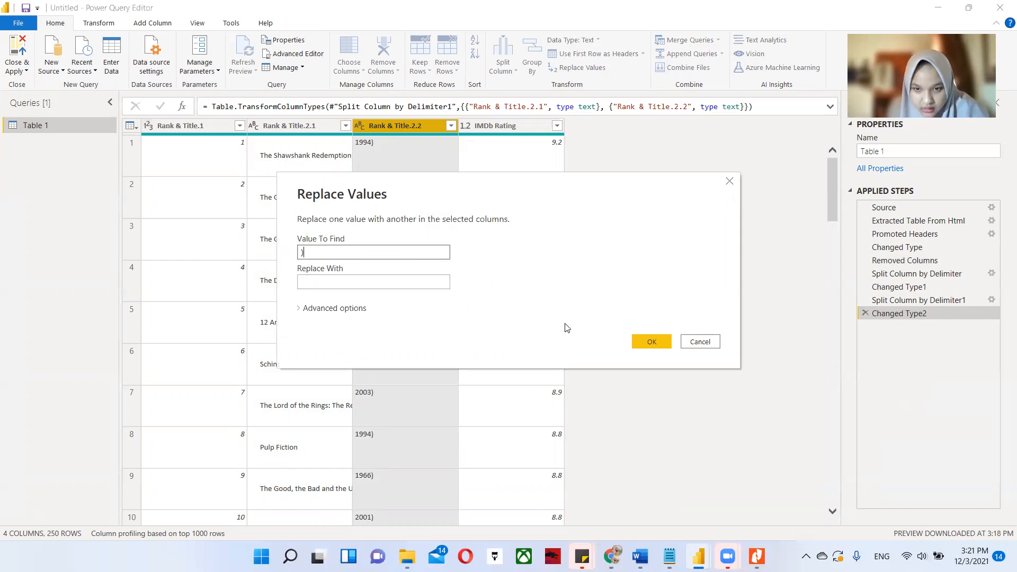
click(651, 341)
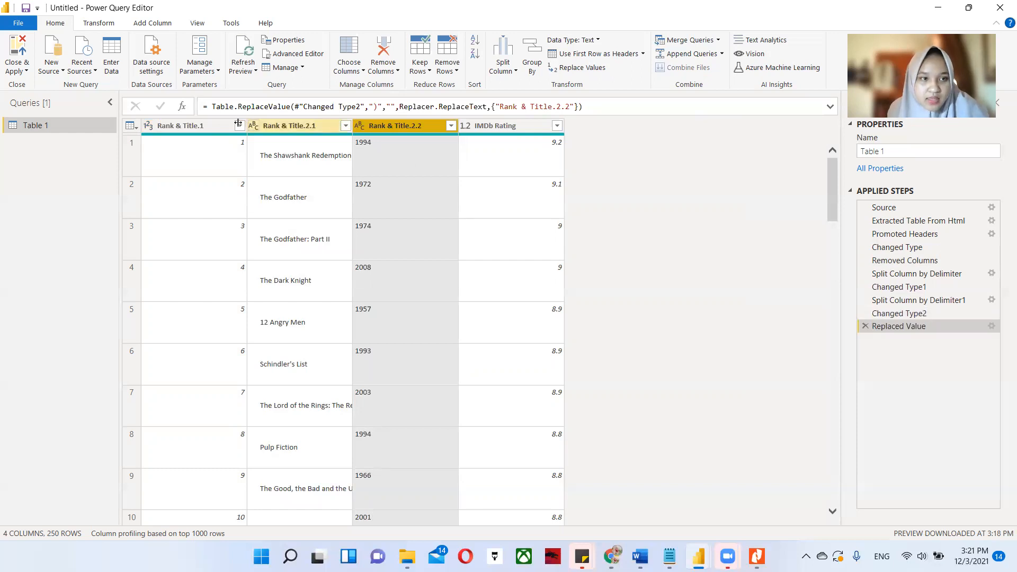
Check the data type assigned to each of the table's columns, from Rank & Title.1 to IMDb Rating.
click(191, 128)
right_click(199, 128)
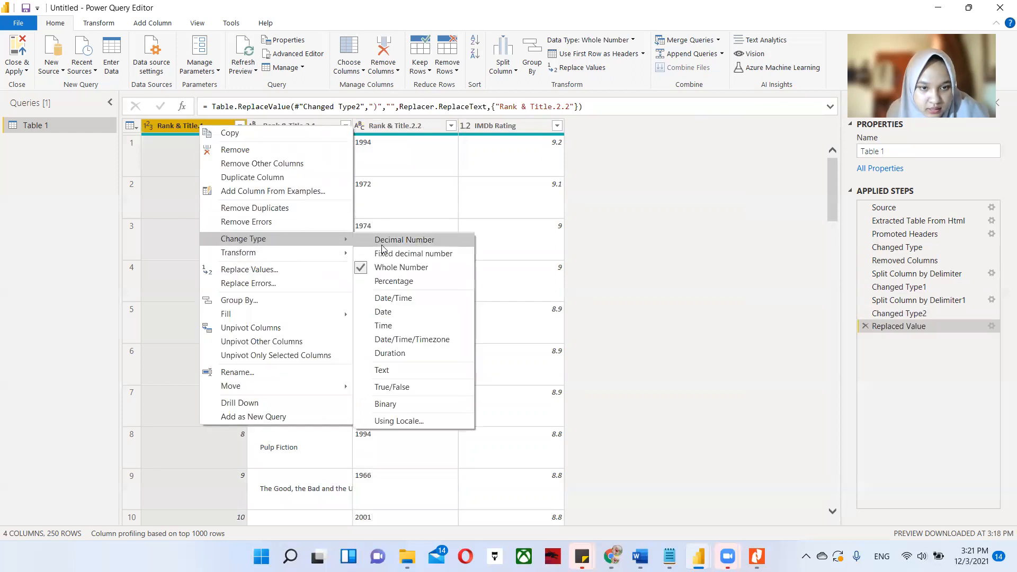
click(311, 127)
right_click(305, 127)
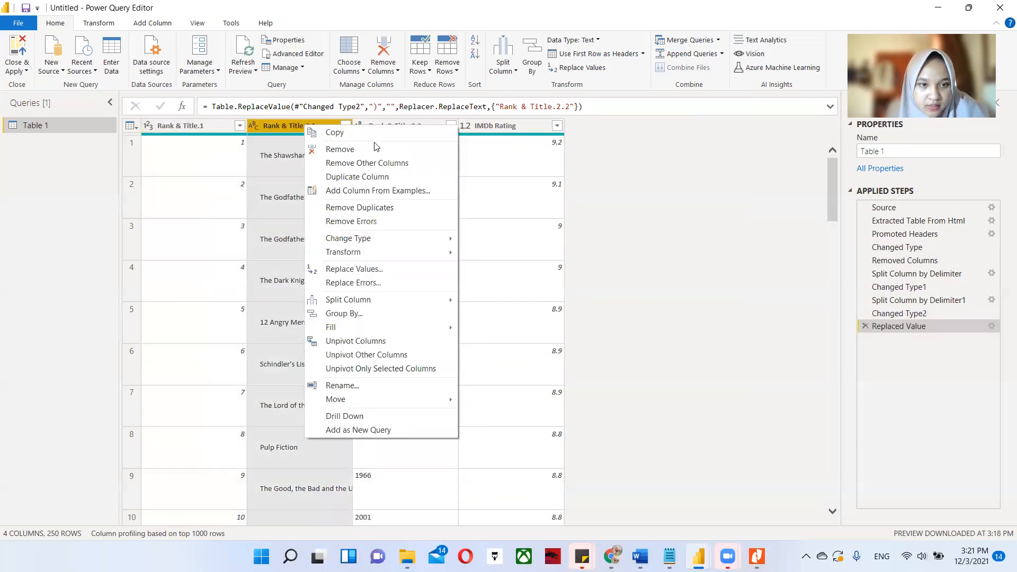
mouse_move(377, 245)
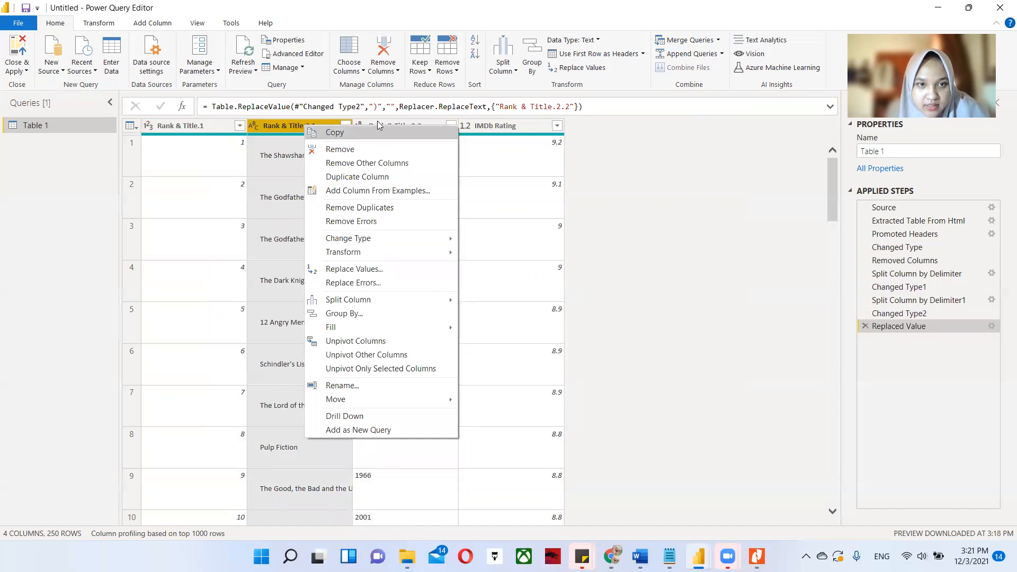
click(384, 124)
right_click(391, 124)
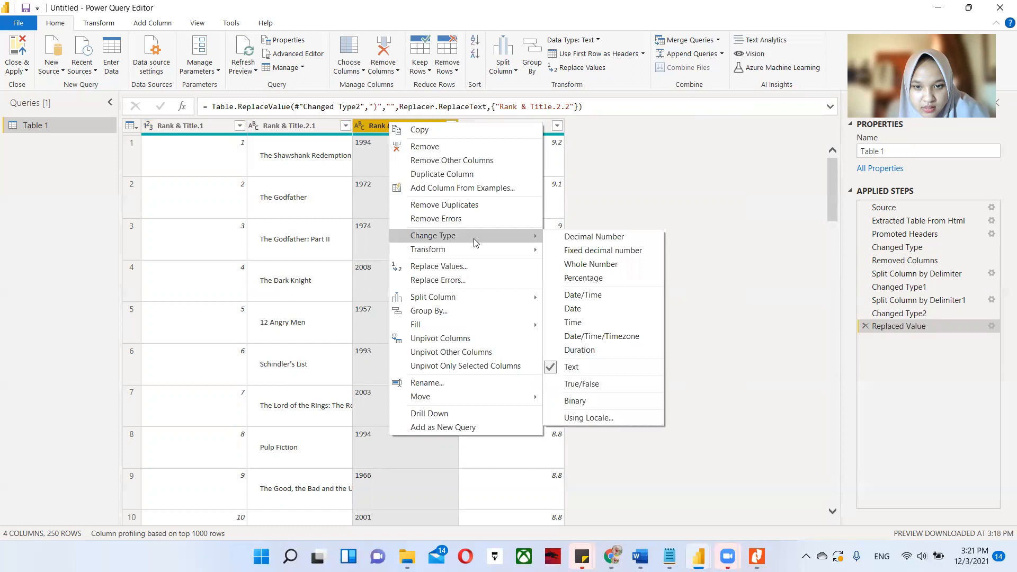
click(520, 131)
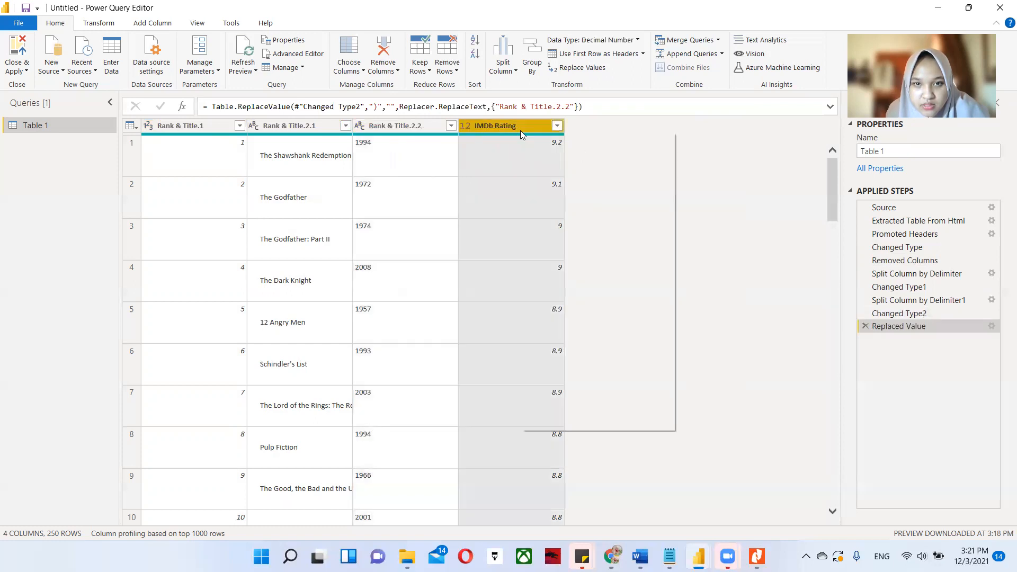
right_click(520, 130)
mouse_move(643, 244)
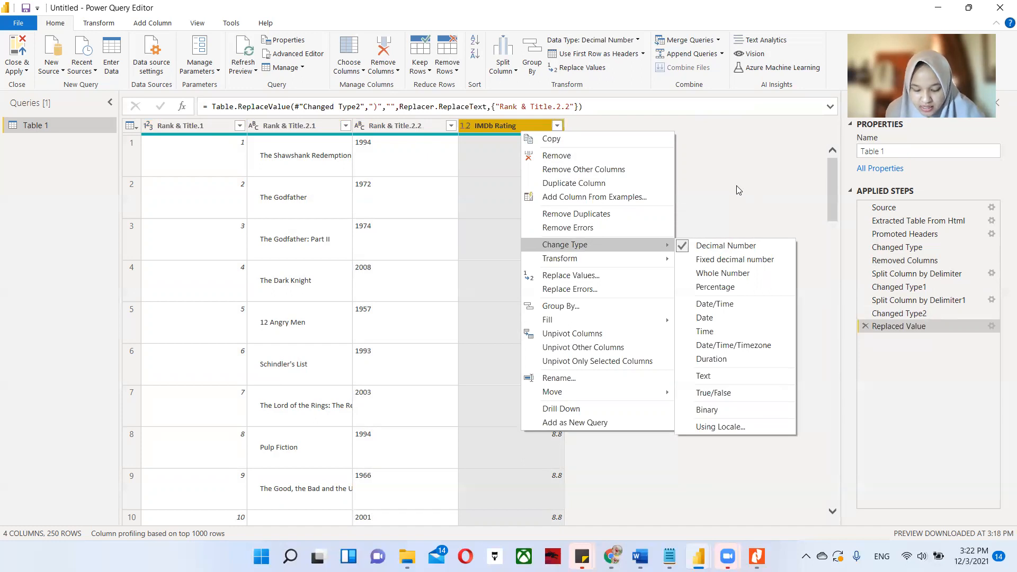
Rename the Table 1 query as Movies.
click(61, 129)
right_click(61, 130)
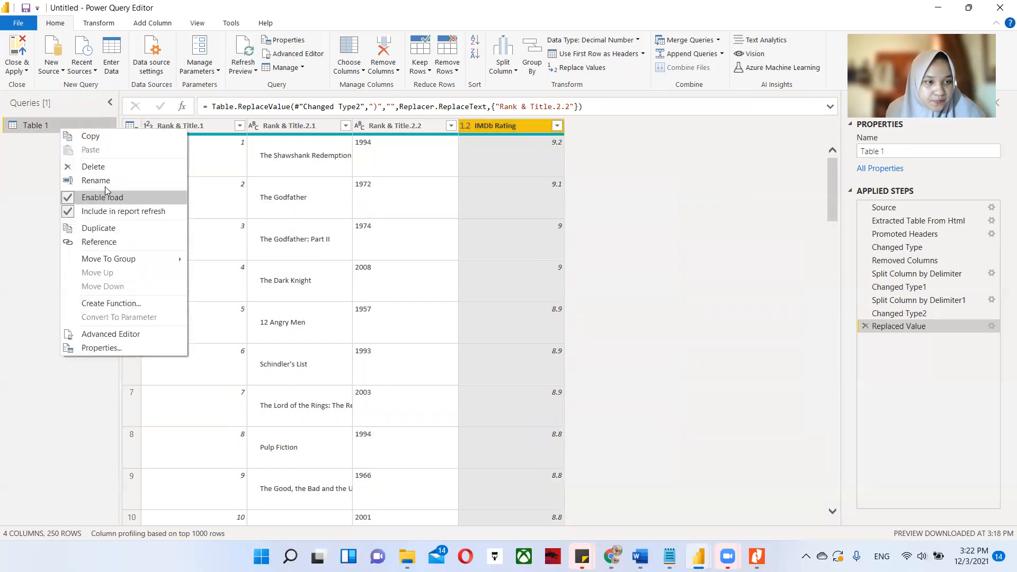
click(77, 180)
text(Movies)
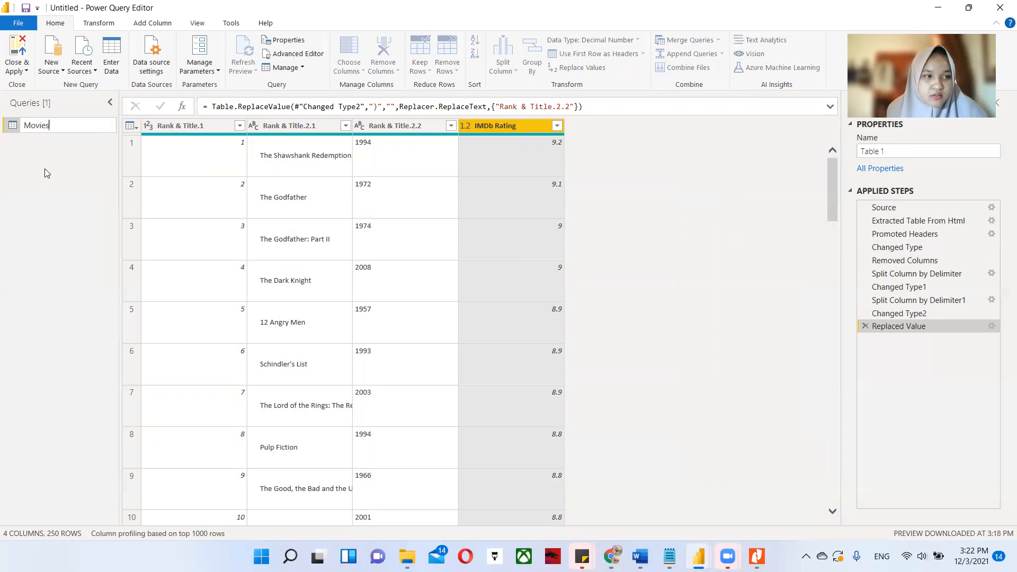
key(Return)
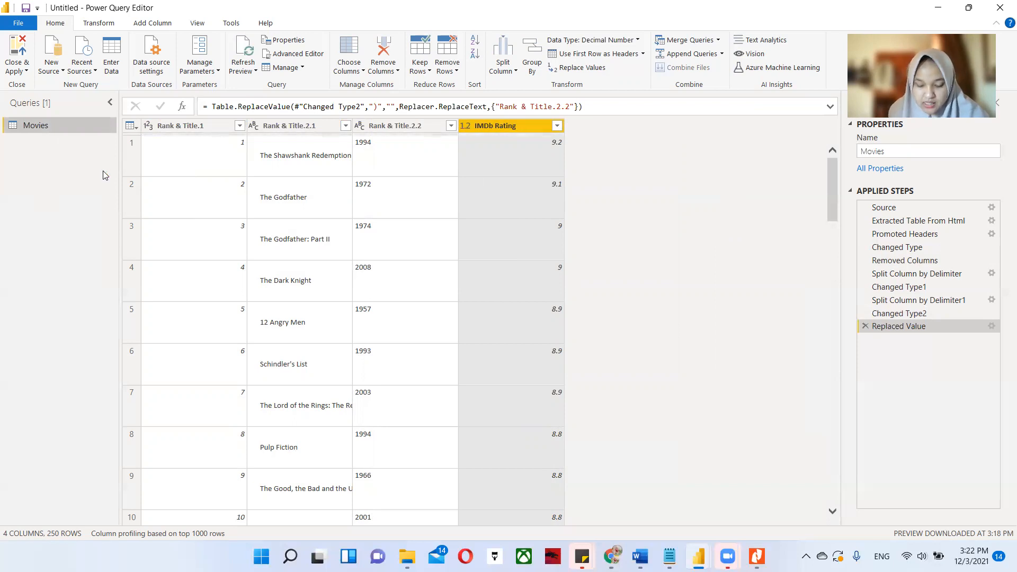
Rename the Rank & Title.1 column as No.
click(187, 127)
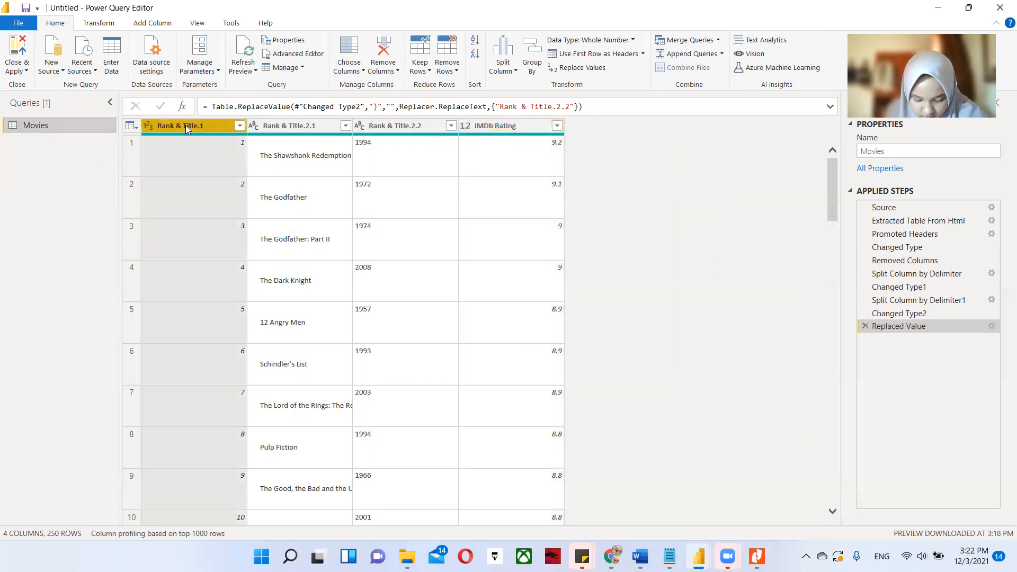
right_click(186, 129)
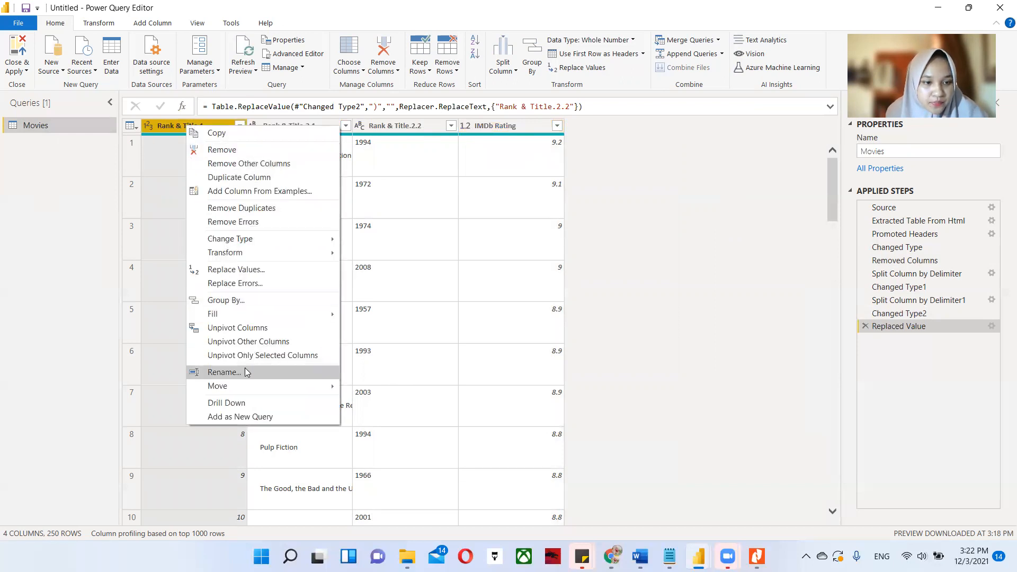
click(224, 372)
text(No)
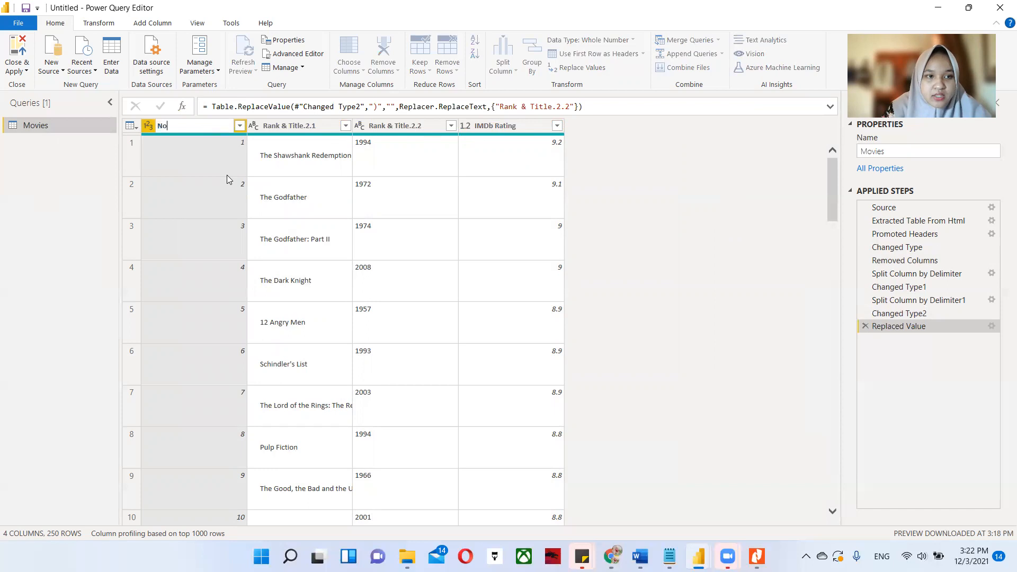
Rename the Rank & Title.2.1 column as Title.
right_click(286, 125)
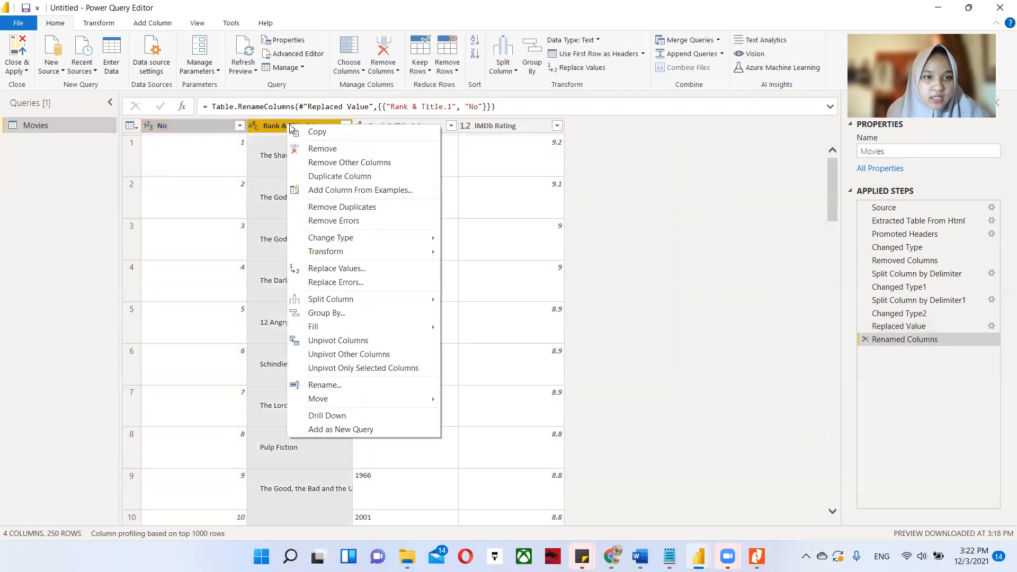
click(350, 385)
text(Tit)
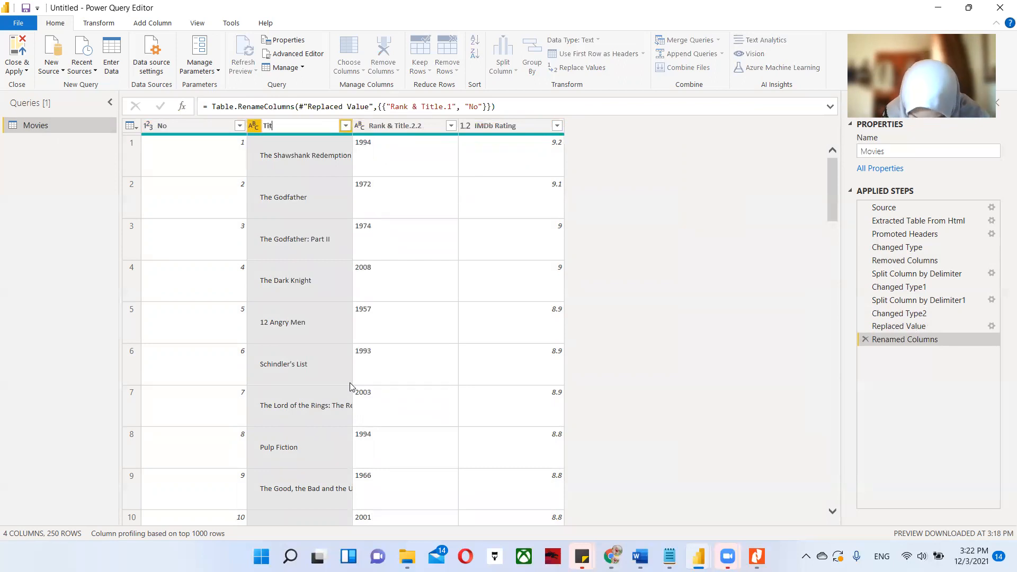
text(tle)
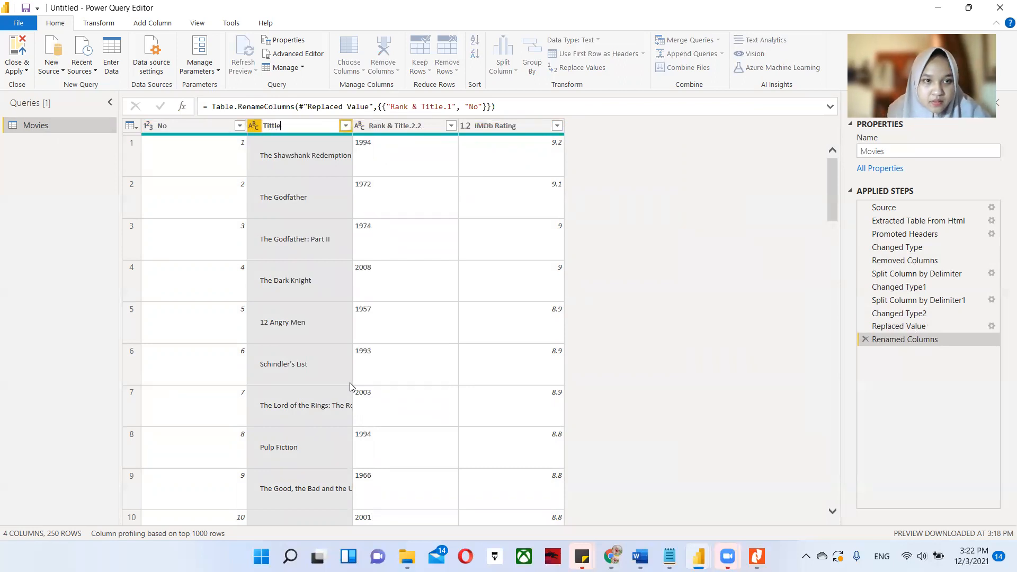
key(BackSpace)
key(BackSpace)
key(BackSpace)
text(le)
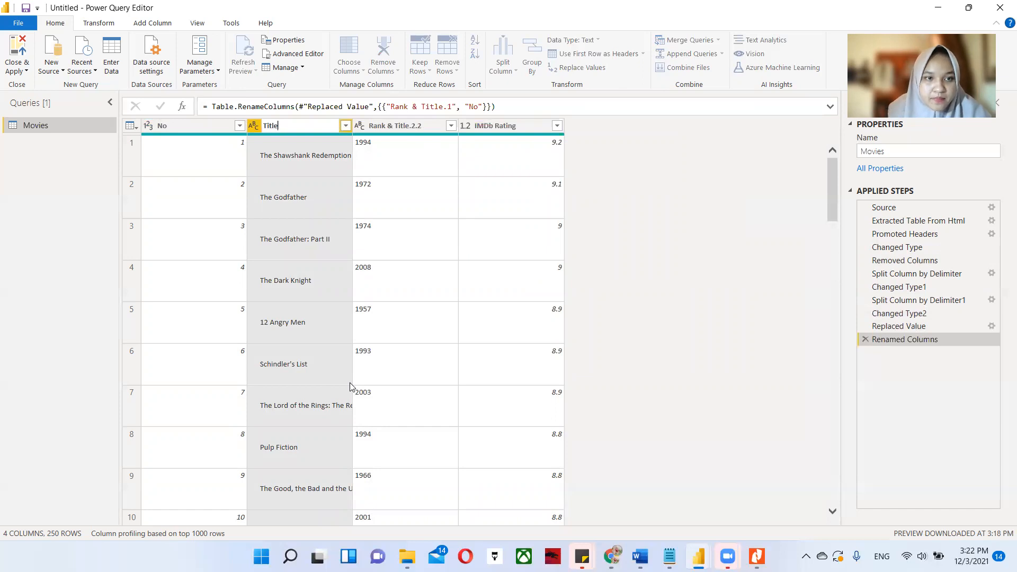
key(Return)
Rename the Rank & Title.2.2 column as Year, and close the query editor applying all changes.
right_click(414, 131)
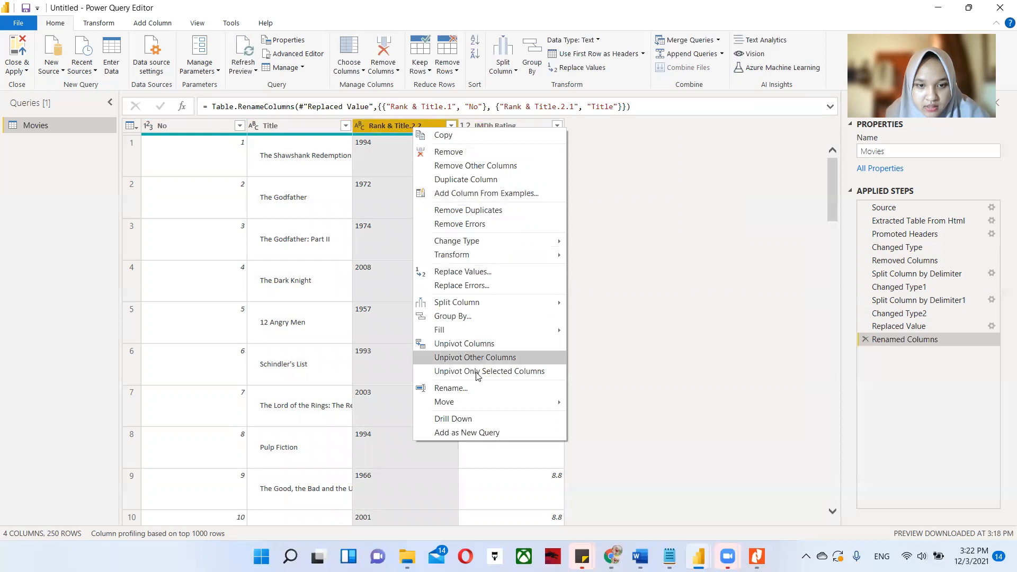
click(470, 390)
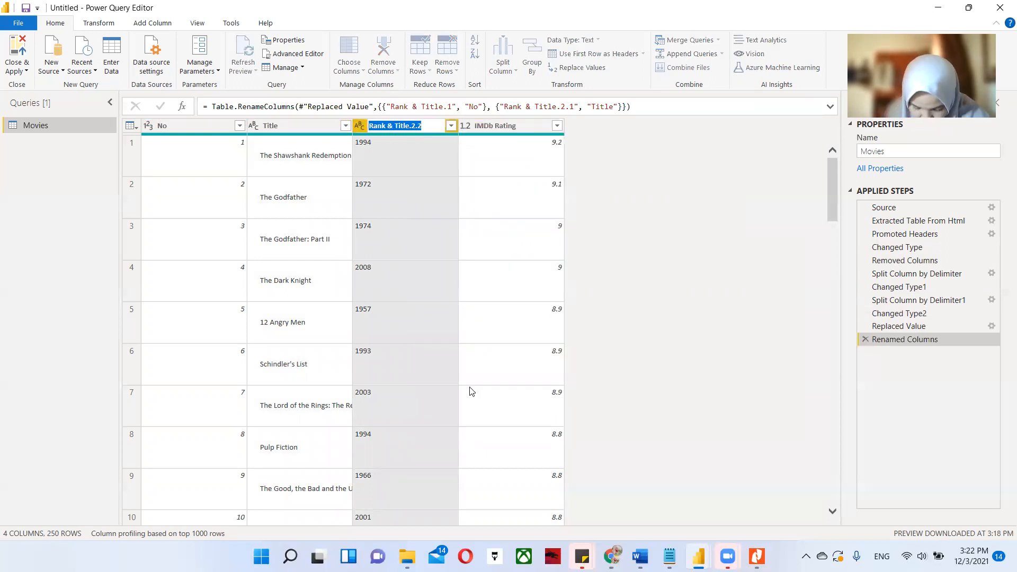
text(Year)
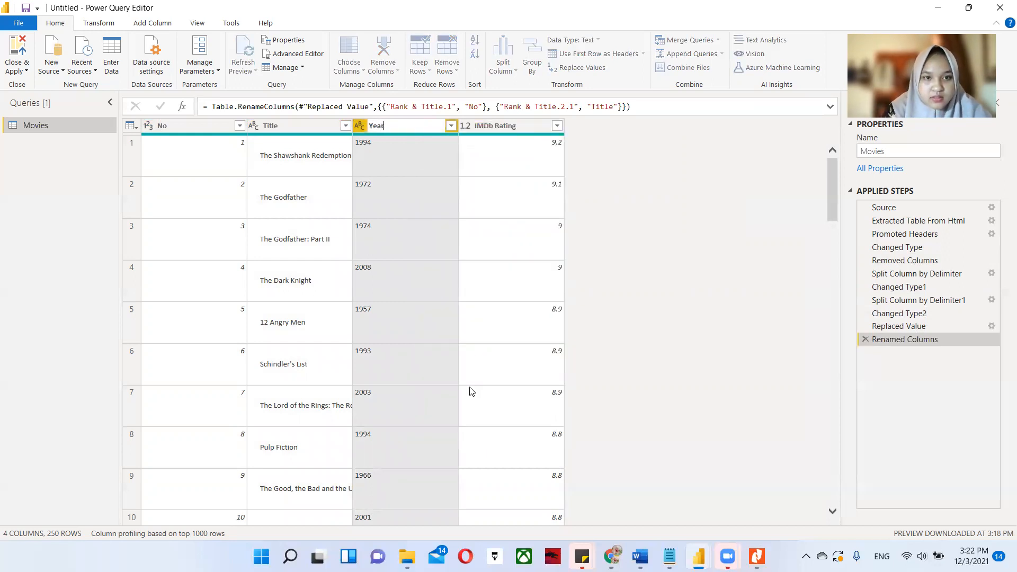
click(672, 192)
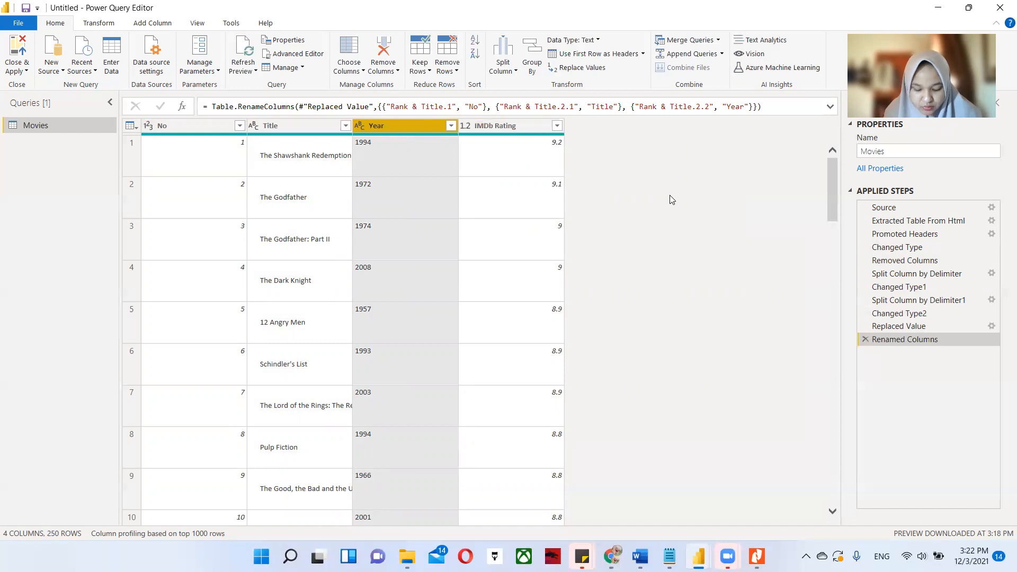
click(17, 49)
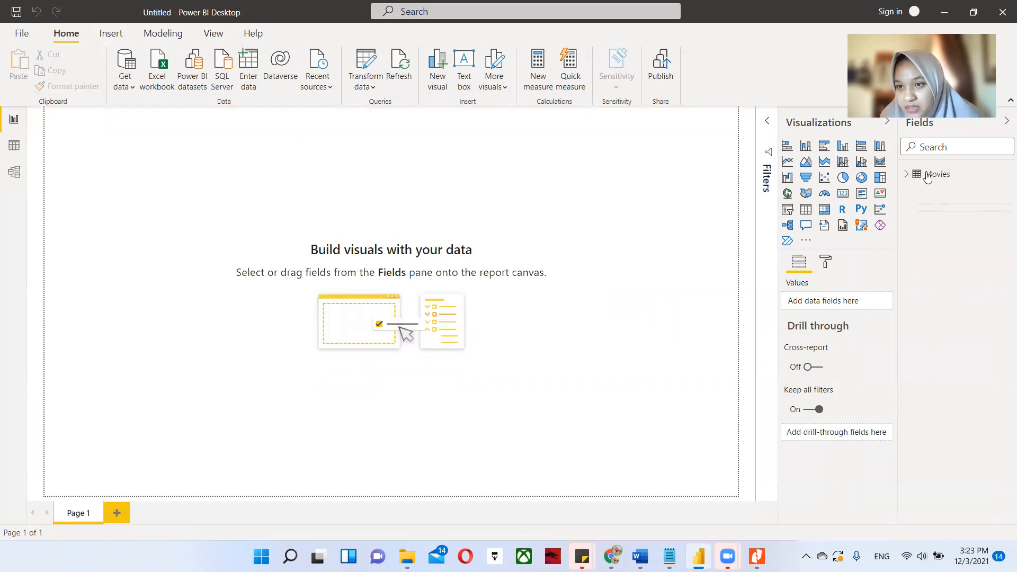
Expand the Movies table in the report's field list and rename its IMDb Rating field as Rating.
click(908, 175)
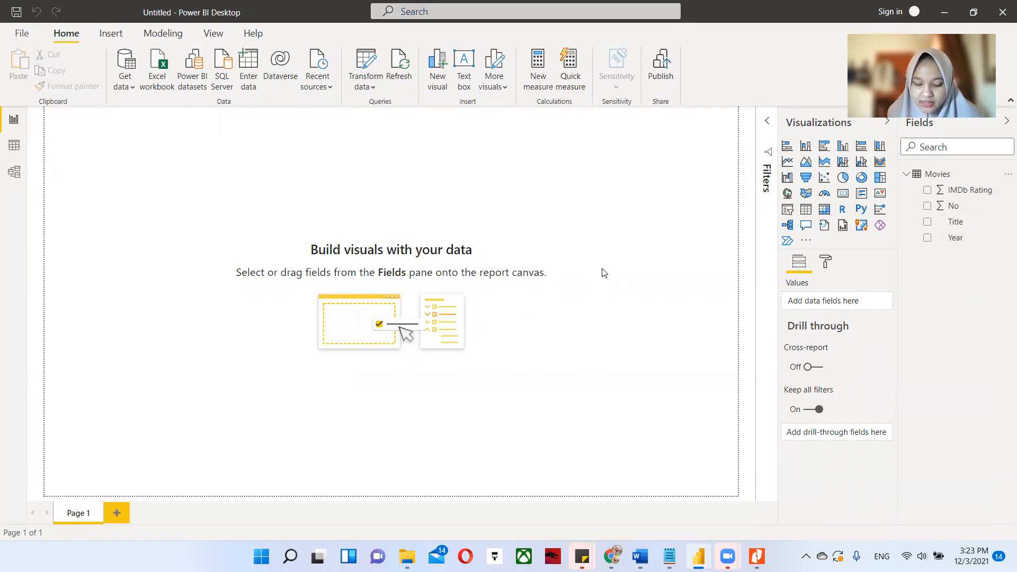
right_click(973, 192)
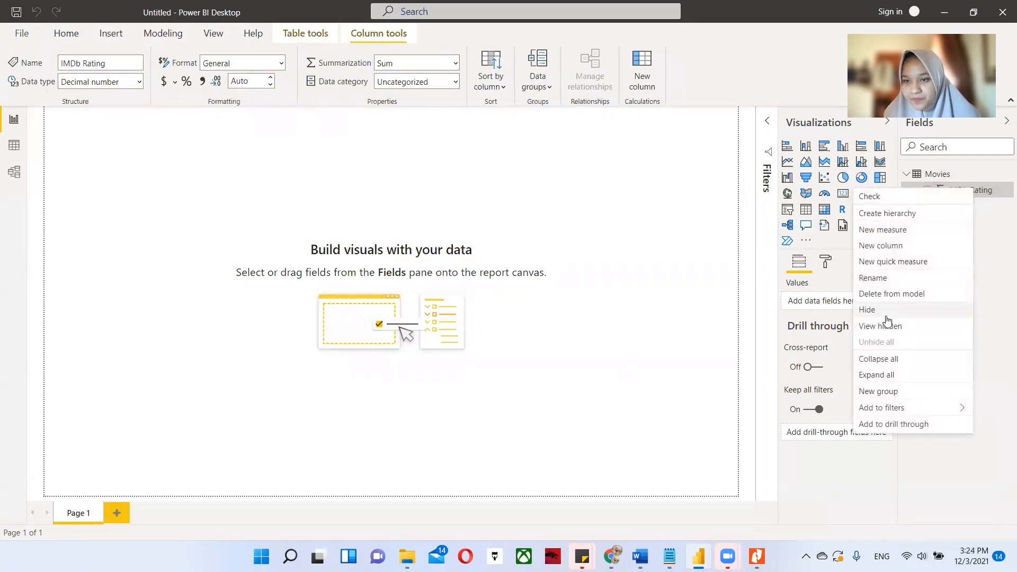
click(887, 276)
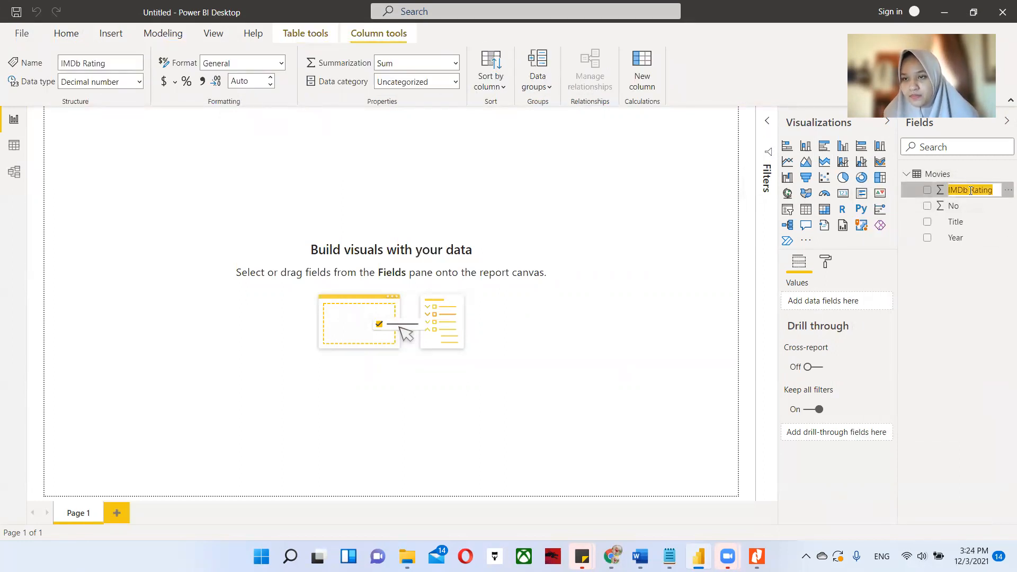
click(975, 190)
key(BackSpace)
key(BackSpace)
key(BackSpace)
key(BackSpace)
key(BackSpace)
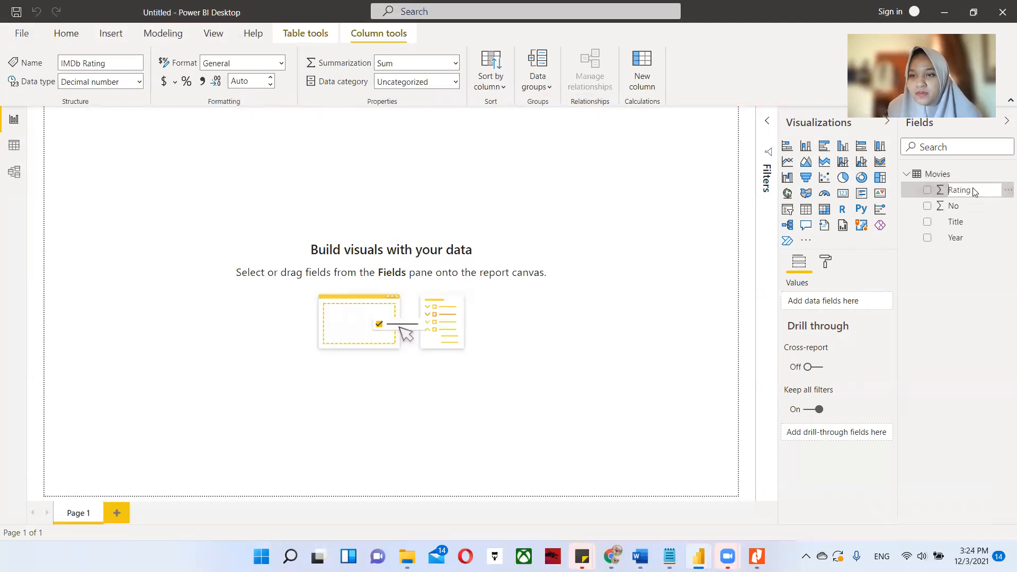
key(Return)
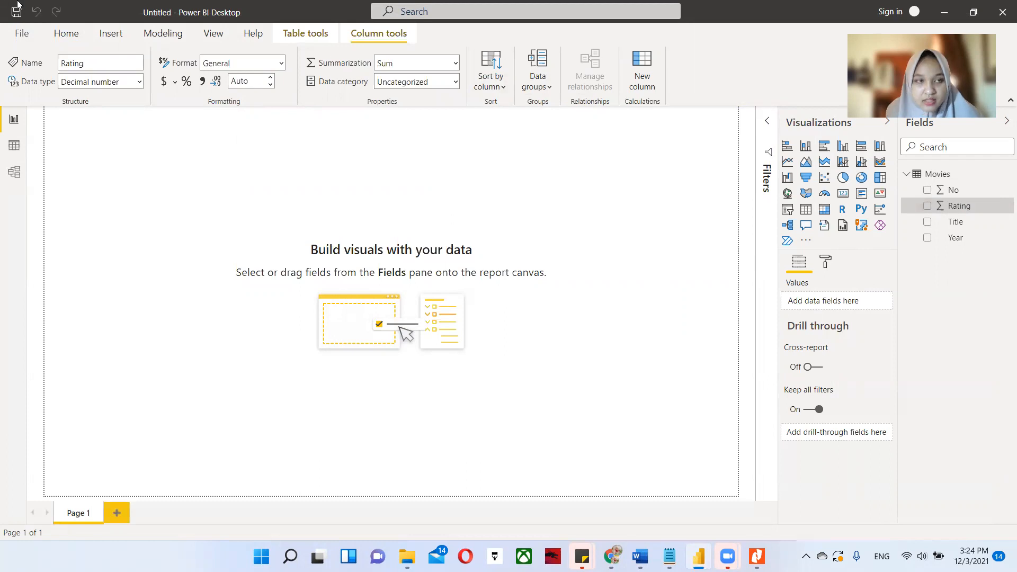
drag(176, 19, 170, 34)
click(170, 34)
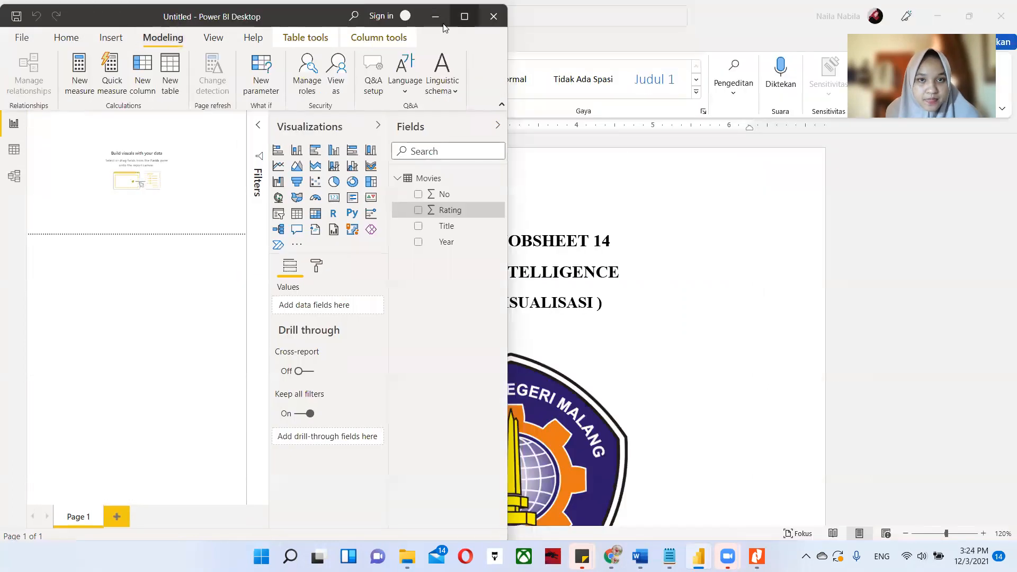
click(457, 20)
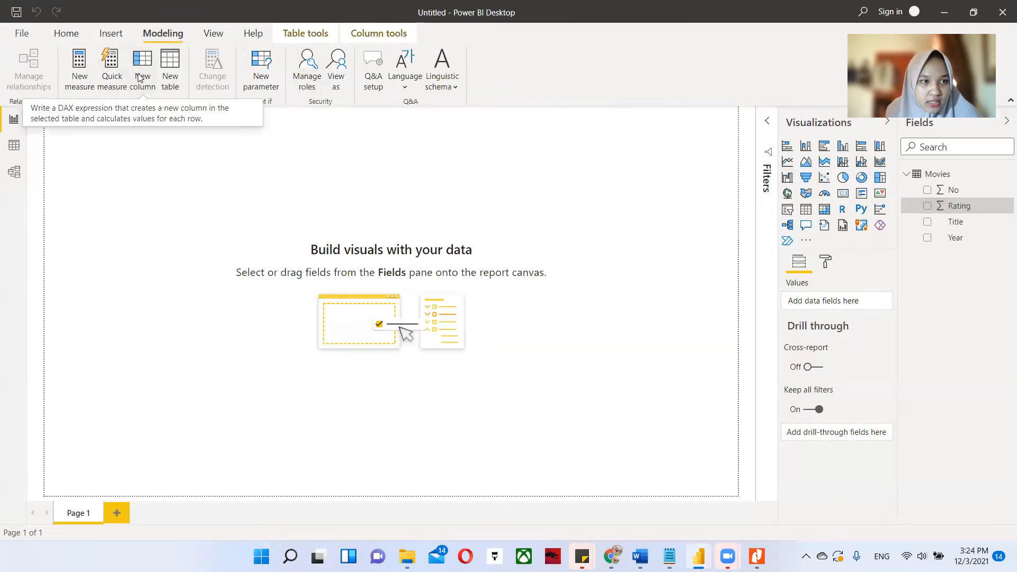
click(142, 77)
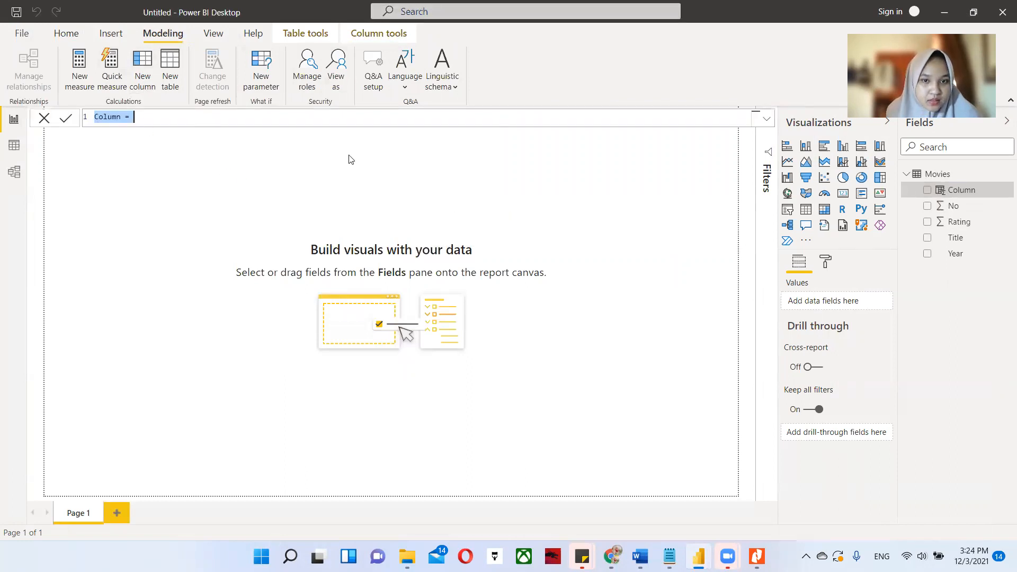
click(152, 113)
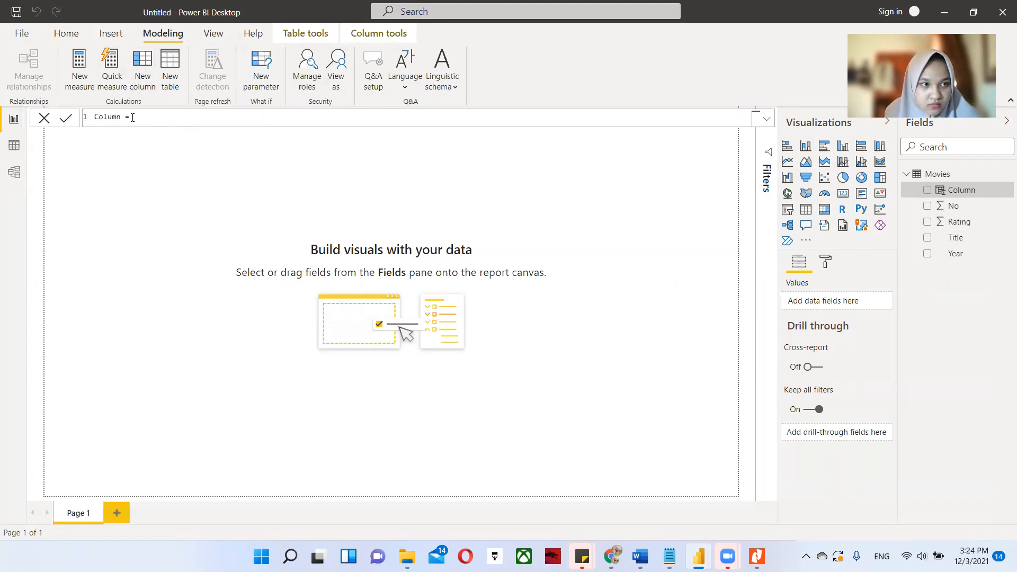
click(138, 67)
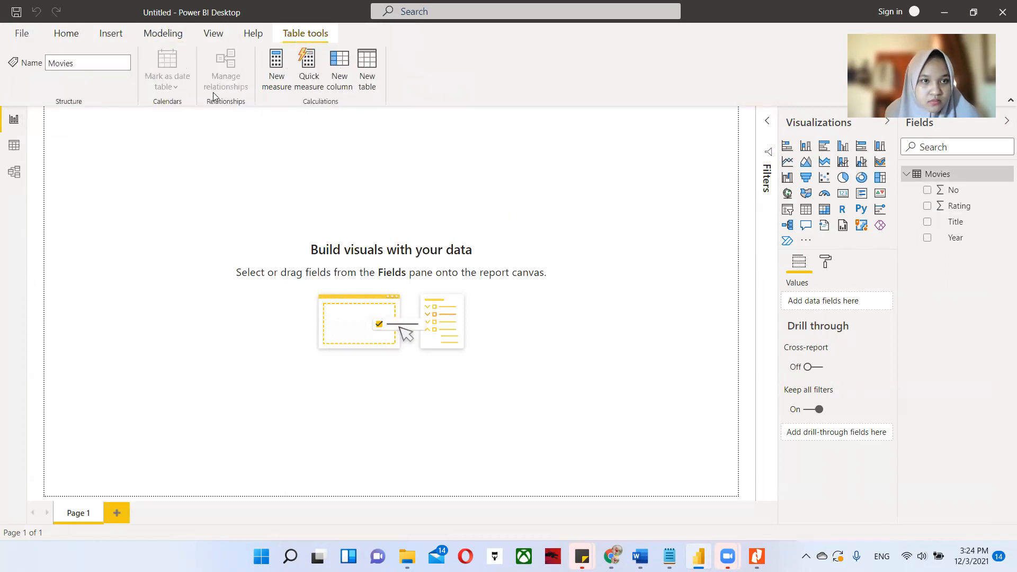
Add a calculated column to the Movies table with the formula copied from Notepad: Period = LEFT(FORMAT(Movies[Year], "####"),3)&"0s".
click(162, 33)
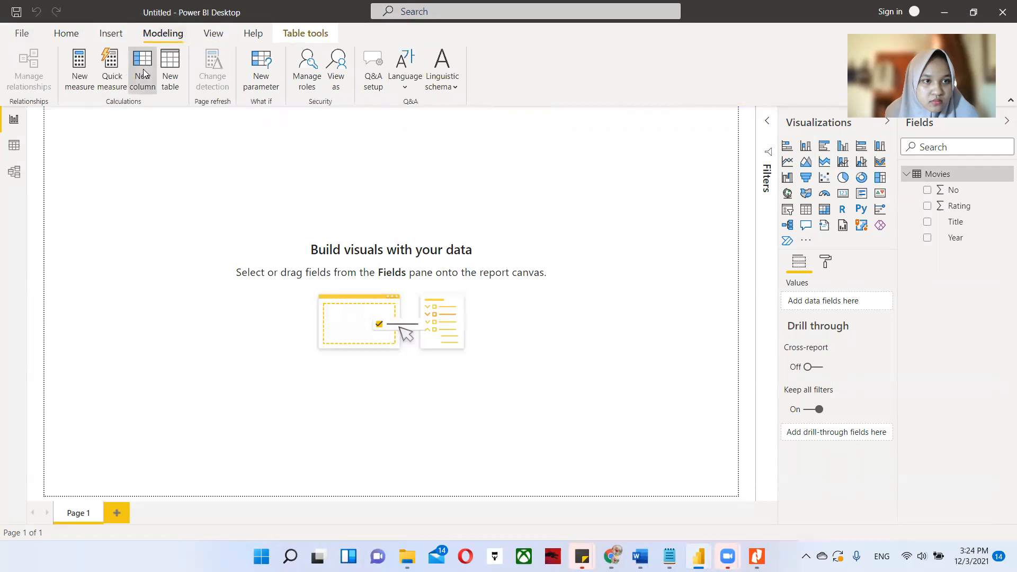
click(147, 90)
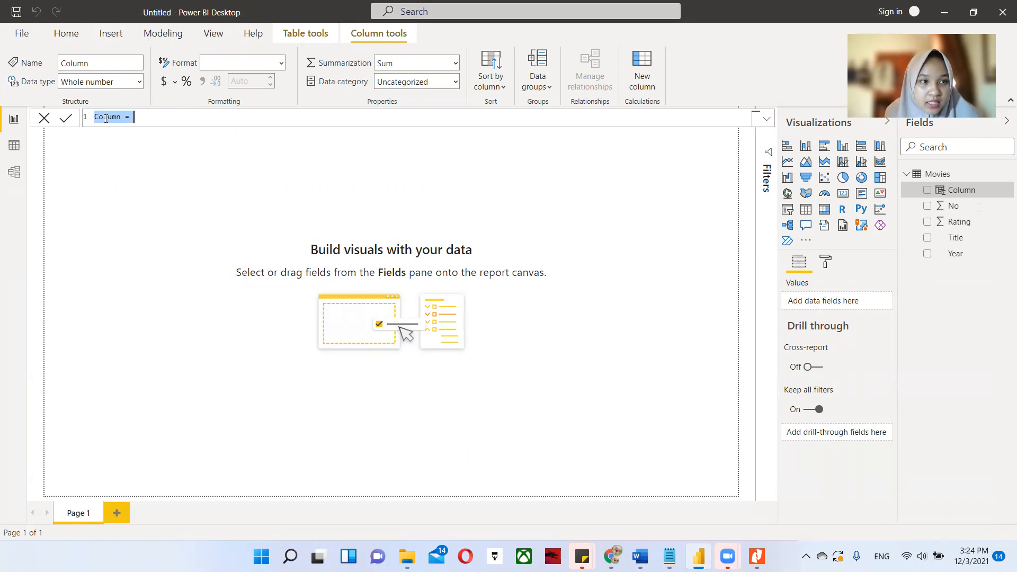
click(669, 556)
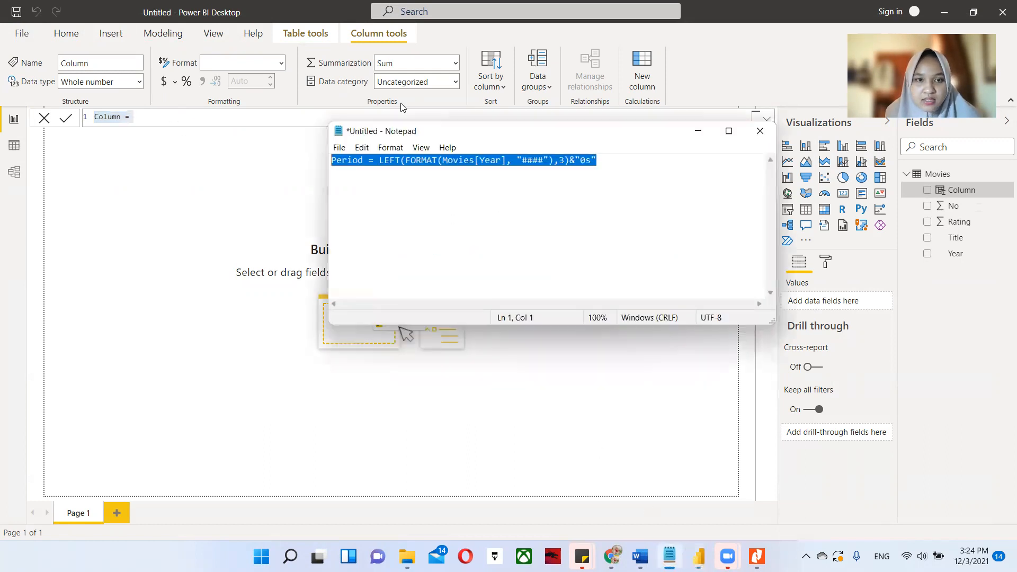
right_click(476, 159)
click(337, 199)
drag(135, 118, 92, 121)
key(ctrl+v)
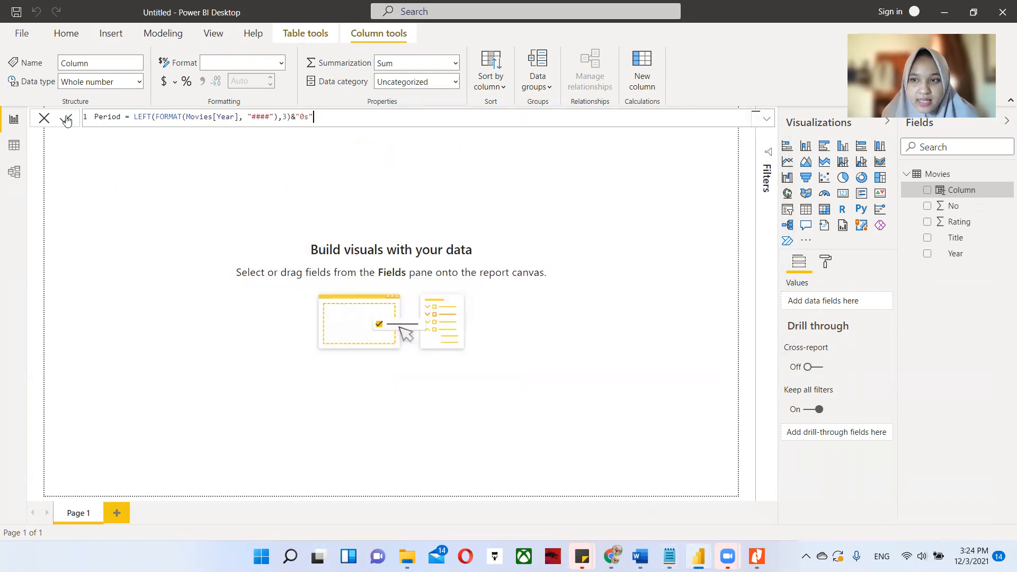
key(Return)
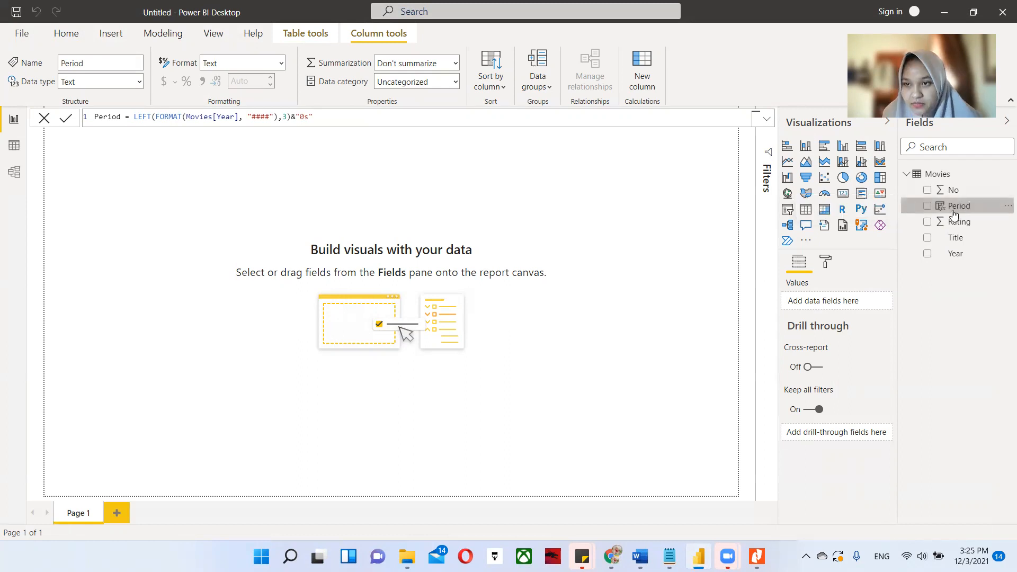
double_click(951, 211)
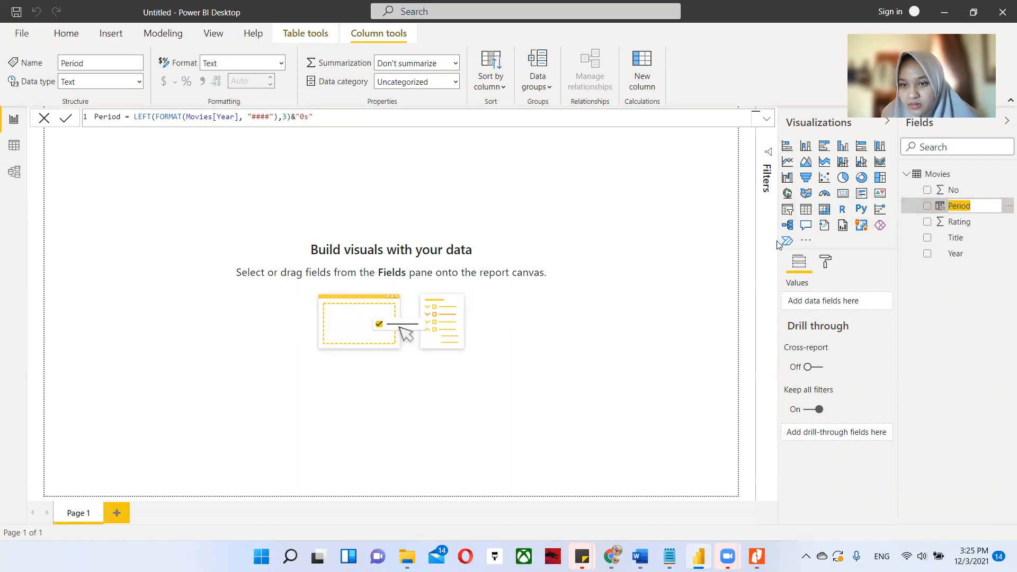
click(805, 123)
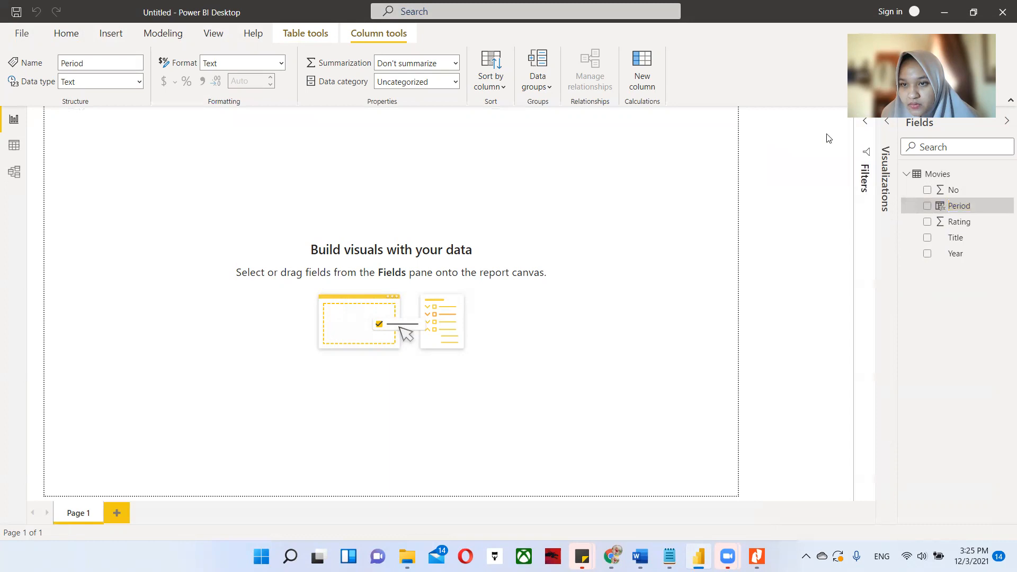
click(887, 162)
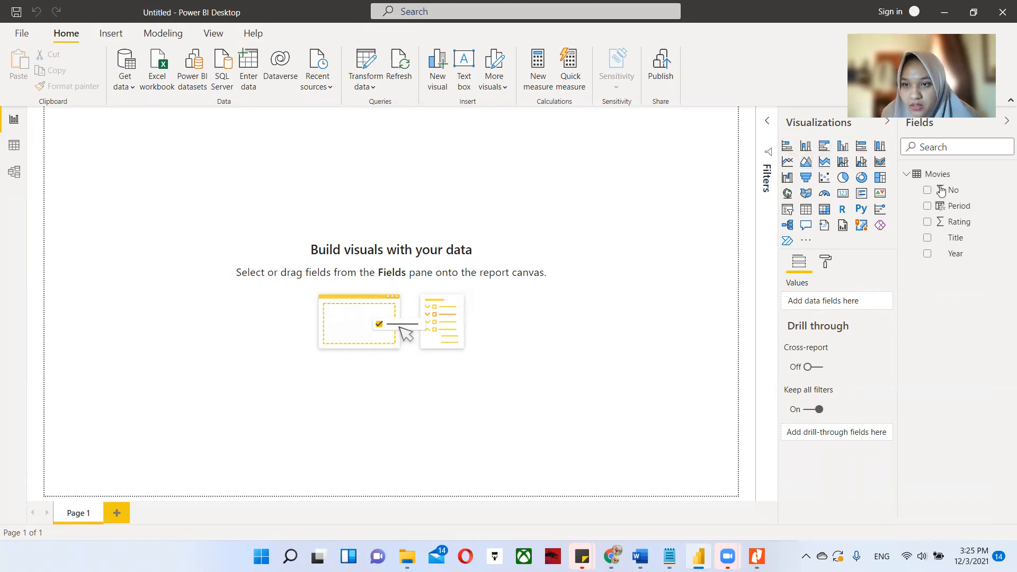
Create a table visual with the Title, Year and Period fields, enlarging it and widening its columns.
click(928, 239)
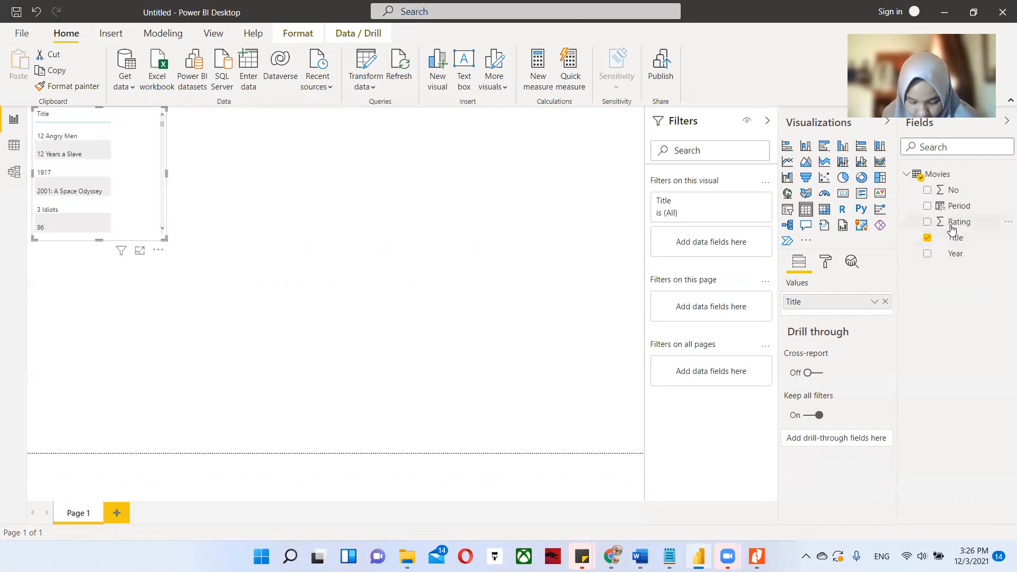
click(925, 255)
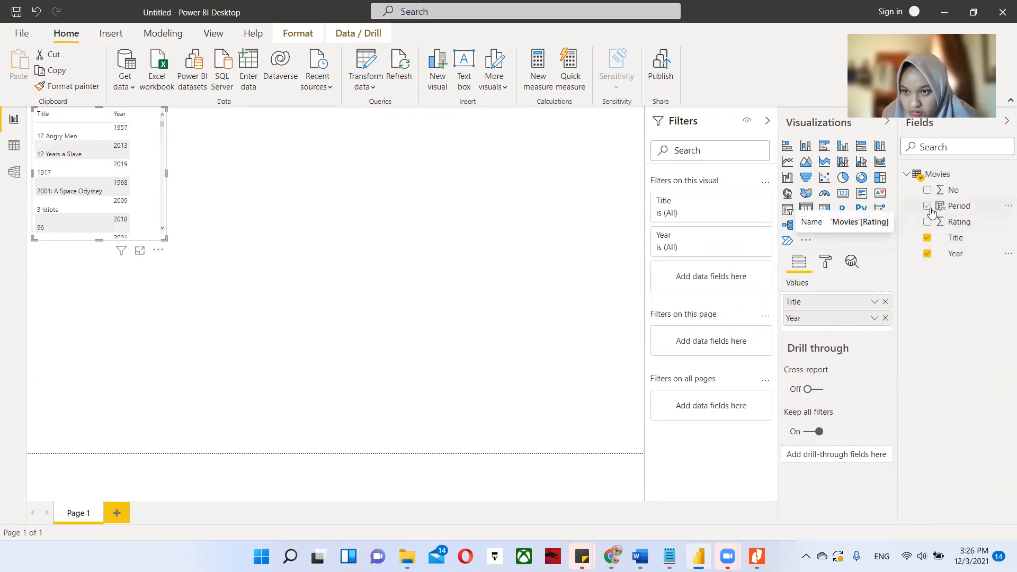
click(926, 207)
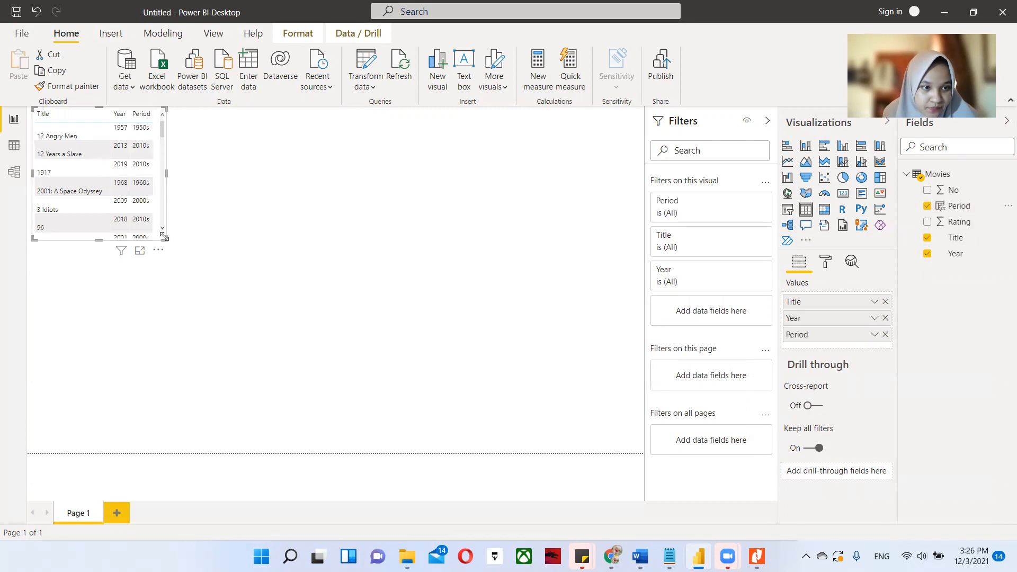
drag(164, 239, 241, 443)
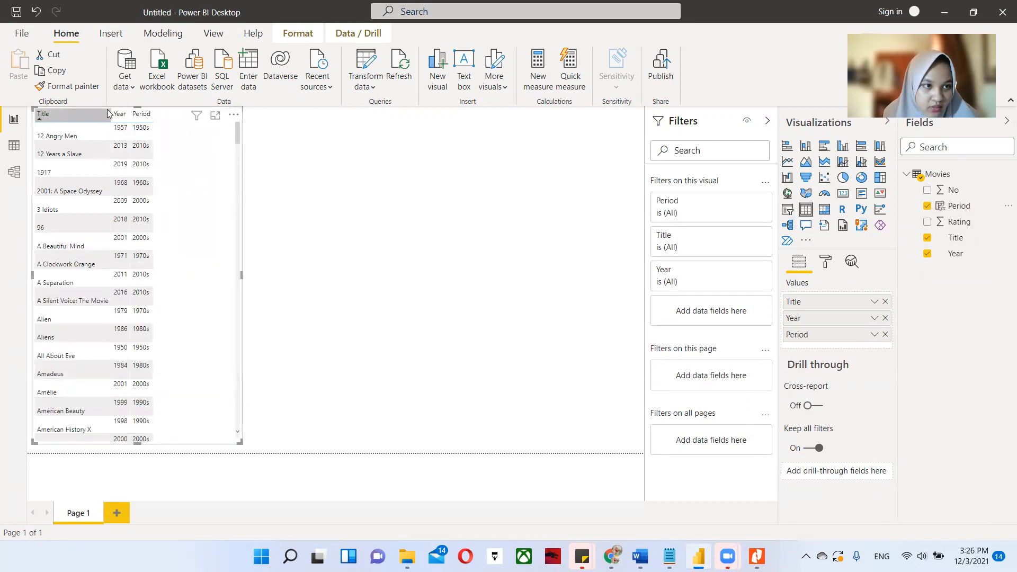
drag(109, 116, 171, 117)
click(347, 238)
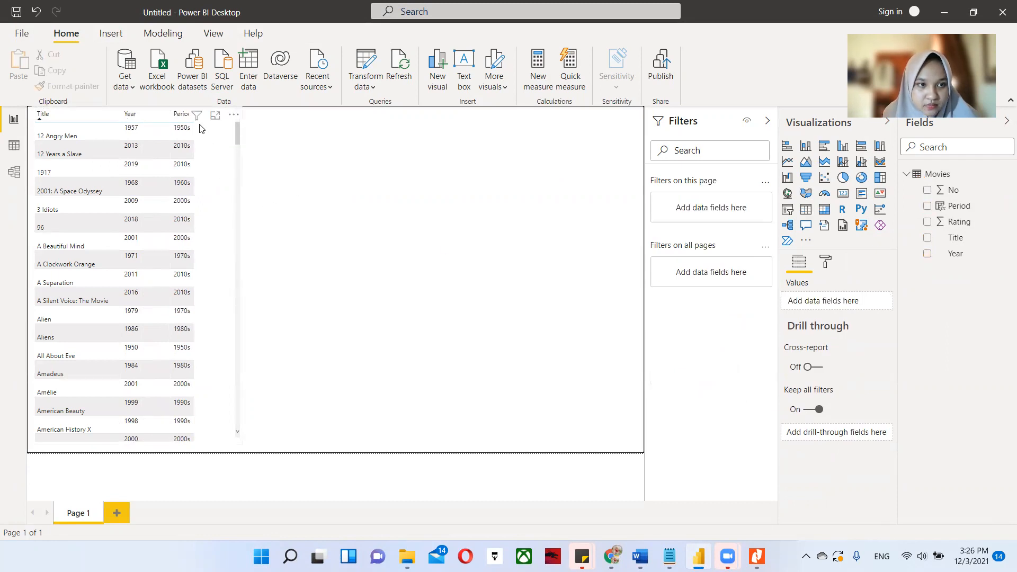
Sort the table visual by Period in ascending and descending order, and delete the visual from the page.
click(172, 118)
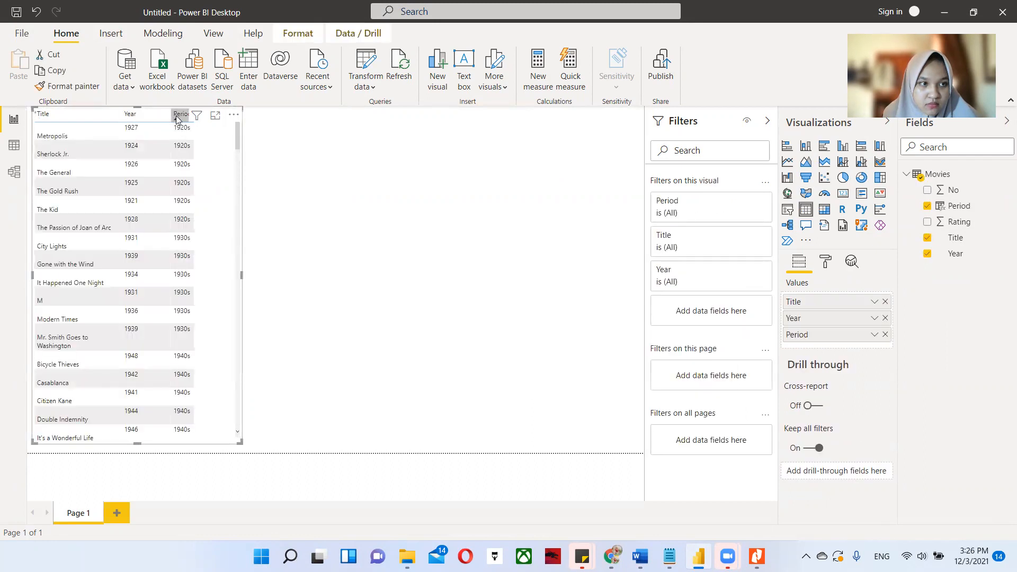
click(177, 118)
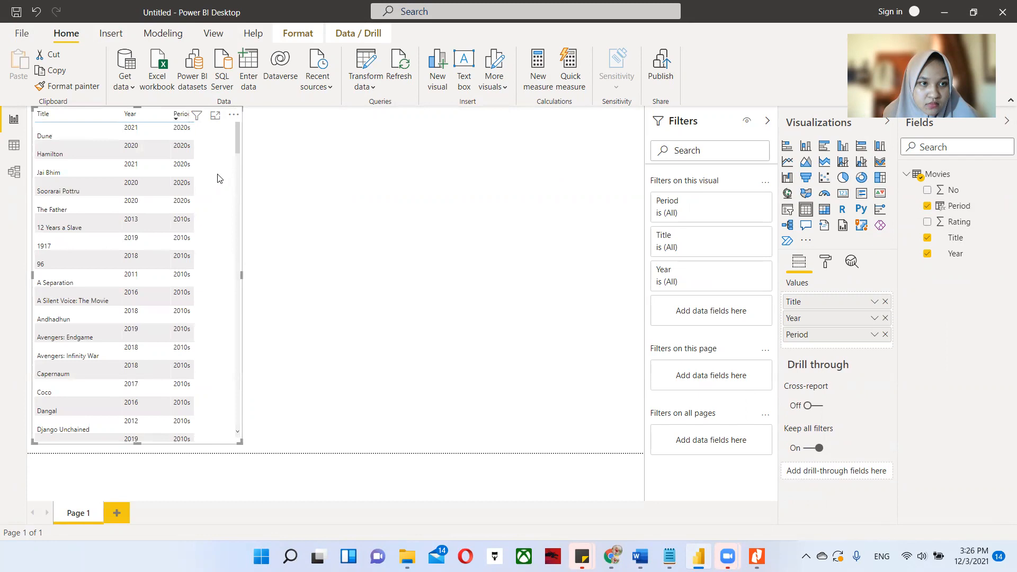
drag(168, 113, 154, 114)
click(165, 116)
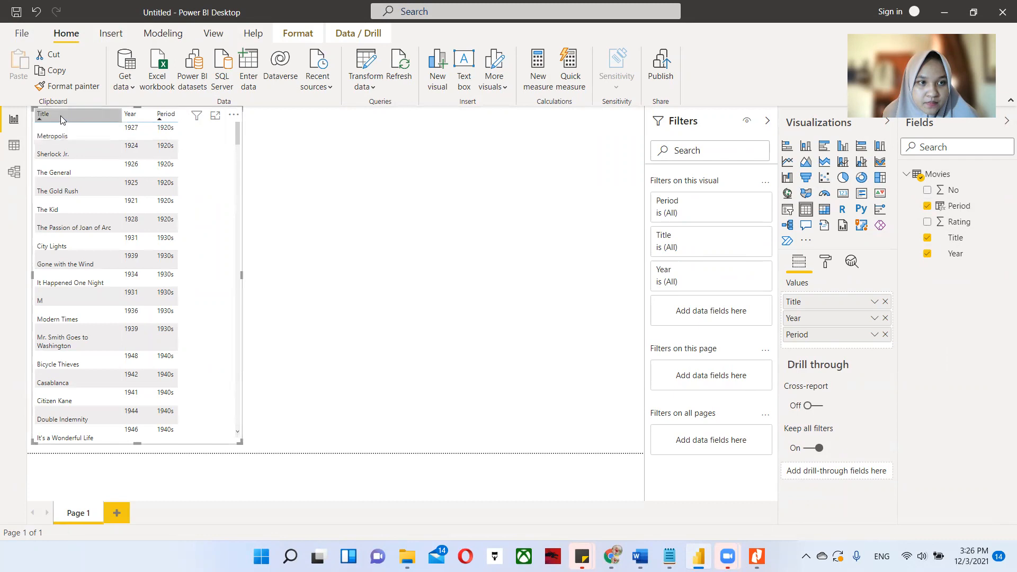
key(Delete)
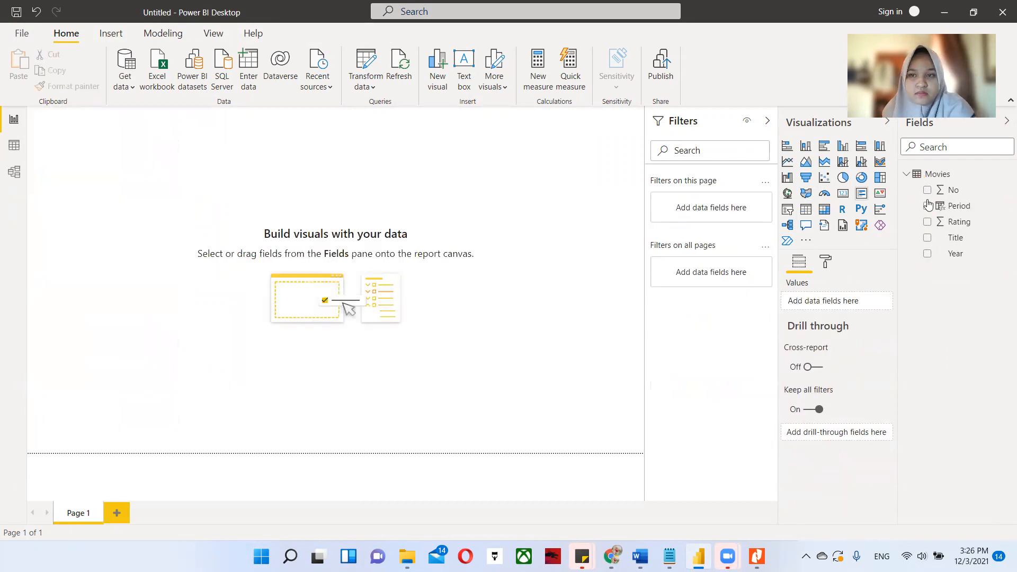
Build a table visual from Title, Year and Period, and stretch it to the full height of the page.
click(927, 238)
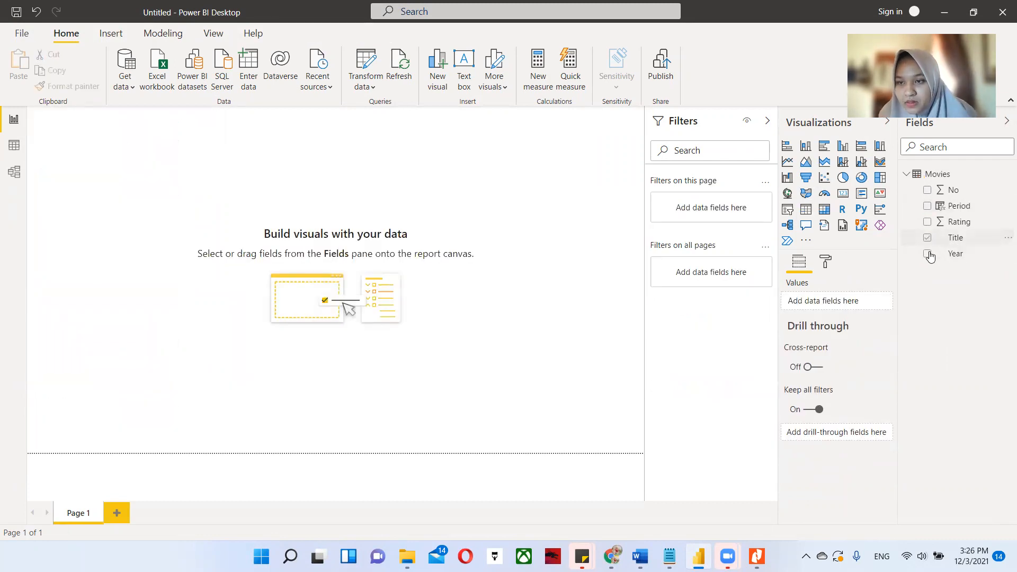
click(927, 253)
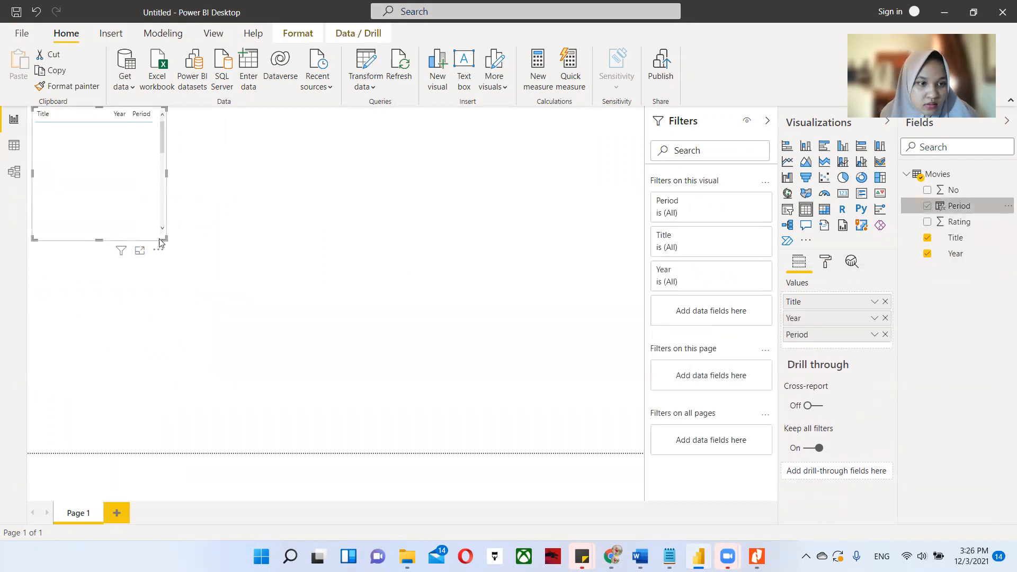
drag(165, 238, 243, 452)
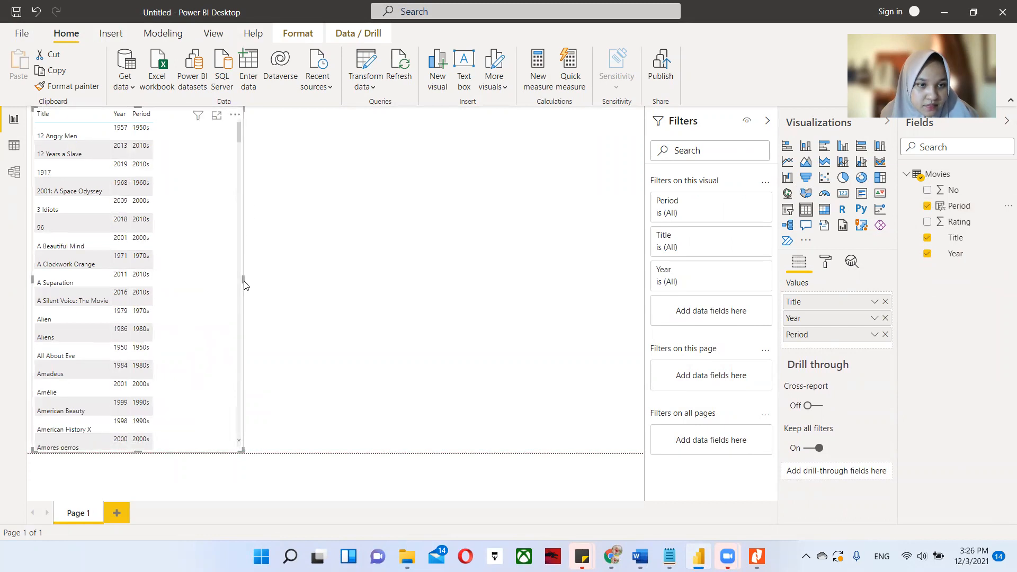
scroll(239, 281, down, 6)
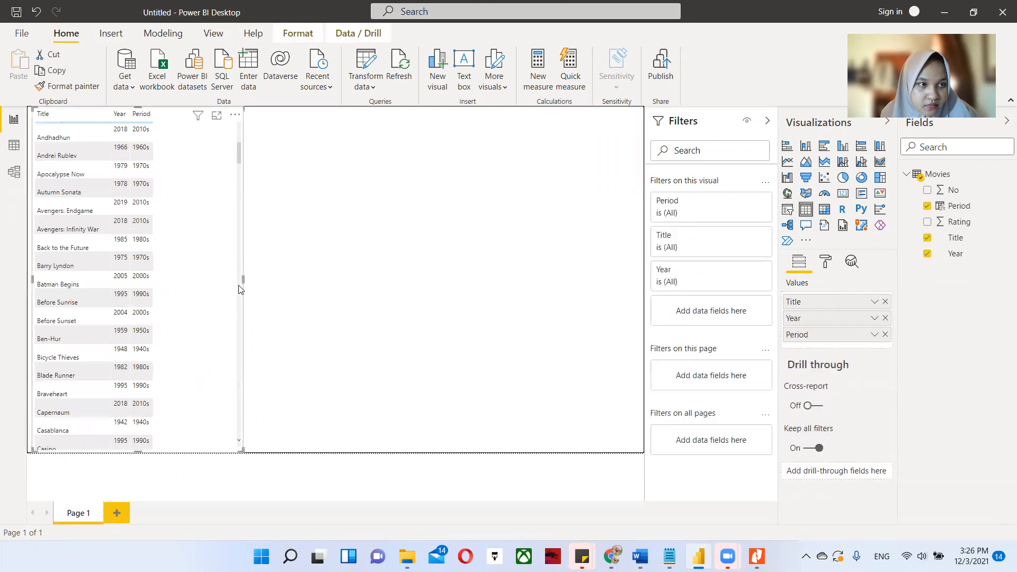
scroll(240, 289, up, 6)
Adjust the movie table's width and widen its columns so the Title, Year and Period headers are spaced apart.
drag(243, 281, 170, 290)
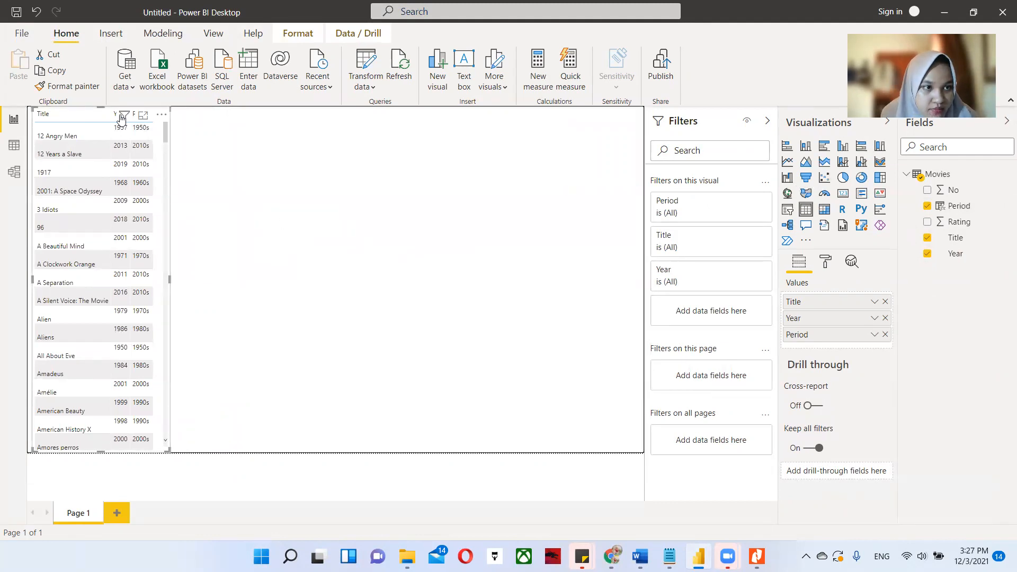
drag(170, 278, 227, 279)
mouse_move(152, 115)
mouse_down()
mouse_move(180, 116)
mouse_move(139, 114)
mouse_move(148, 113)
mouse_up()
drag(148, 113, 153, 114)
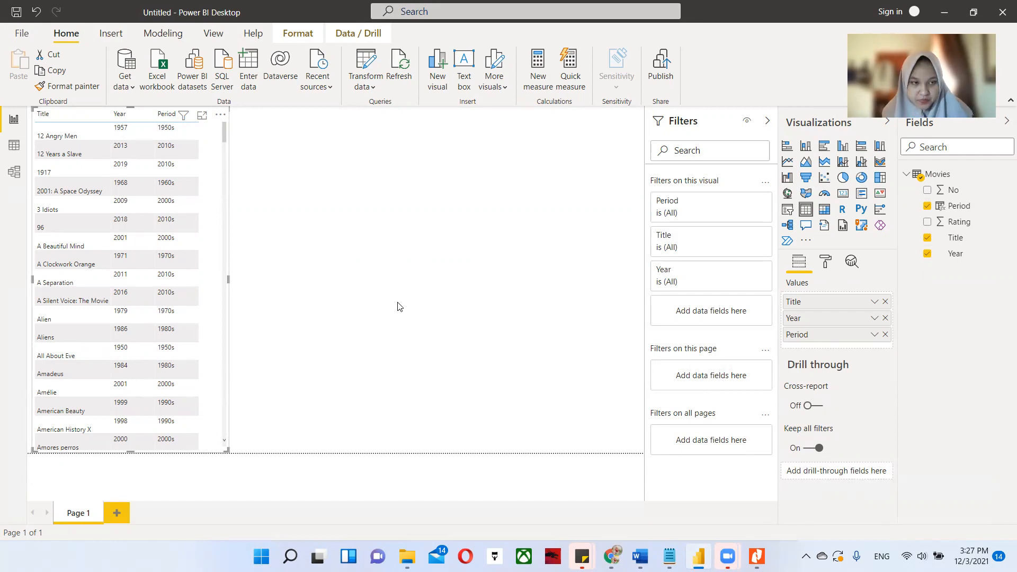
Add a widened pie chart beside the table, with Period as the legend and the count of Title as values.
click(365, 207)
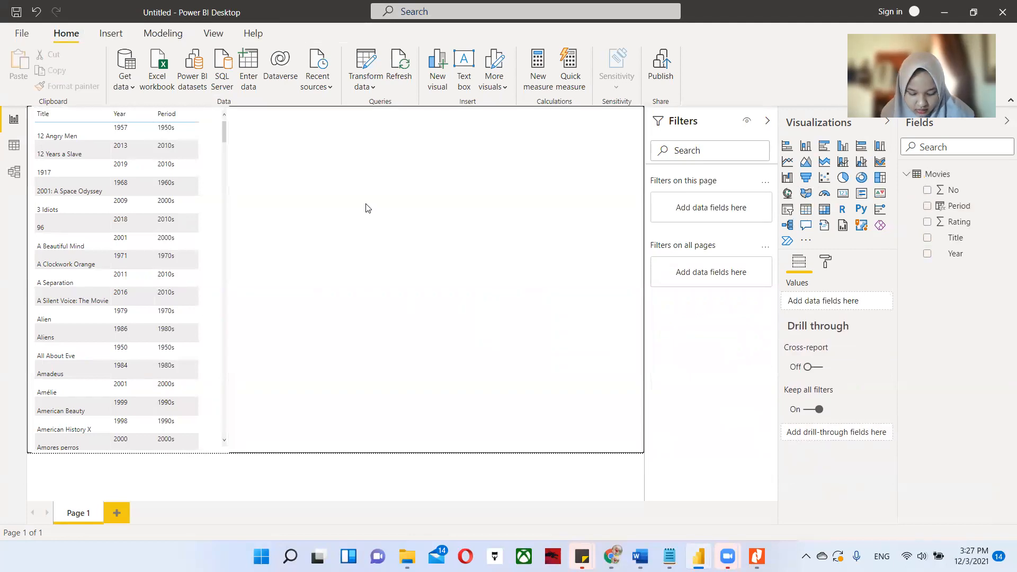
click(842, 178)
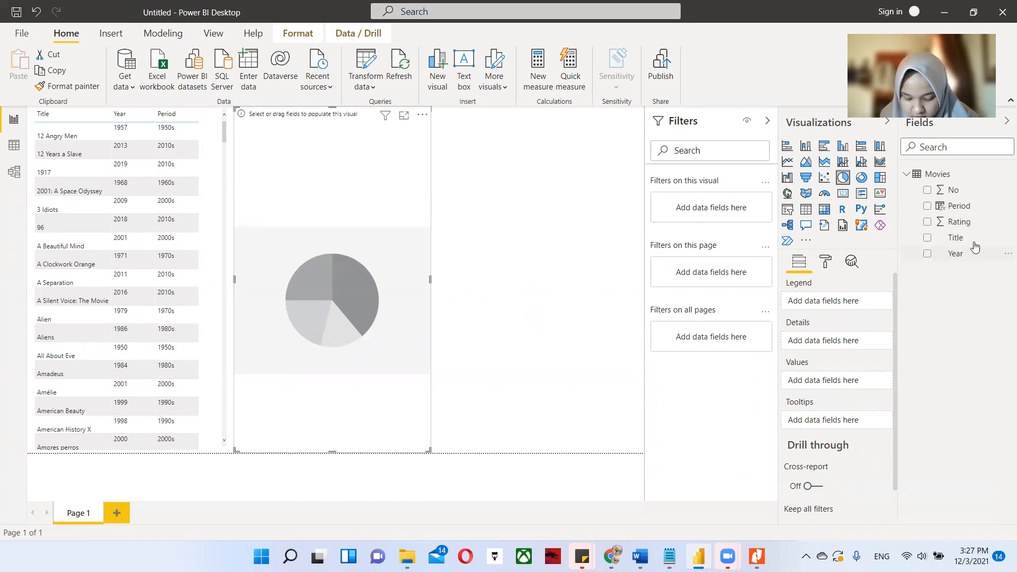
drag(957, 211, 828, 301)
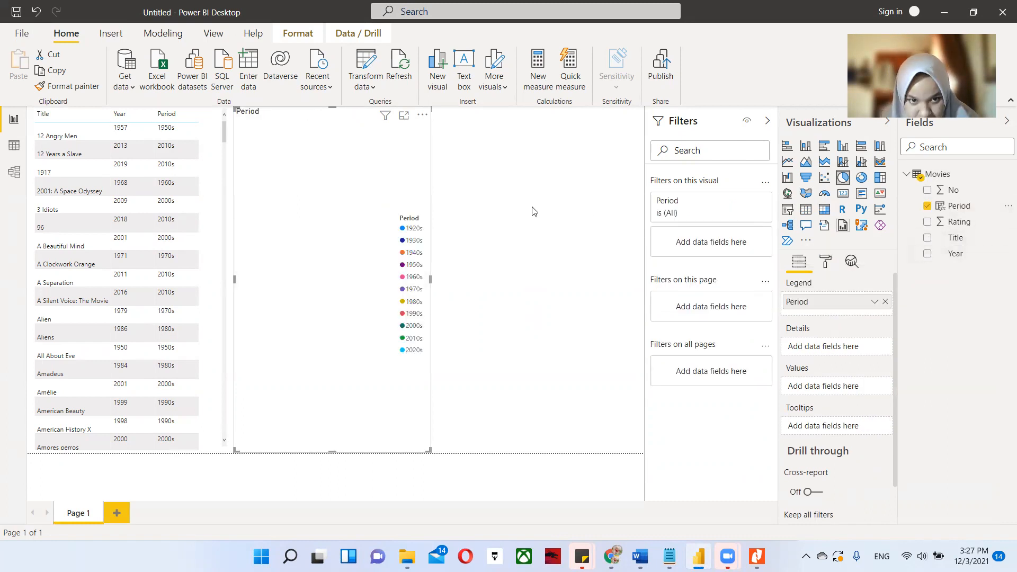
drag(430, 279, 491, 281)
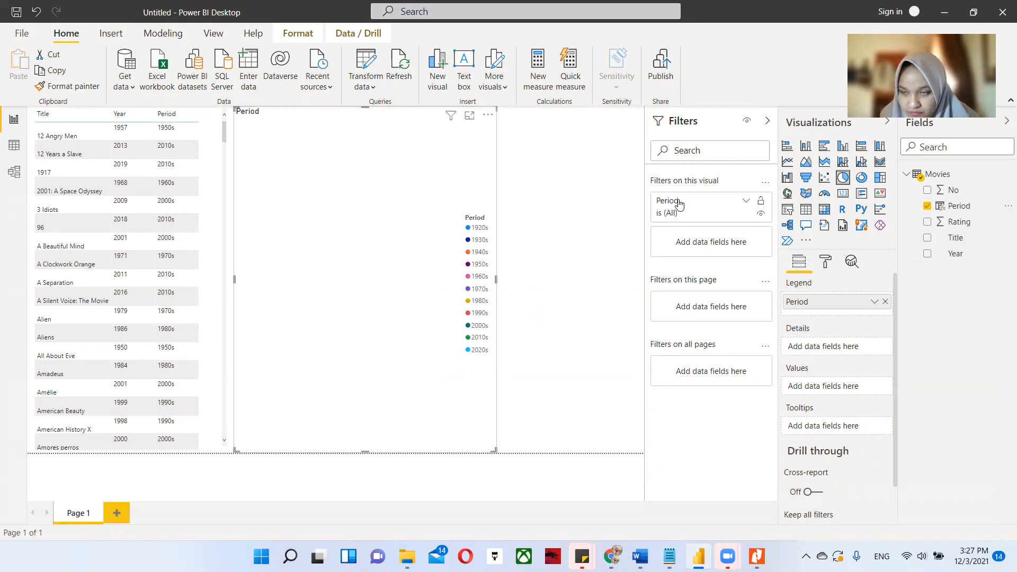
drag(930, 238, 828, 389)
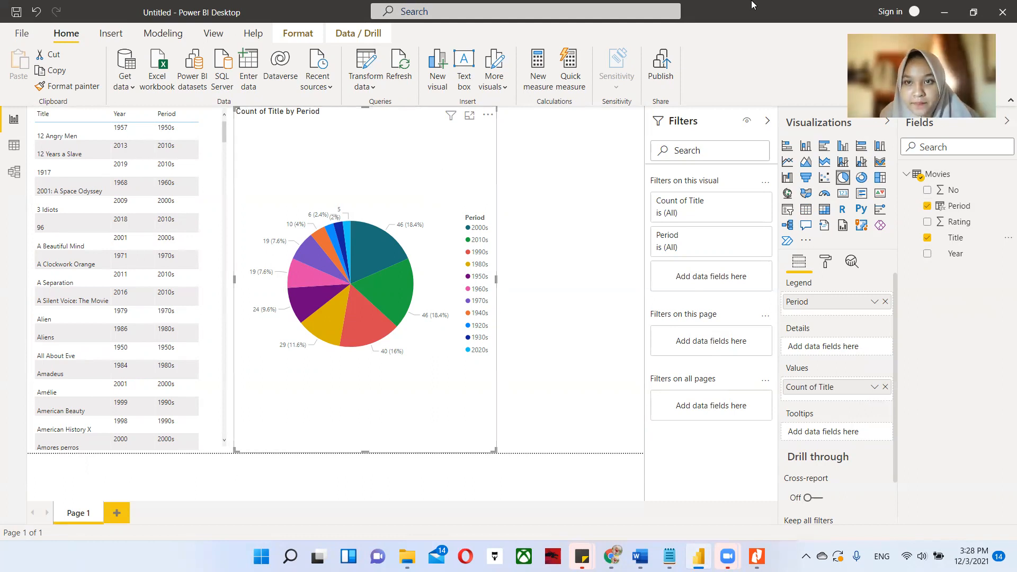
key(Escape)
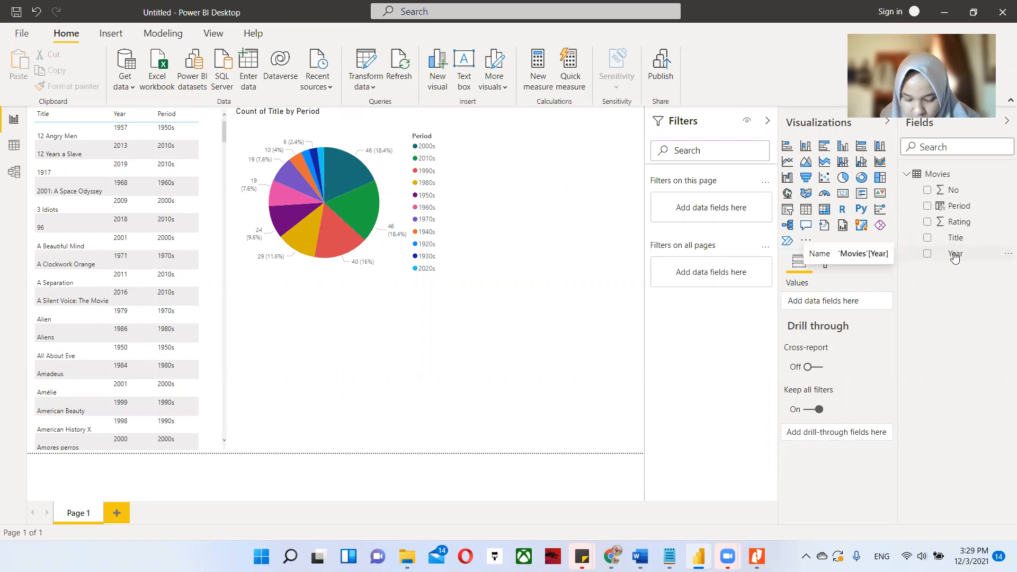
Create a second table visual below the pie chart with Title, Rating and Year, and widen its columns.
click(928, 239)
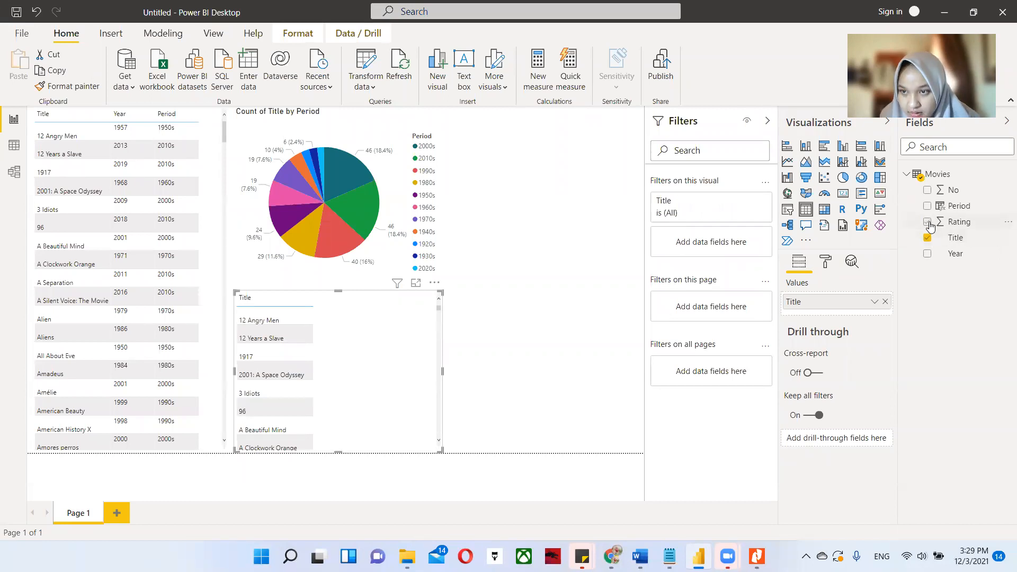
click(928, 222)
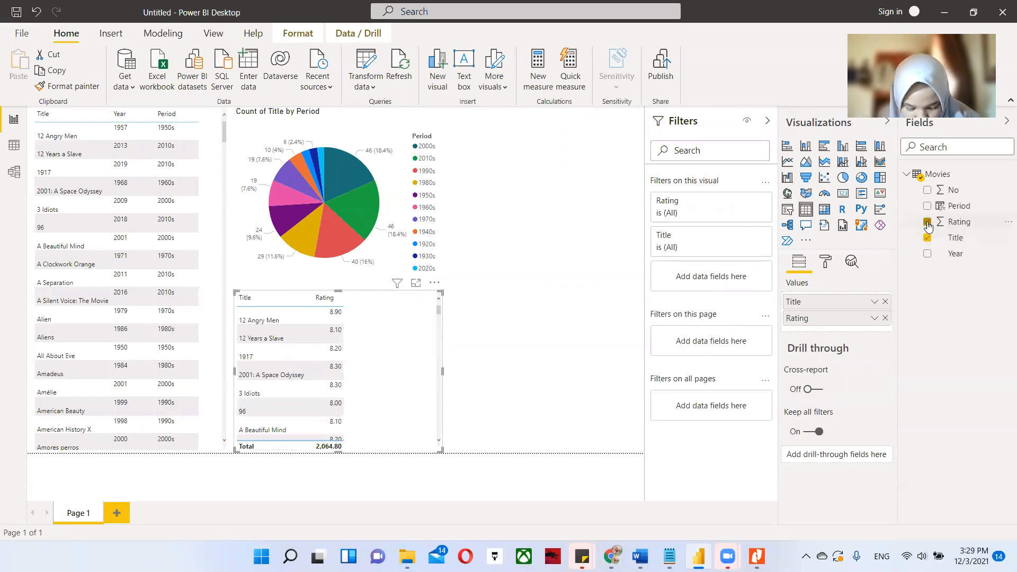
click(928, 254)
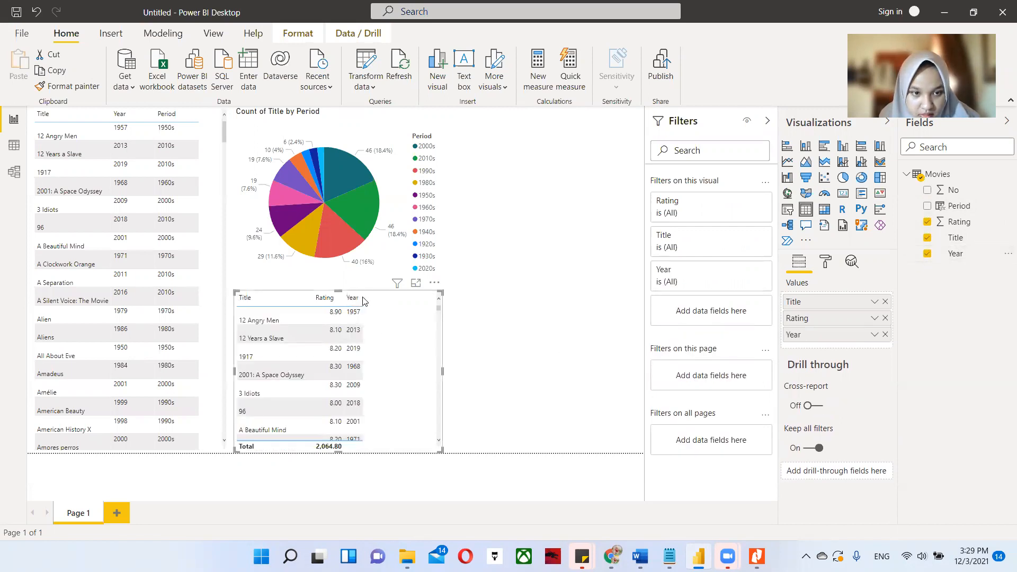
mouse_move(361, 297)
mouse_down()
mouse_move(404, 297)
mouse_move(366, 297)
mouse_up()
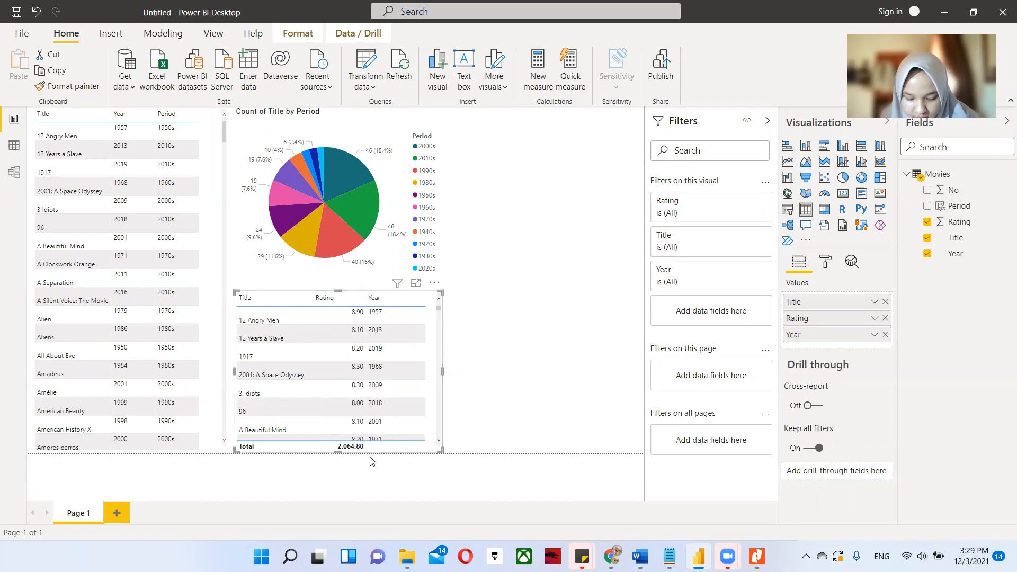
Cross-filter the other visuals from the ratings table by selecting A Beautiful Mind, 2001: A Space Odyssey and 1917 in turn.
click(357, 425)
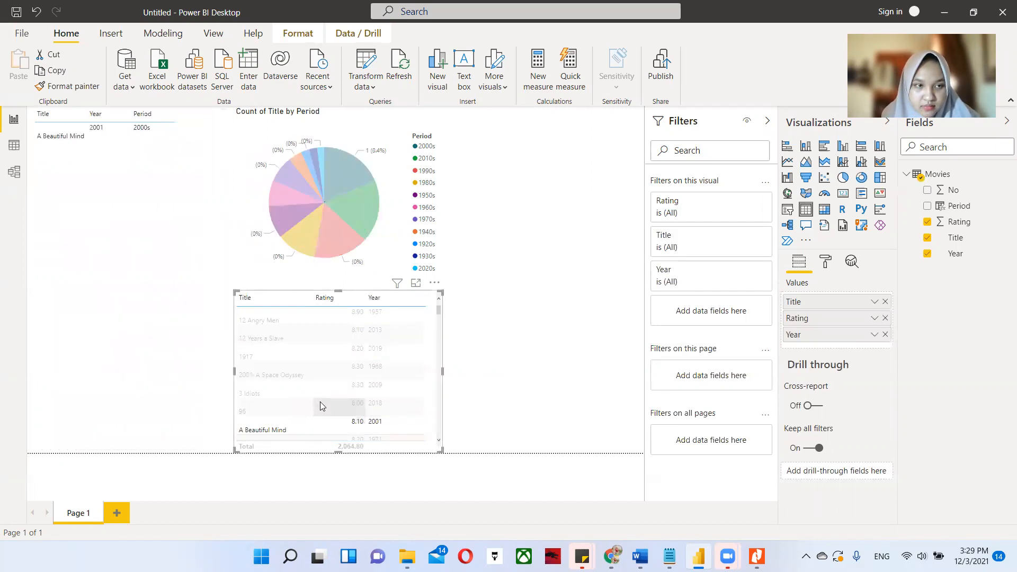
click(362, 373)
click(277, 353)
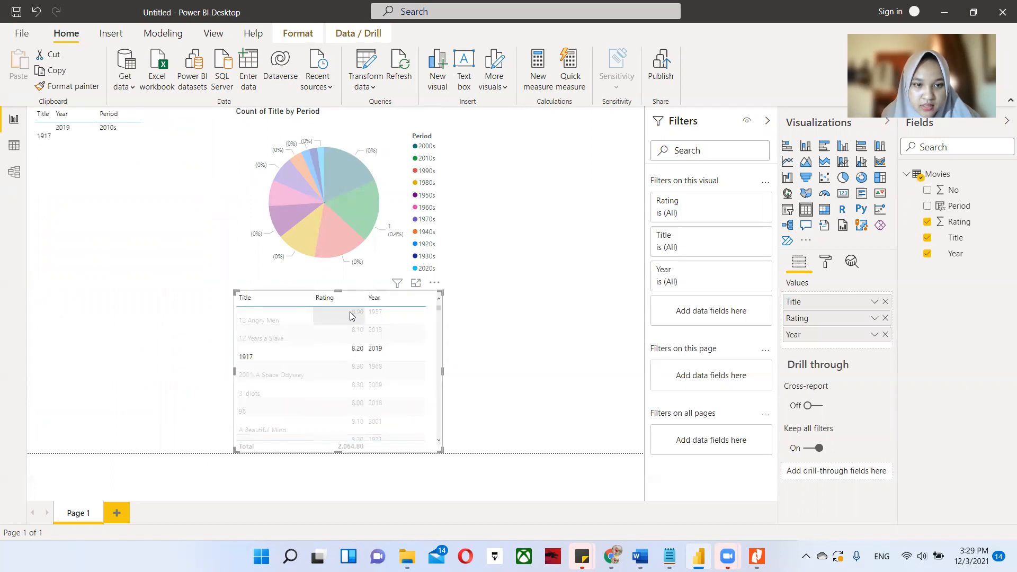
Cross-filter the report from the ratings table with 12 Years a Slave, 3 Idiots and 1917 in turn, and clear the selection.
click(310, 325)
click(524, 347)
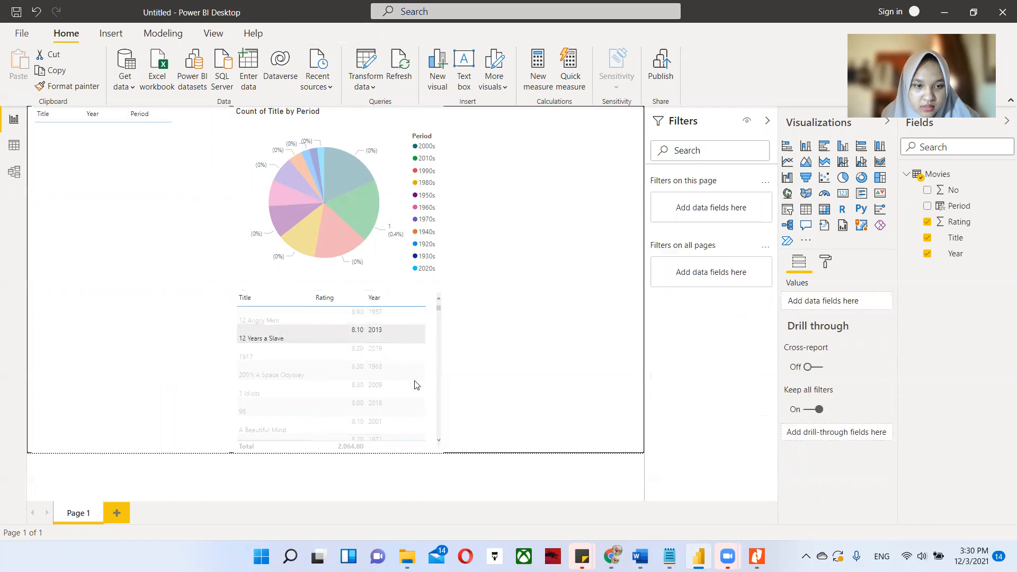
click(405, 359)
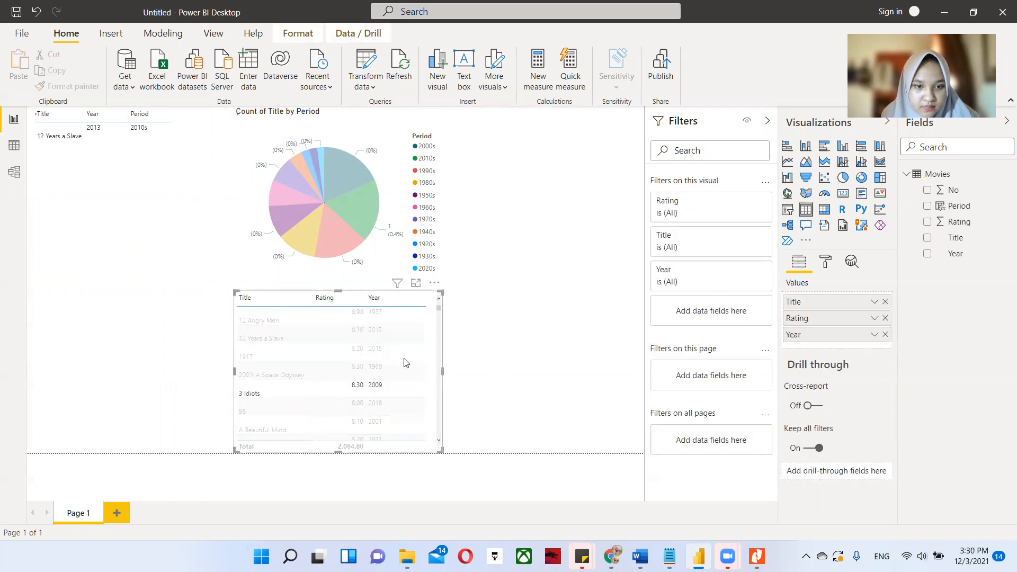
click(512, 324)
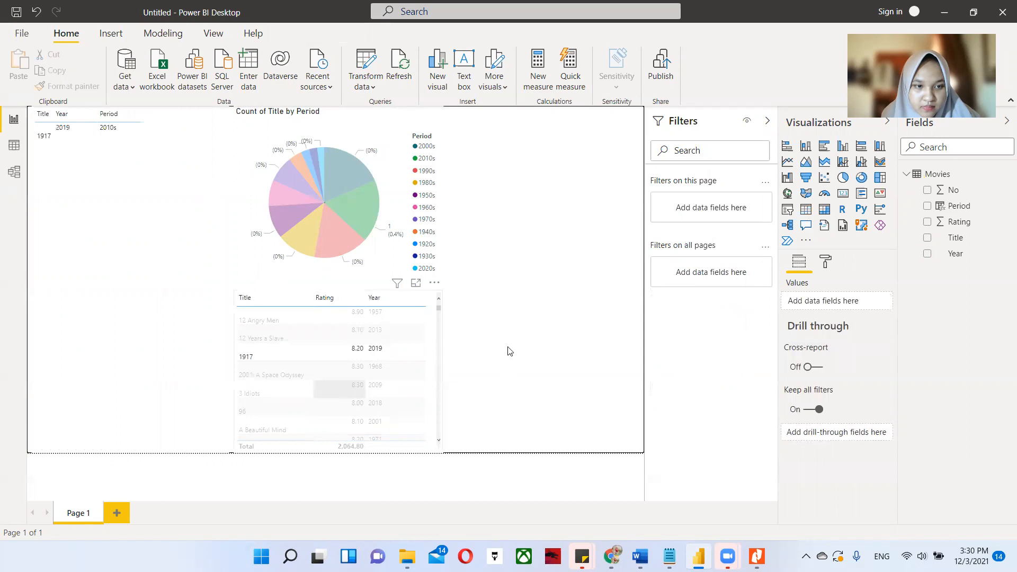
click(293, 320)
click(546, 275)
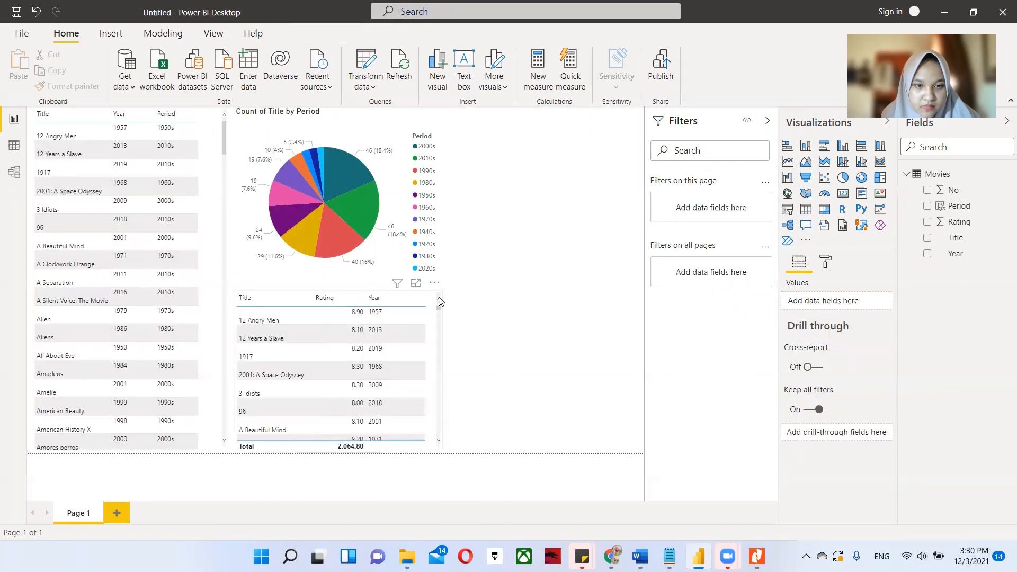
Move the ratings table beside the pie chart at the top of the page and slightly narrow the pie chart.
click(438, 348)
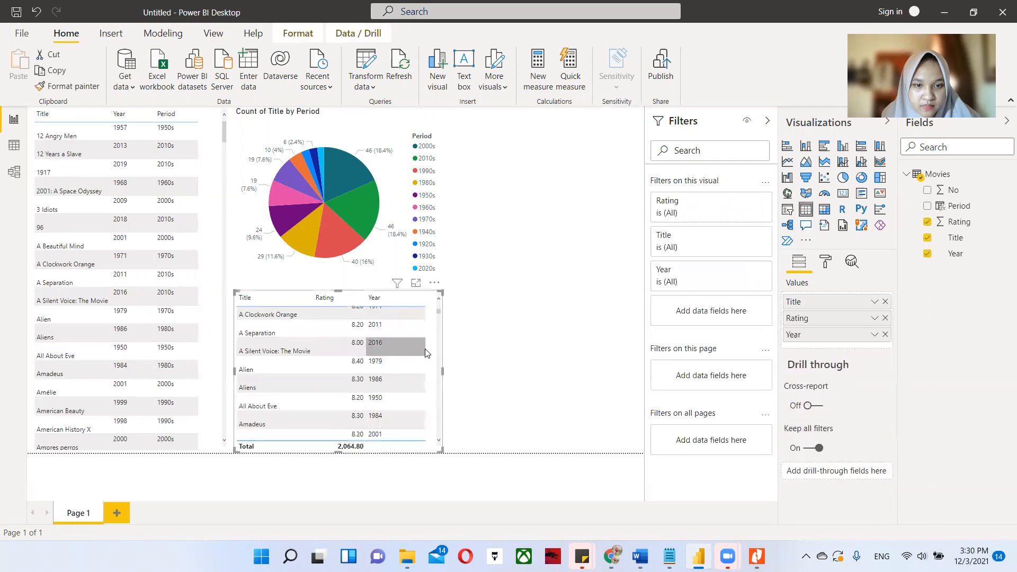
drag(432, 350, 653, 171)
click(325, 210)
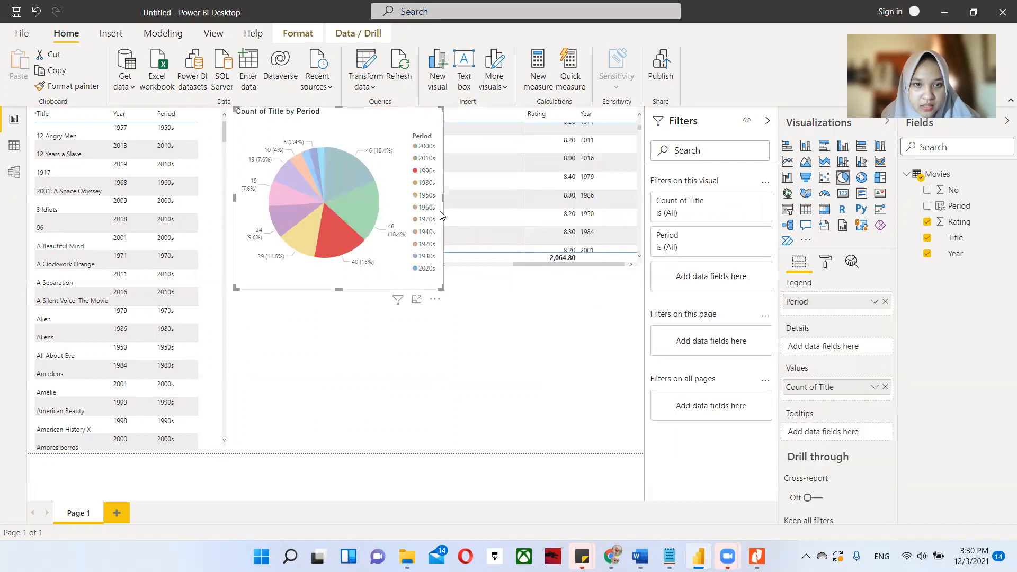
drag(437, 204, 429, 205)
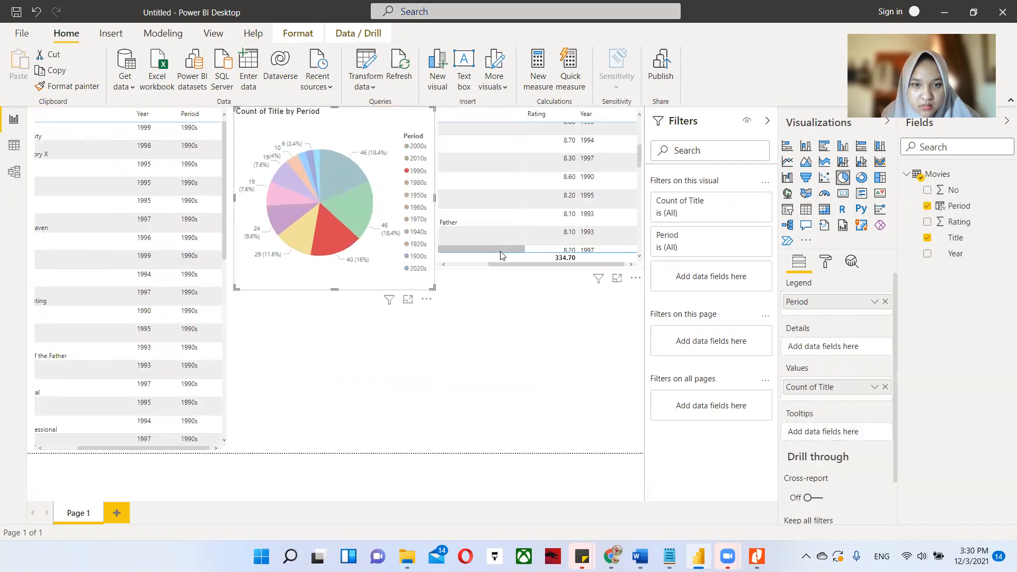
Narrow the ratings table's Title column so all three columns fit, and clear the pie chart's 1990s selection.
click(526, 263)
drag(526, 263, 479, 263)
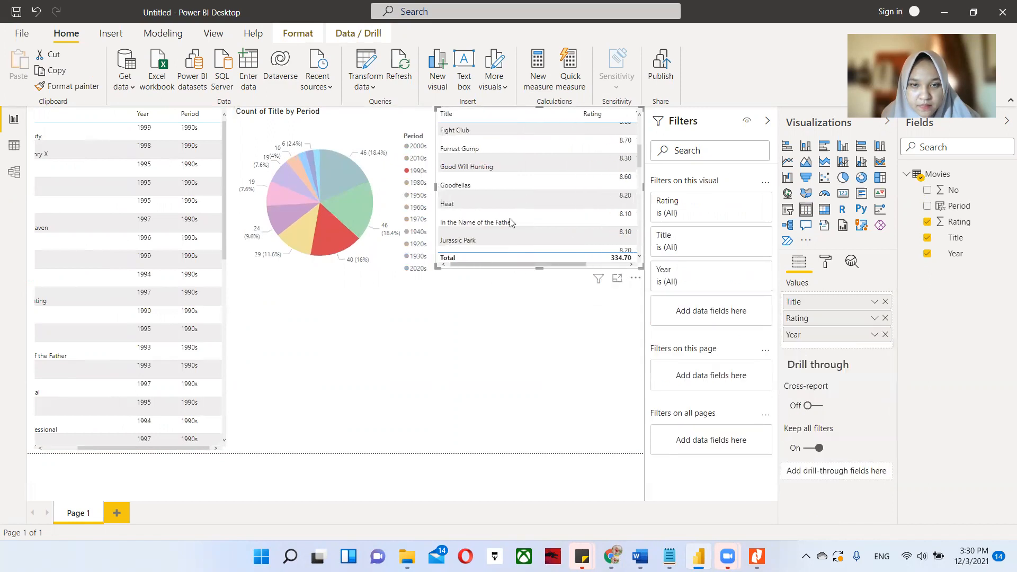
drag(579, 113, 520, 114)
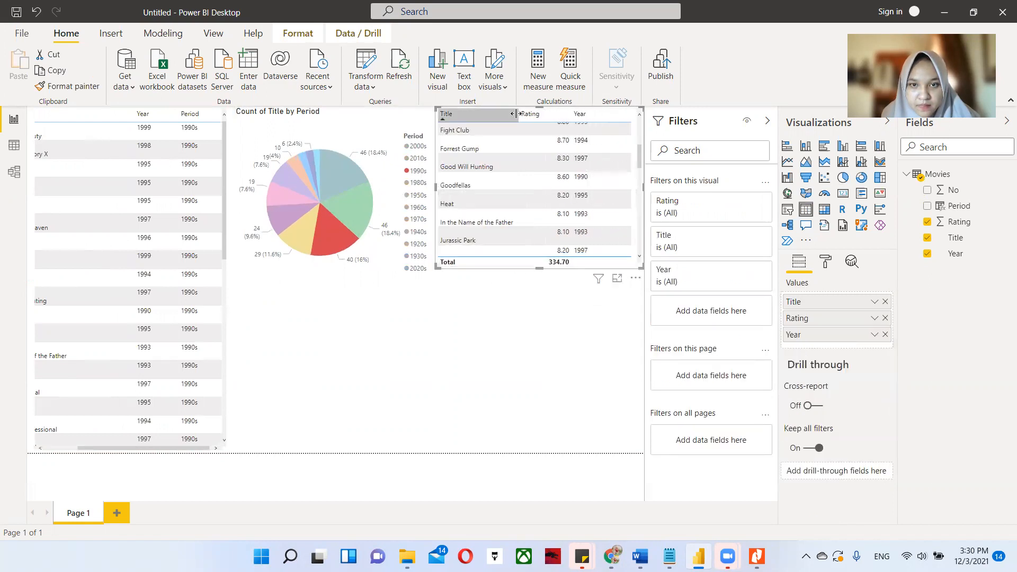
scroll(545, 211, up, 3)
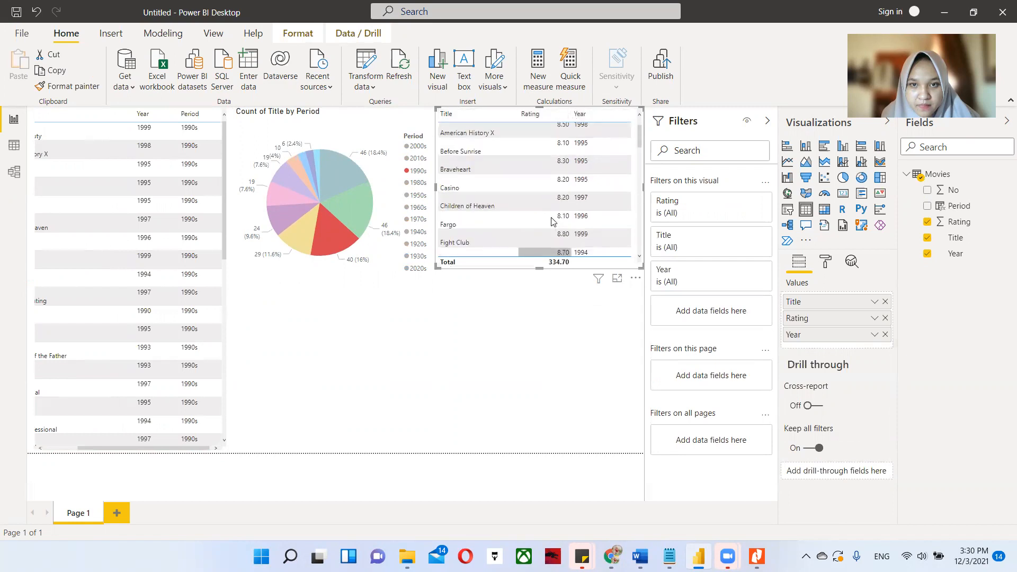
click(539, 334)
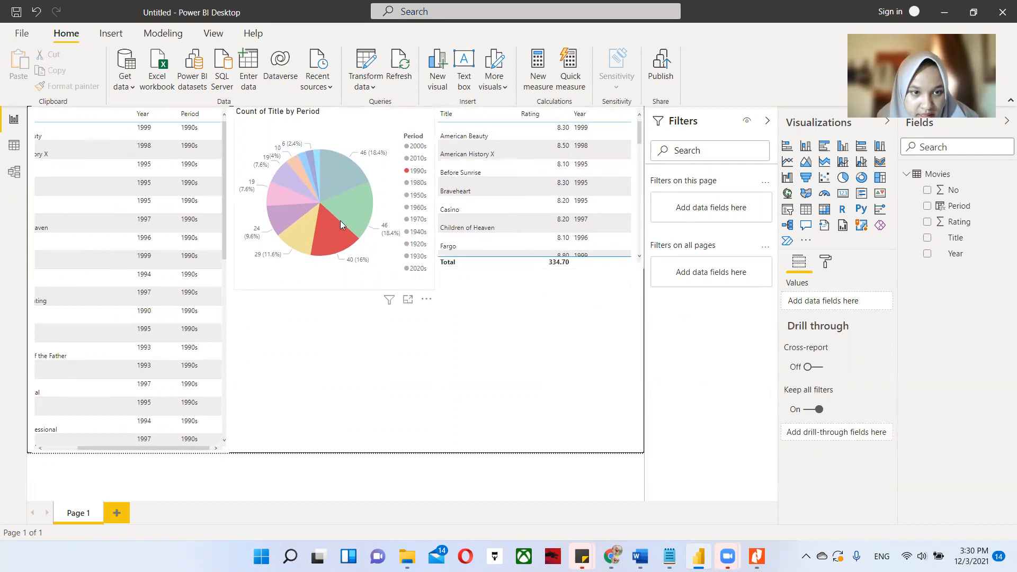
click(368, 251)
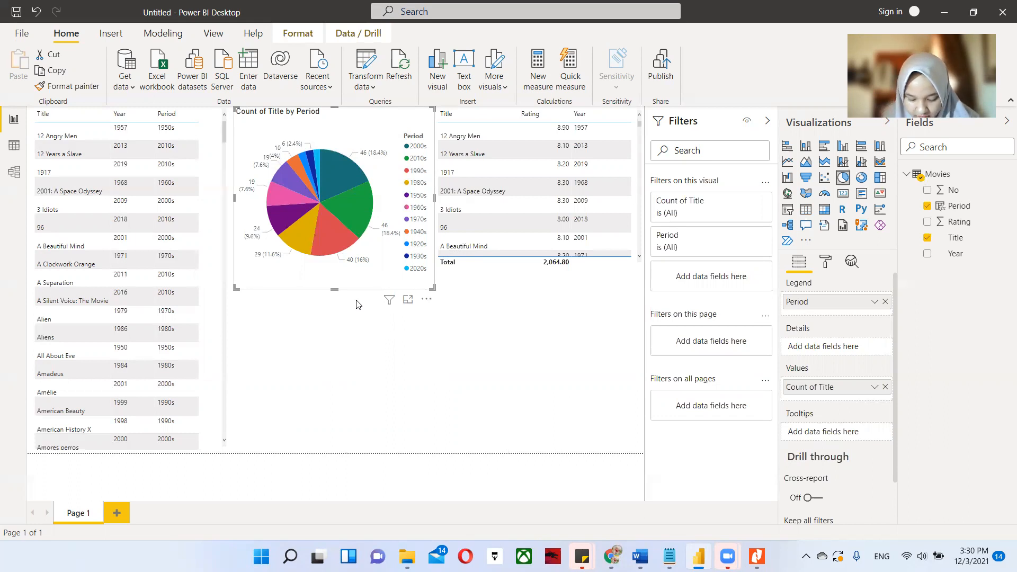
Add a slicer below the pie chart using the Period field.
click(455, 365)
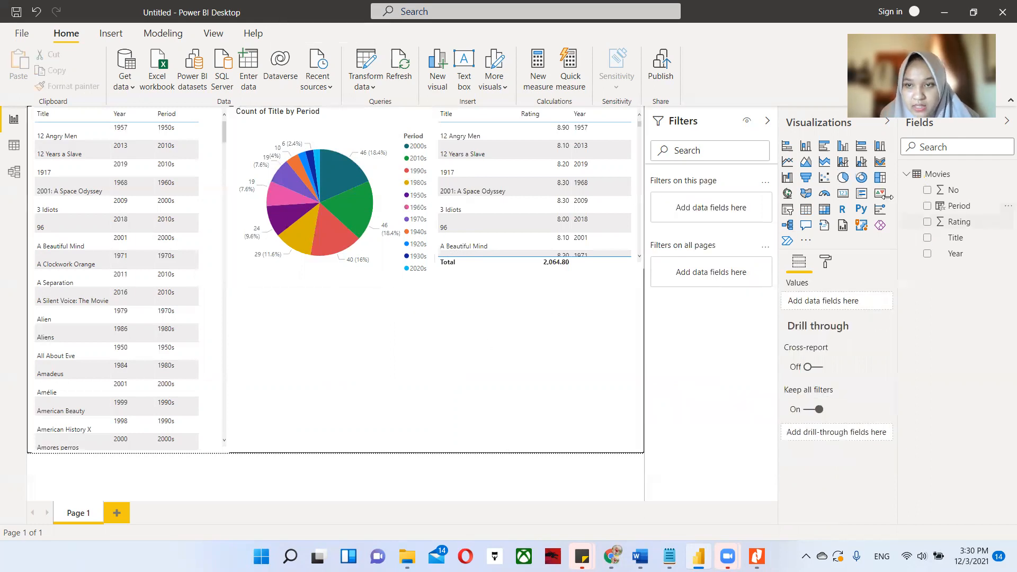
click(789, 211)
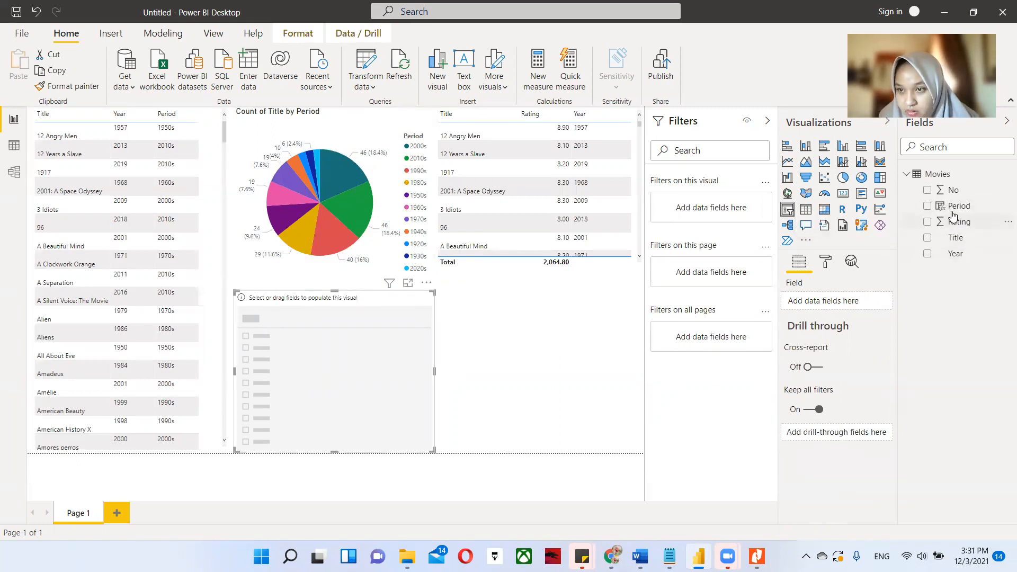
drag(954, 208, 375, 404)
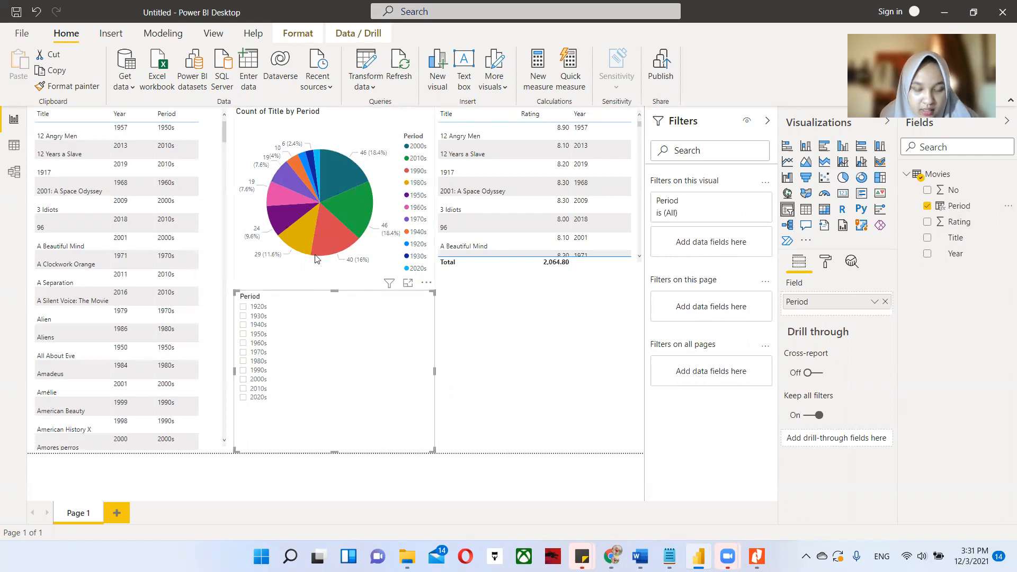
Filter the report to the 2010s with the slicer and narrow the movie table's Title column so Year and Period fit.
mouse_move(316, 258)
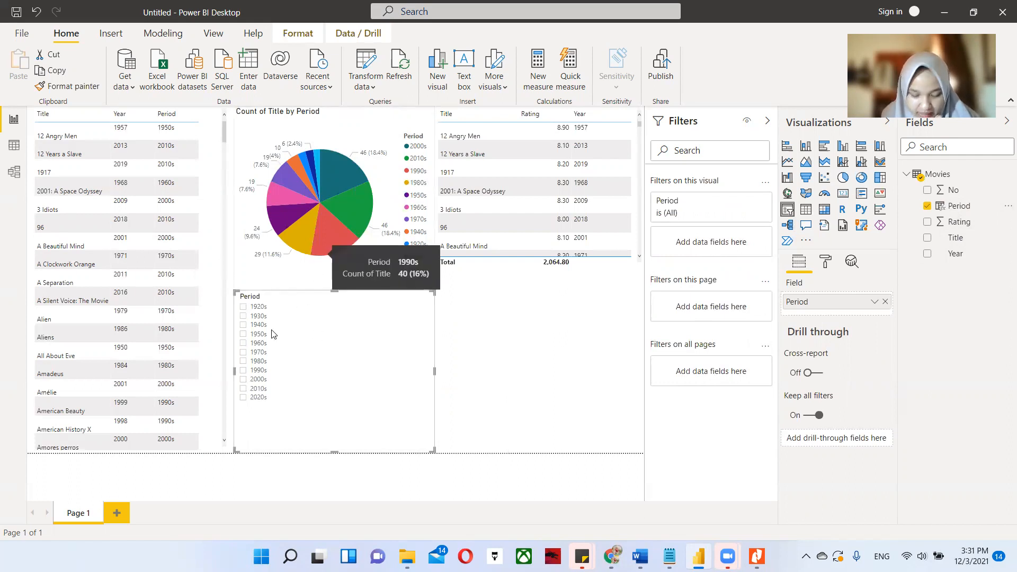
click(243, 389)
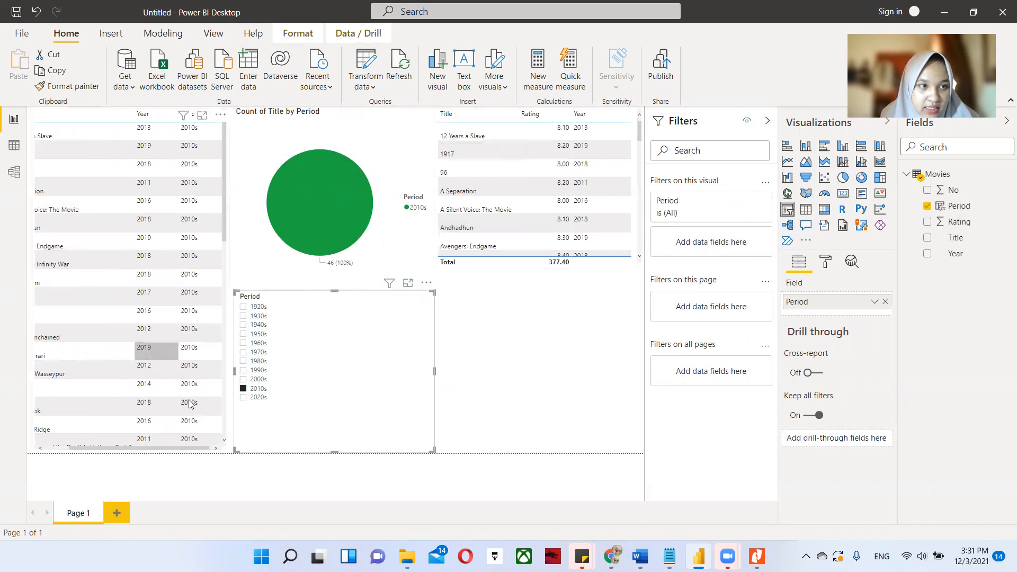
drag(157, 454, 127, 453)
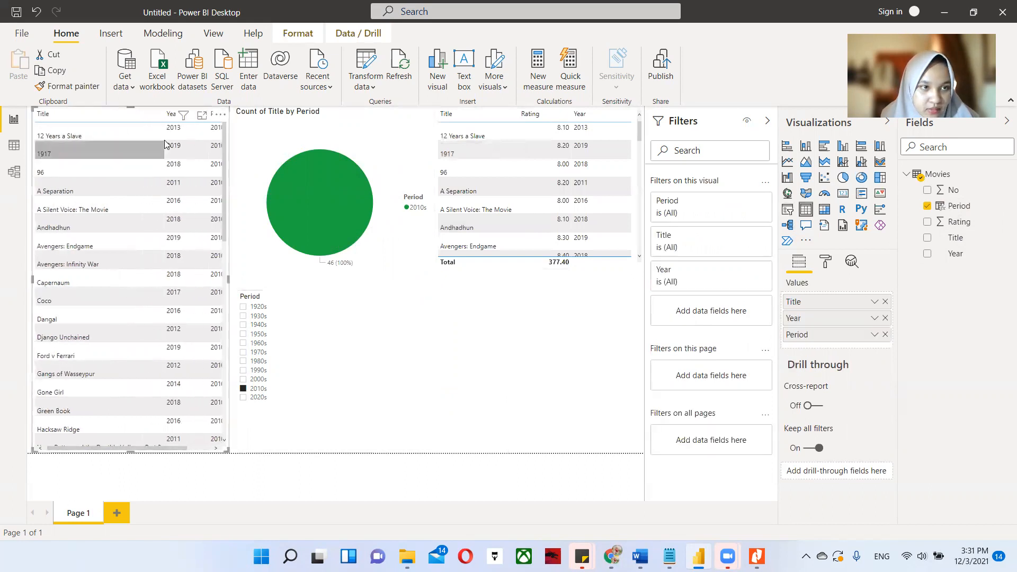
drag(162, 113, 127, 113)
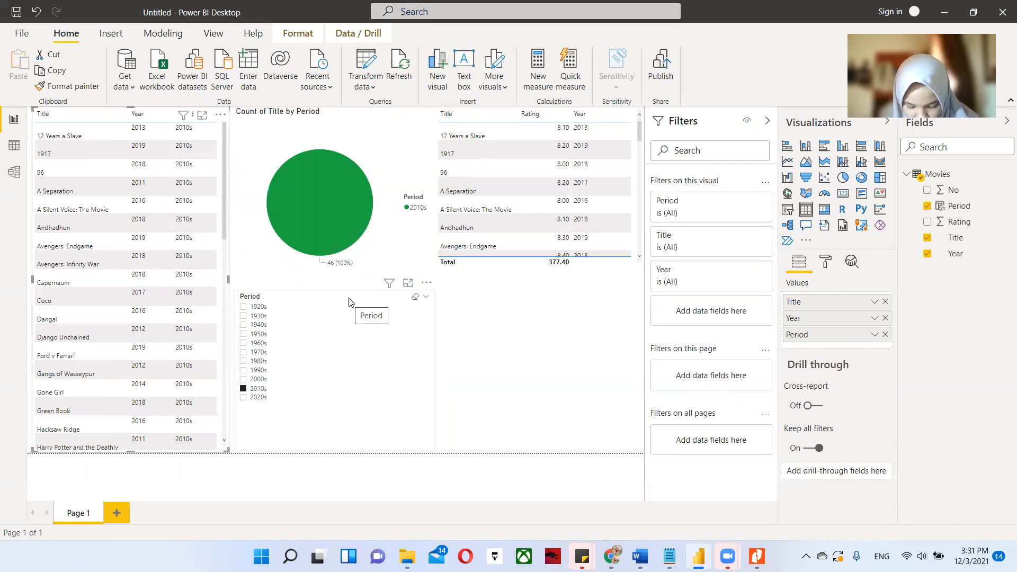
click(467, 387)
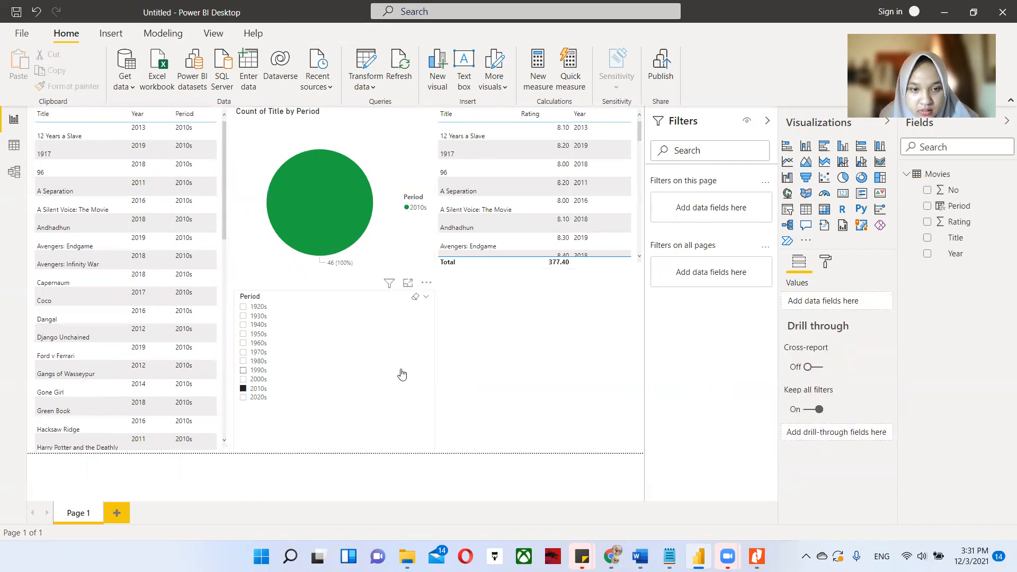
Narrow the Period slicer to make room beside it and clear its 1990s selection.
click(422, 370)
drag(404, 372, 348, 370)
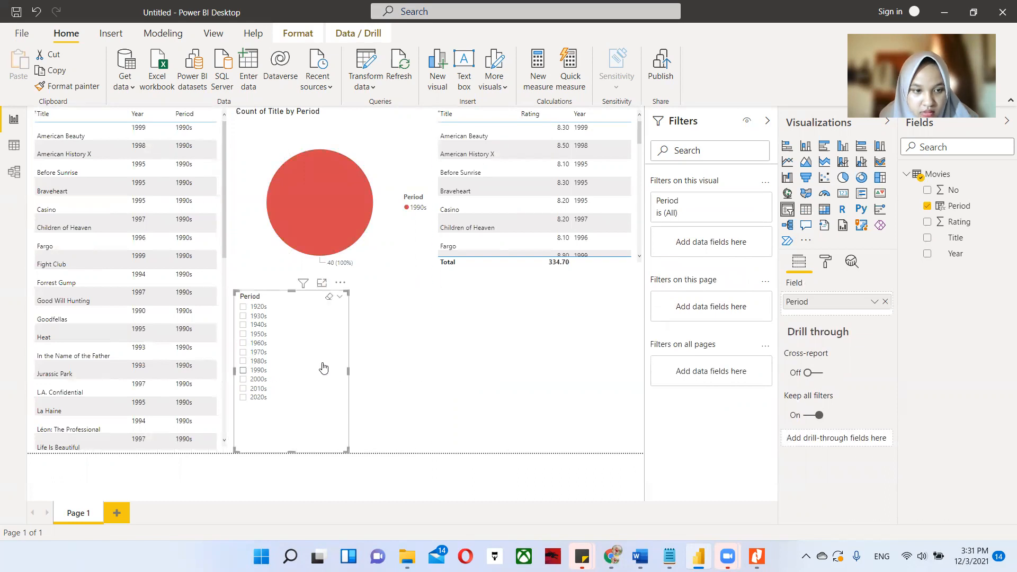
click(324, 370)
click(422, 347)
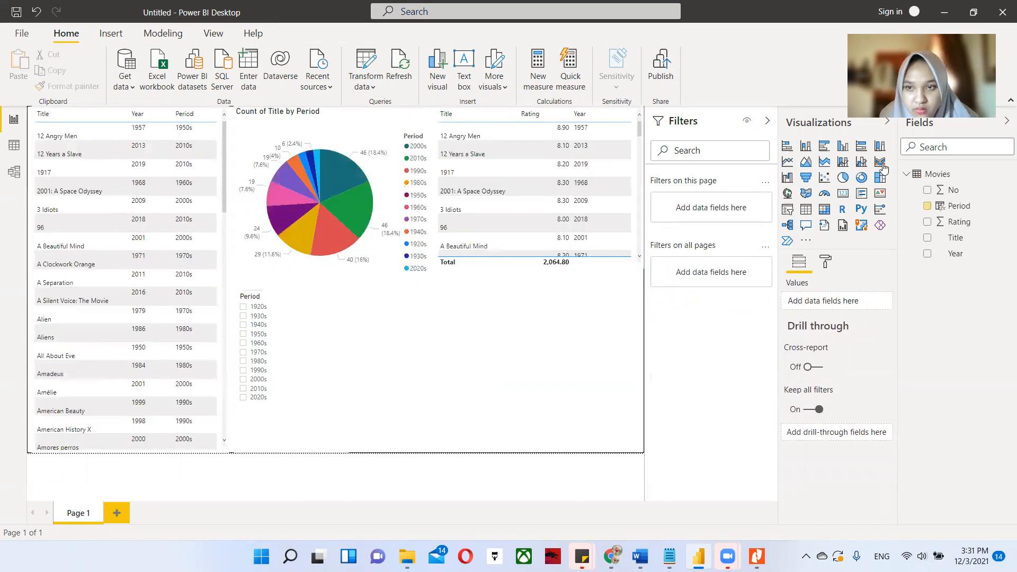
Add a widened line and stacked column chart beside the slicer, with Period as shared axis and count of Title as column values.
click(842, 167)
drag(434, 370, 525, 366)
click(566, 356)
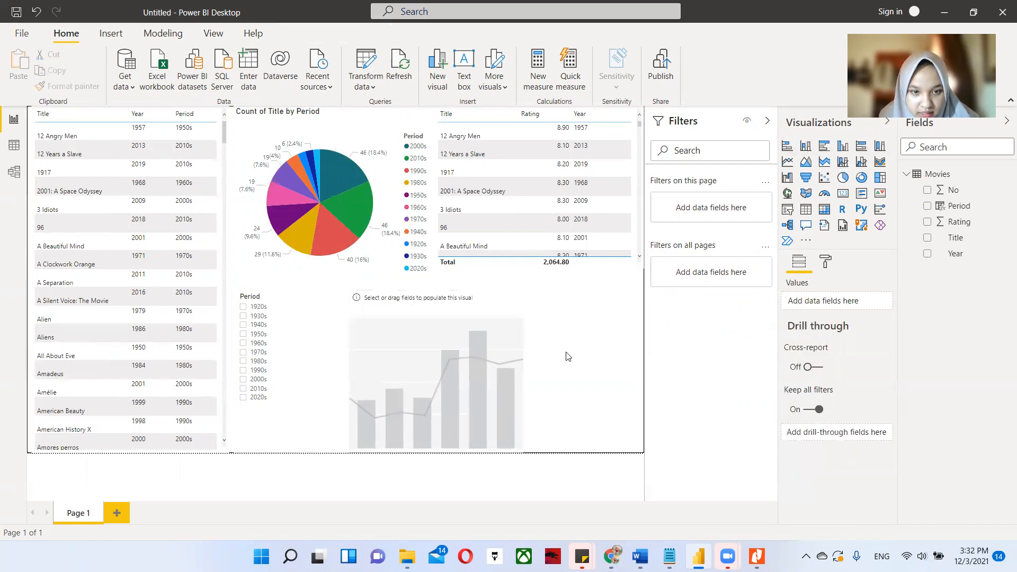
click(475, 374)
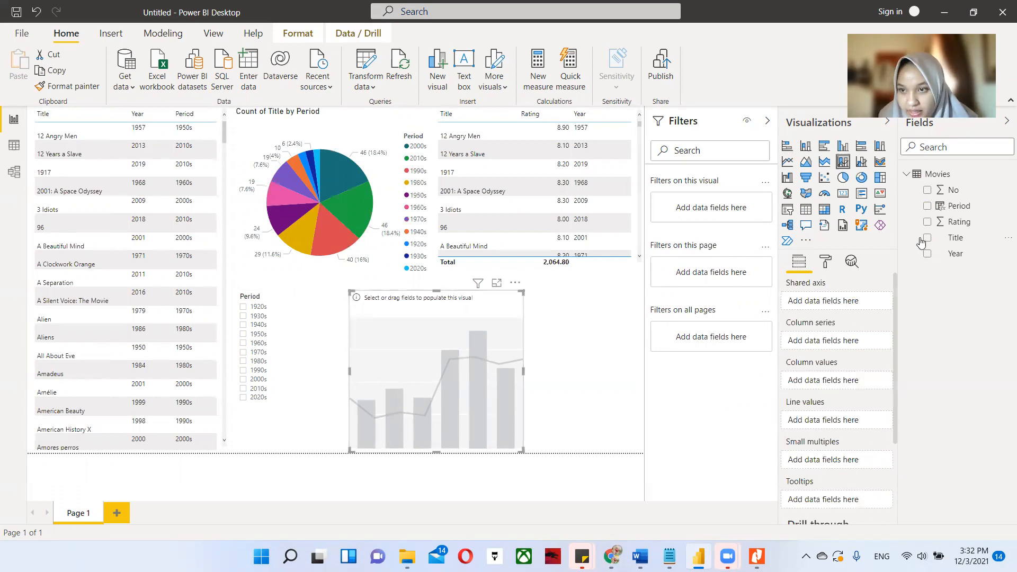
drag(956, 212, 845, 302)
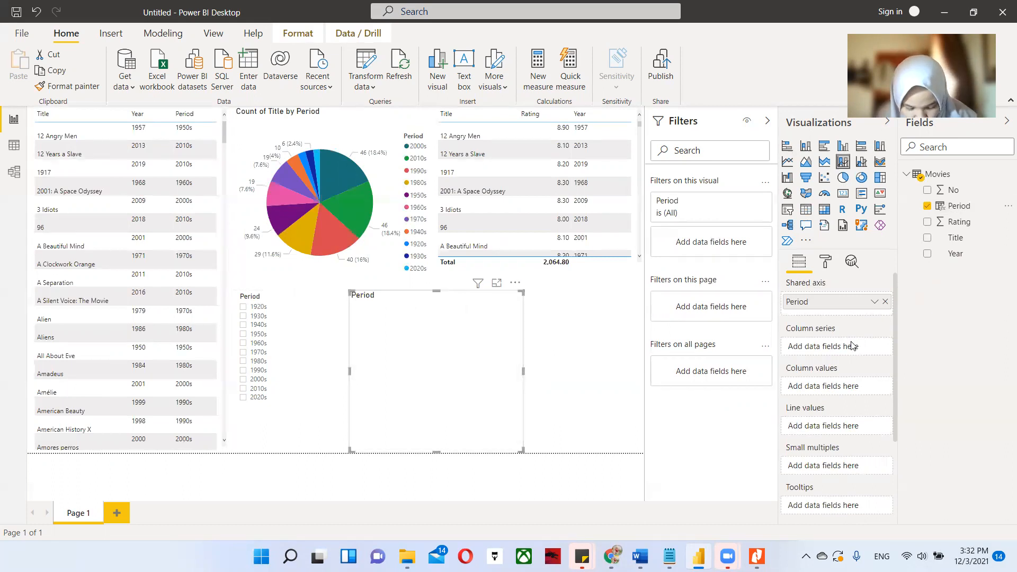
drag(957, 238, 836, 388)
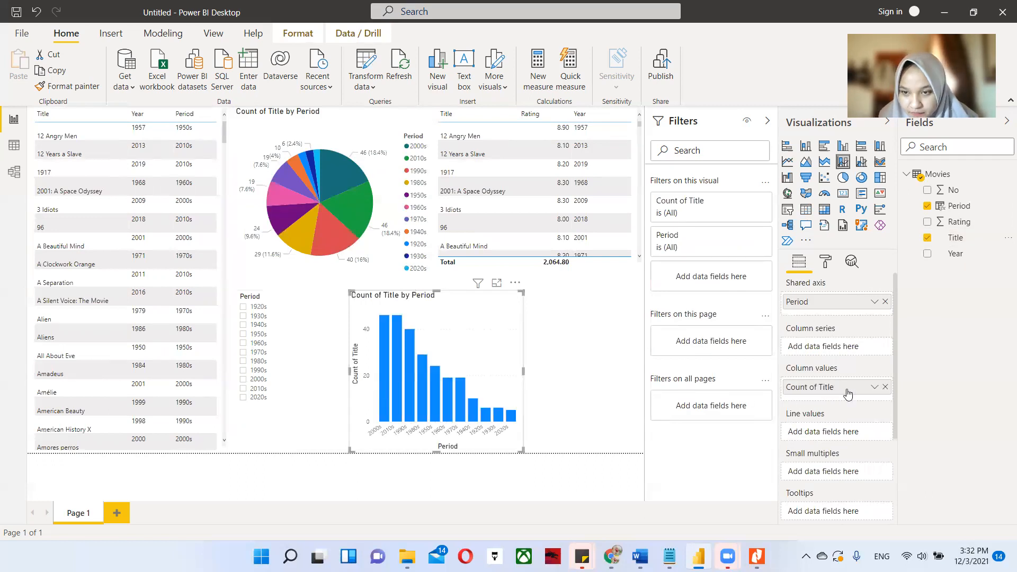
Try the count of Title as line values instead of column values, and delete the combination chart.
click(886, 388)
drag(952, 239, 839, 426)
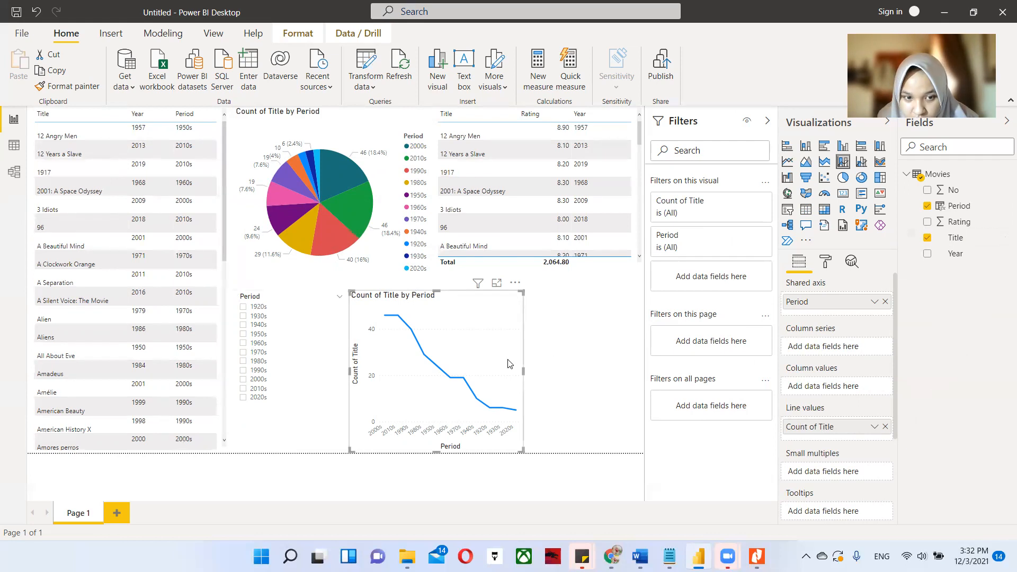
click(885, 426)
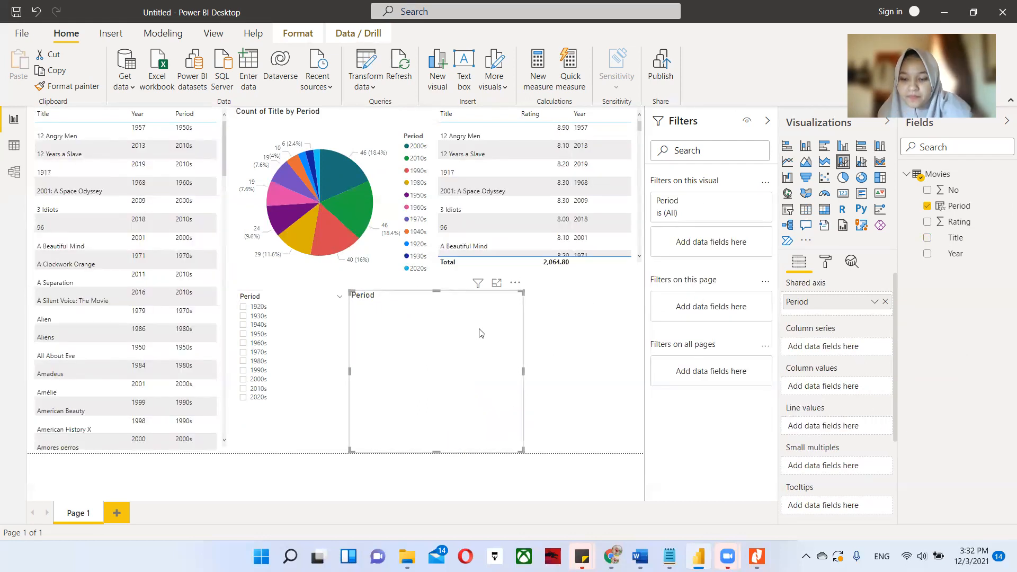
key(Delete)
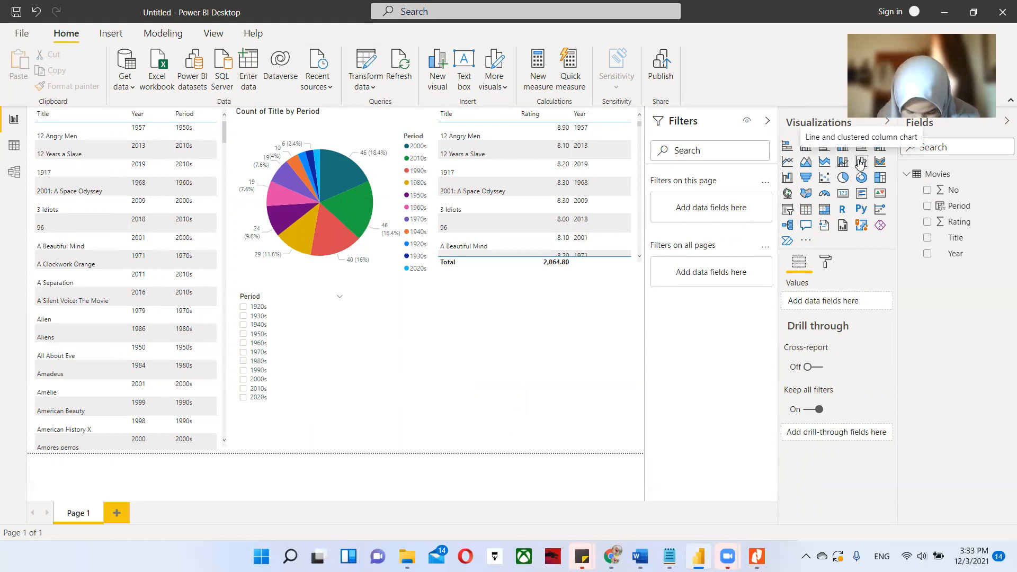
Add a line chart beside the slicer with Period as axis and count of Title as values, and widen it.
click(788, 163)
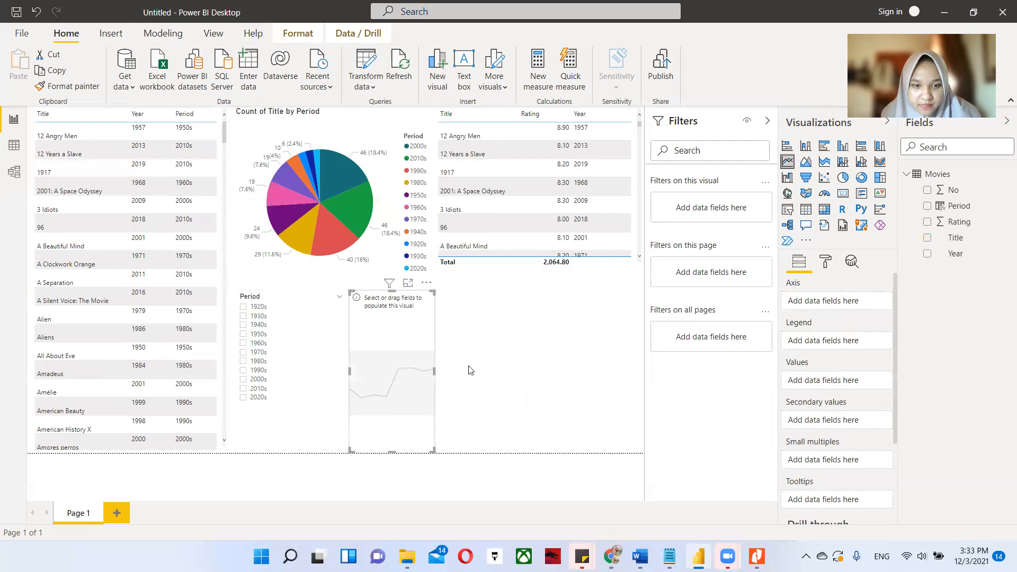
drag(958, 210, 829, 300)
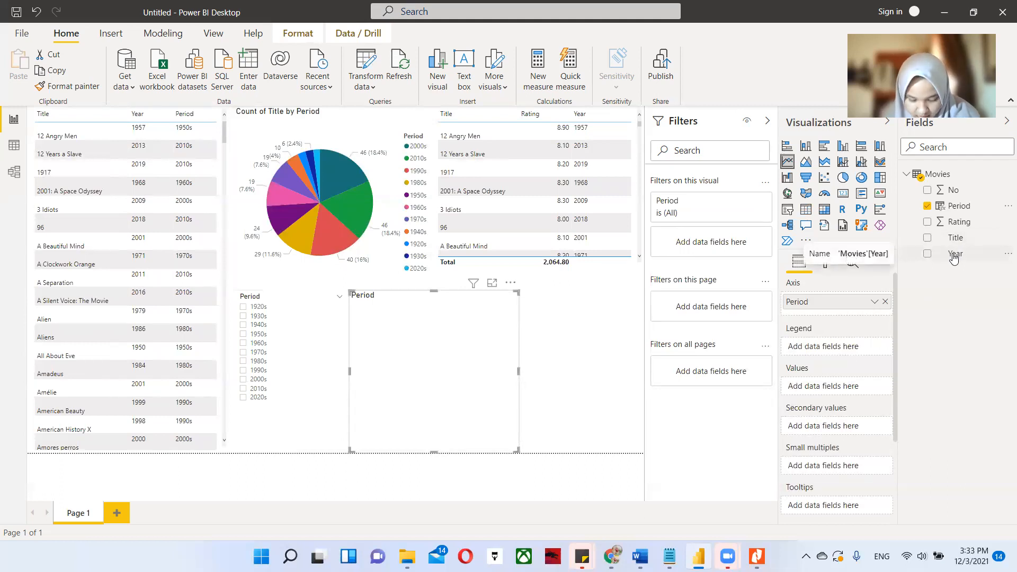
drag(956, 238, 837, 387)
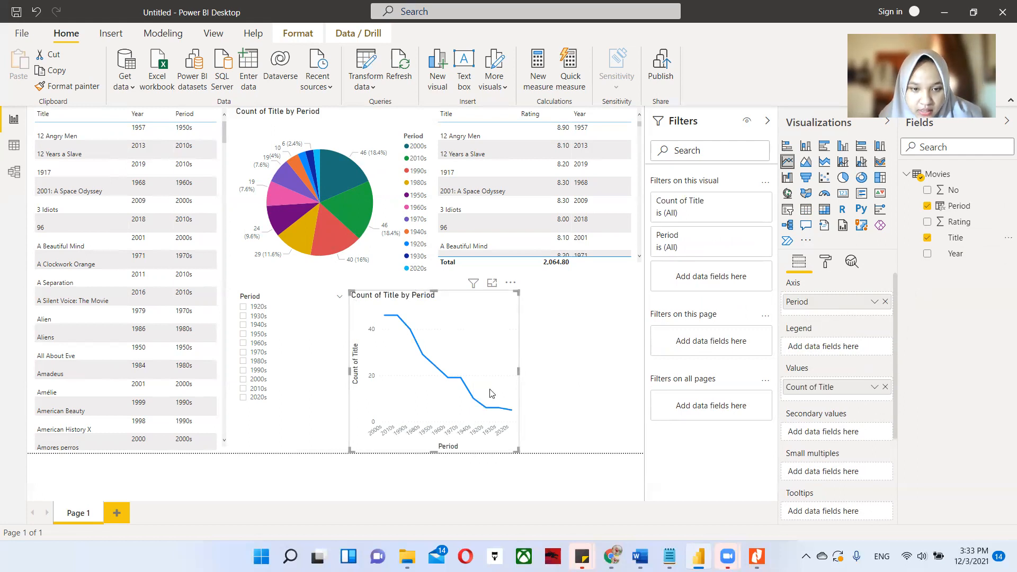
drag(517, 370, 586, 371)
click(613, 369)
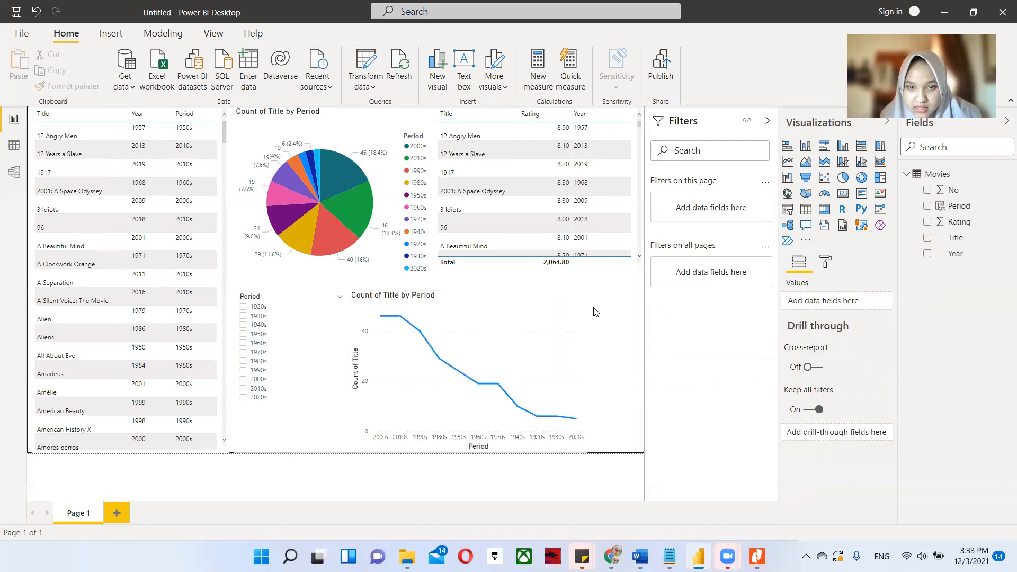
Set the line chart's stroke width to 8.
click(580, 323)
click(825, 261)
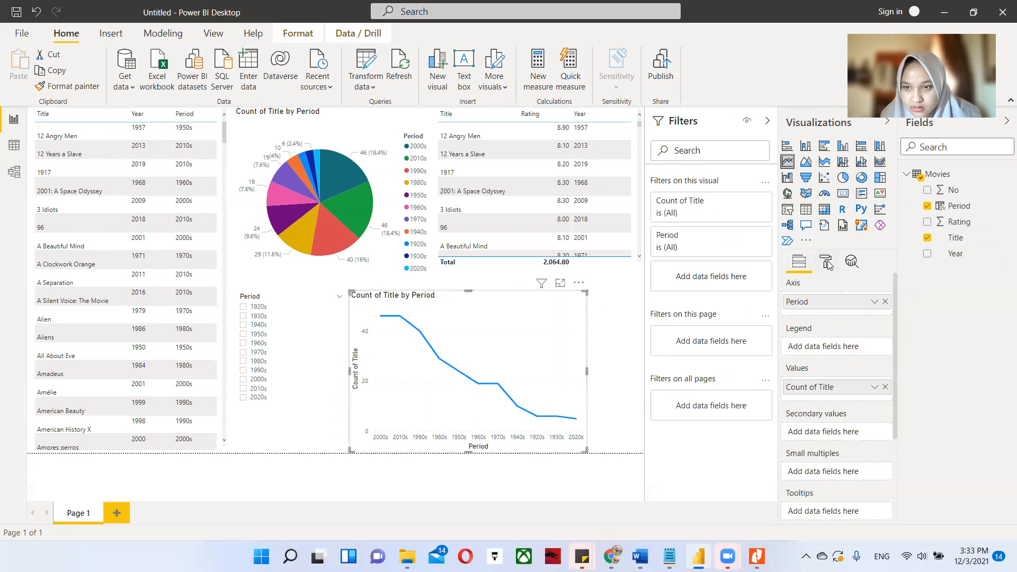
scroll(832, 384, down, 5)
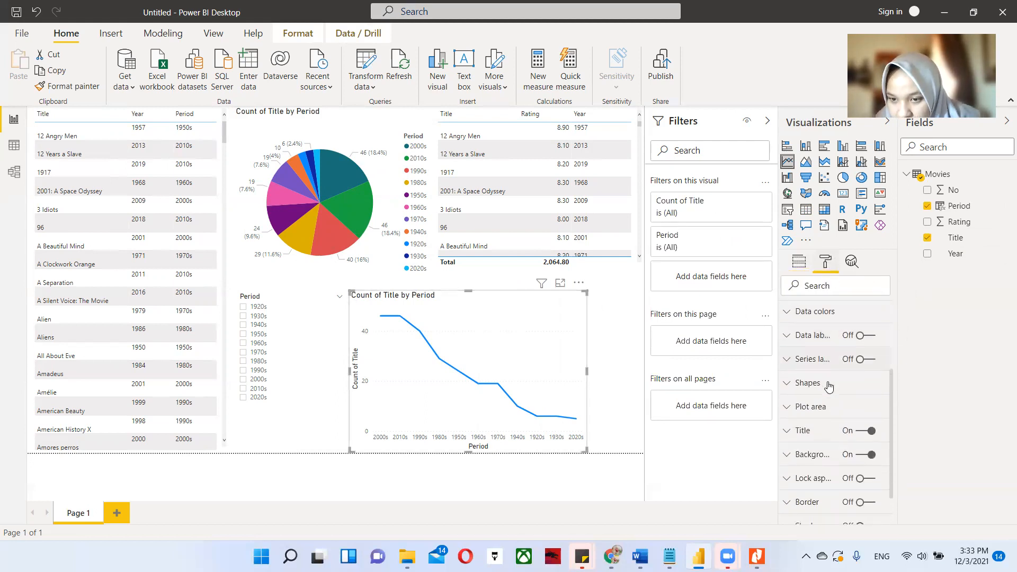
click(832, 377)
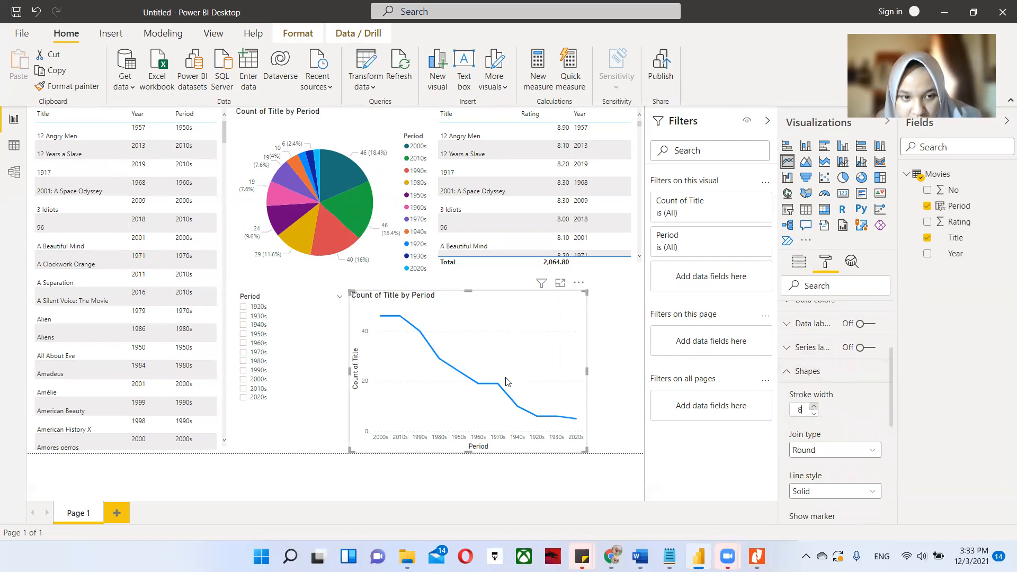
click(624, 345)
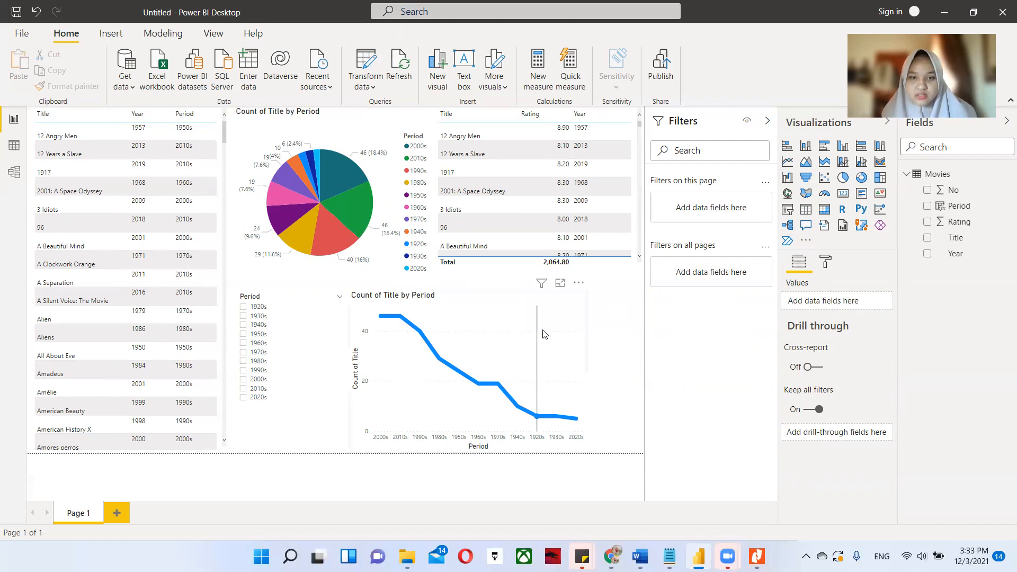
Convert the line chart into a line and clustered column chart with a single Period field on the shared axis.
click(562, 324)
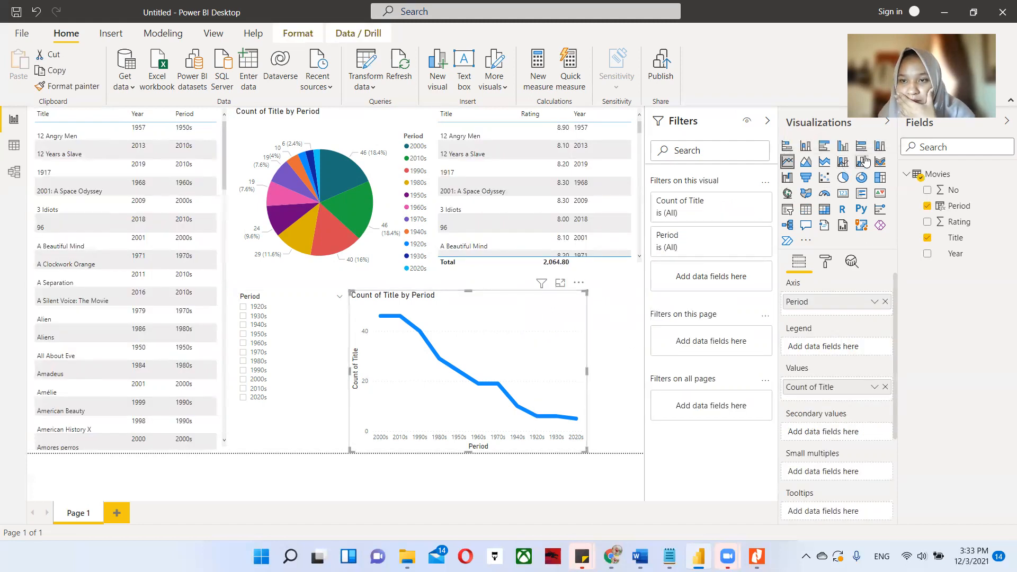
click(864, 160)
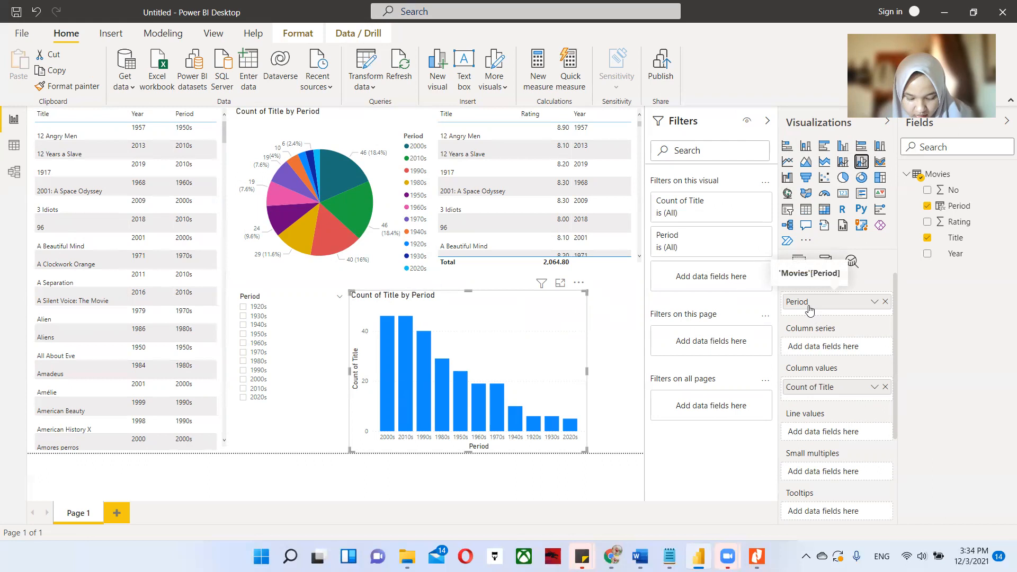
drag(955, 207, 845, 317)
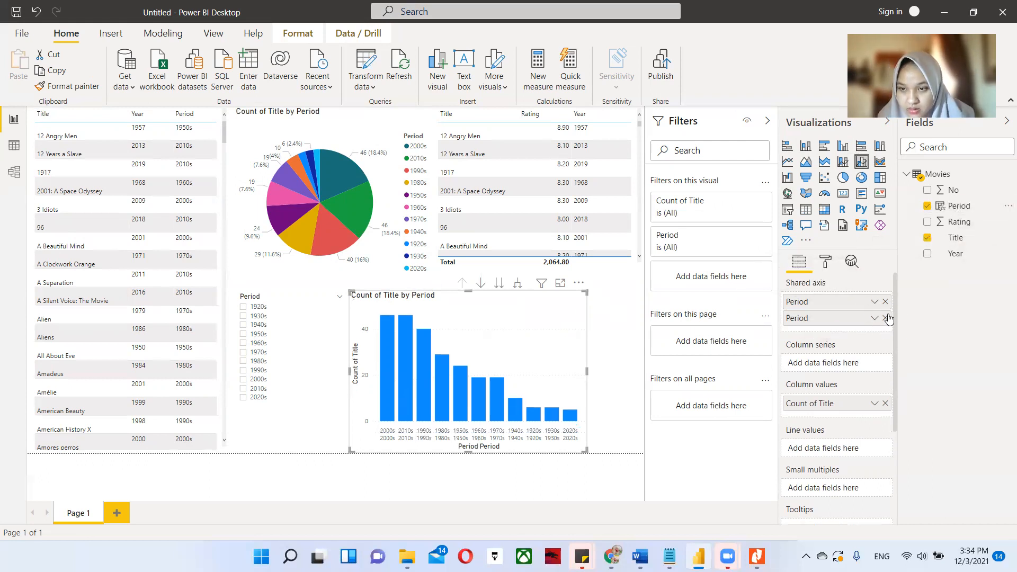
click(886, 318)
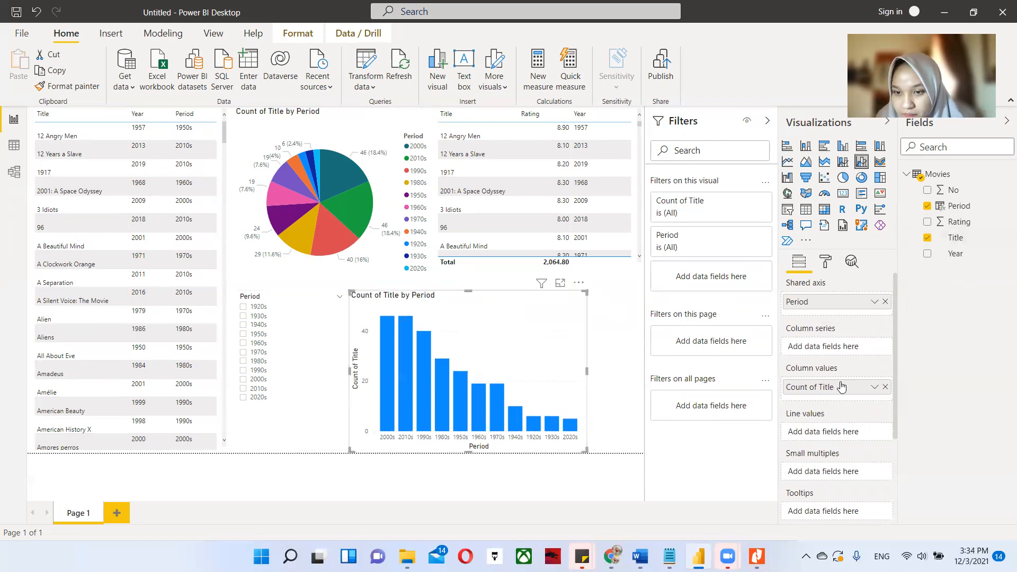
Clear the combination chart's column values and try Title and Rating in turn as its column series.
click(885, 387)
drag(948, 238, 825, 348)
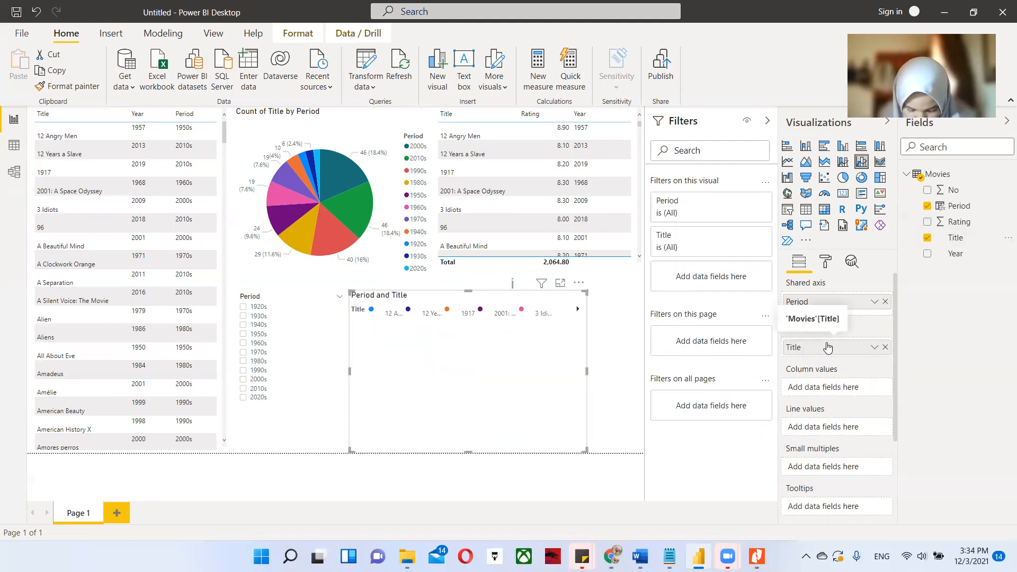
drag(958, 222, 848, 386)
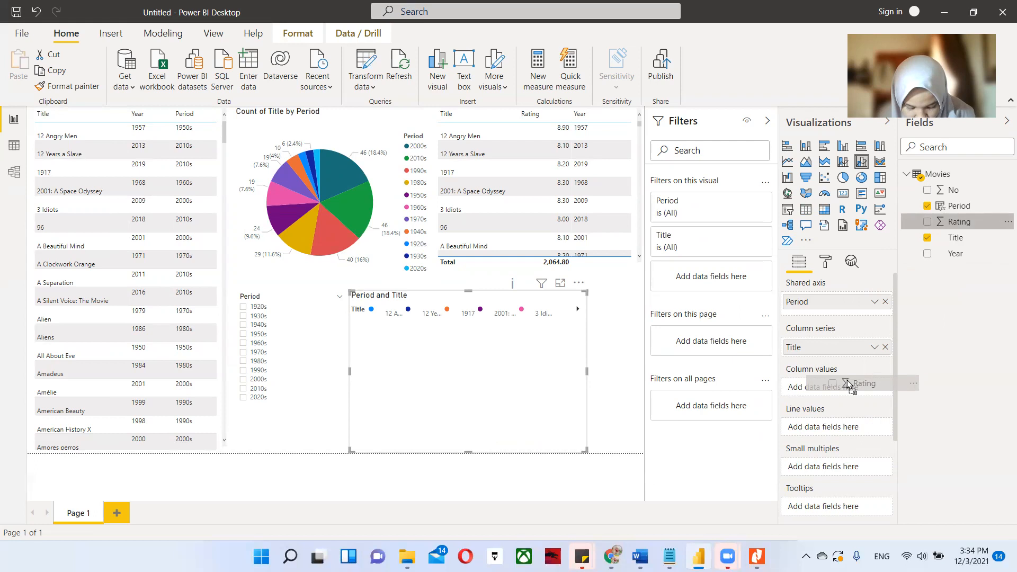
drag(847, 383, 840, 433)
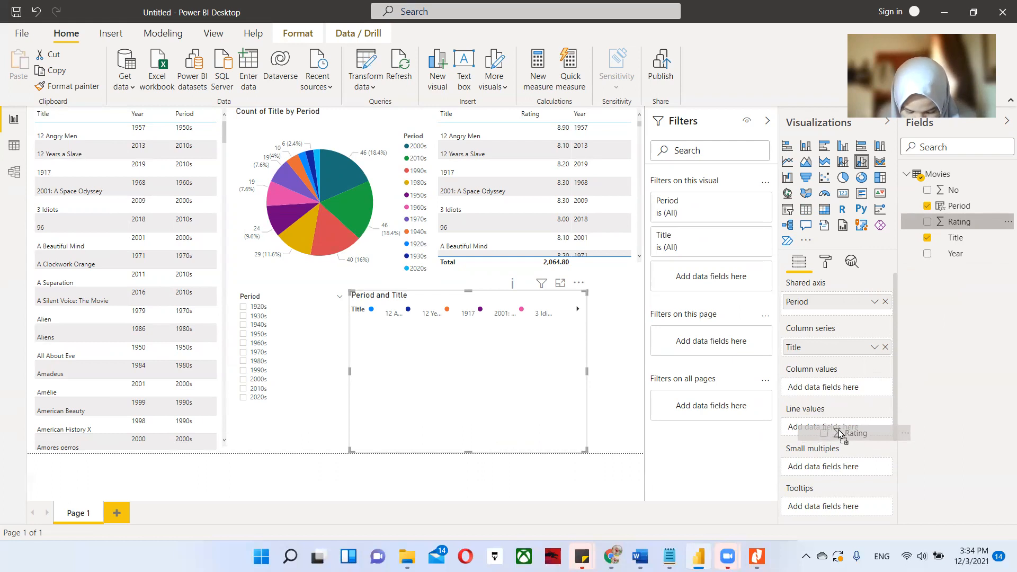
drag(838, 430, 1005, 226)
click(1005, 226)
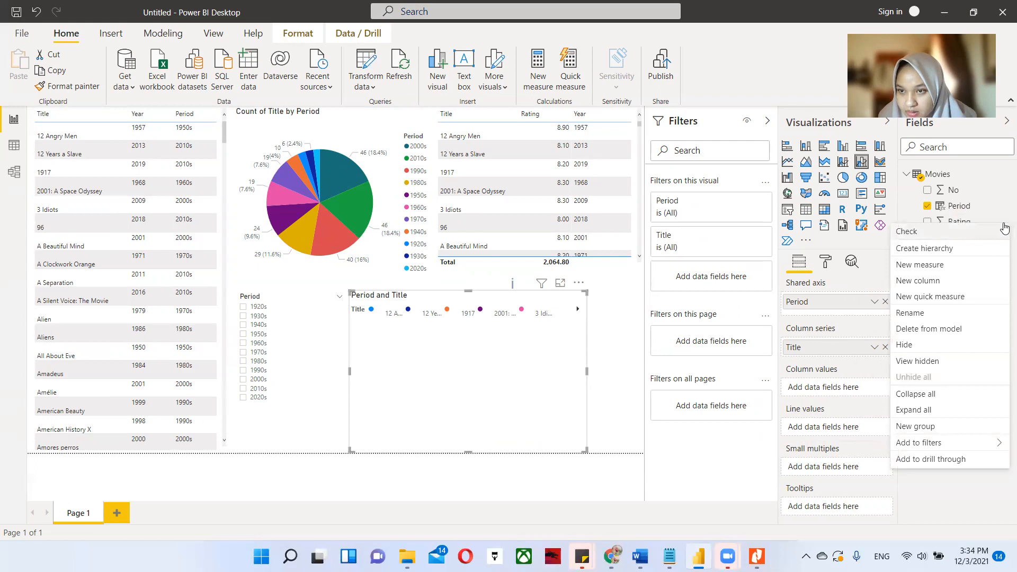
click(958, 479)
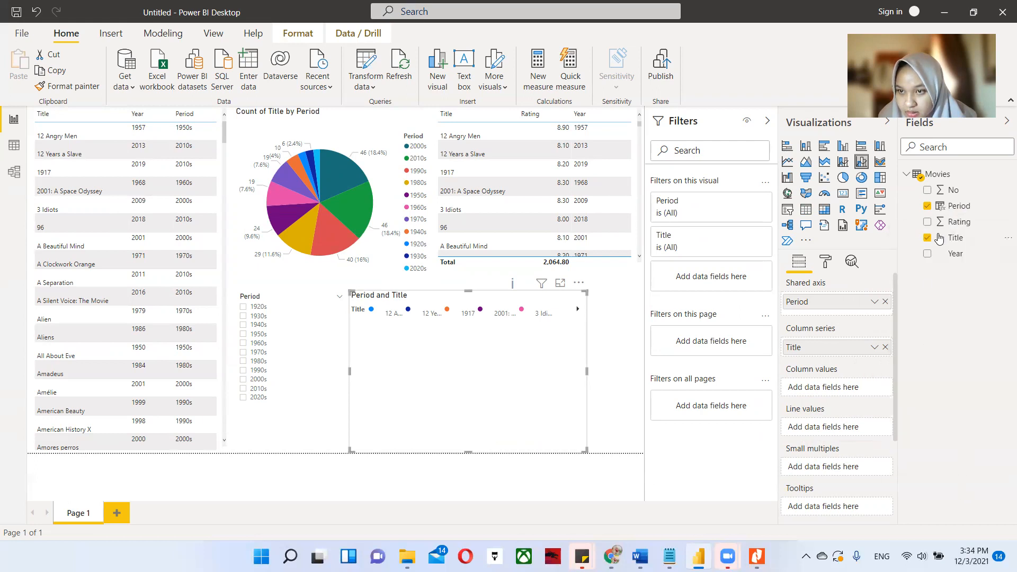
drag(949, 223, 837, 354)
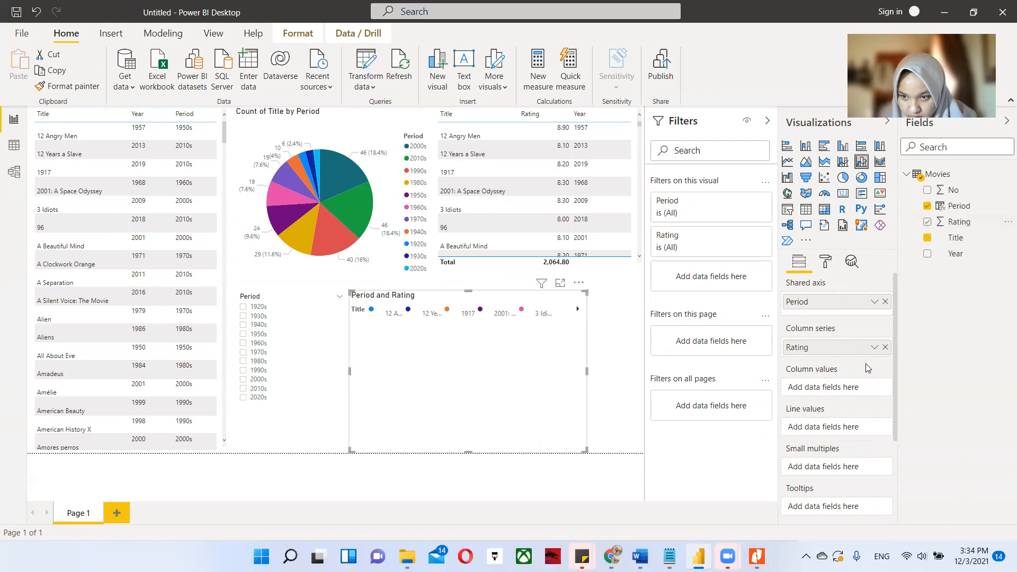
click(885, 348)
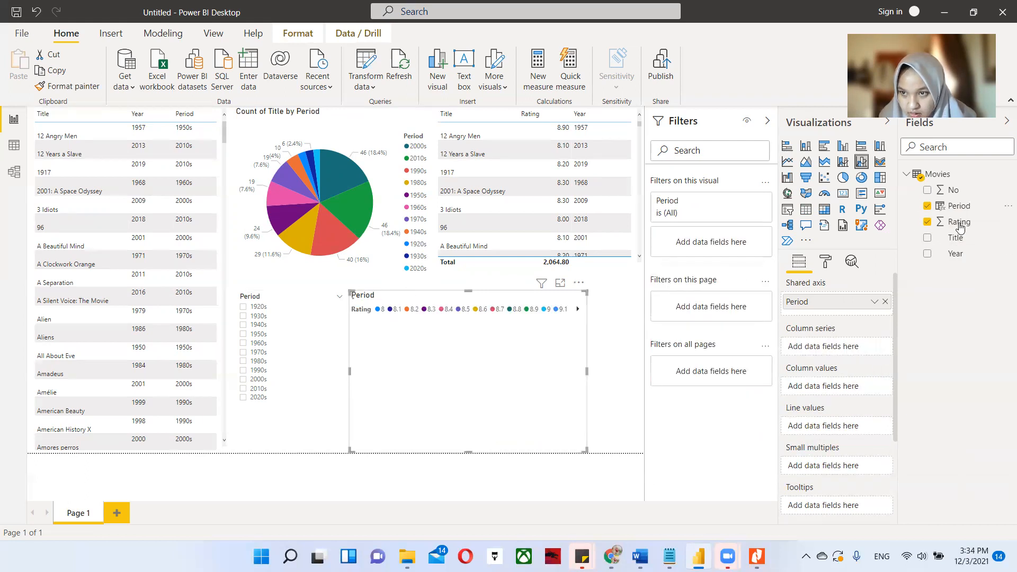
Try Title as column series with average of Rating as line values, and remove the Rating line.
drag(955, 244, 834, 349)
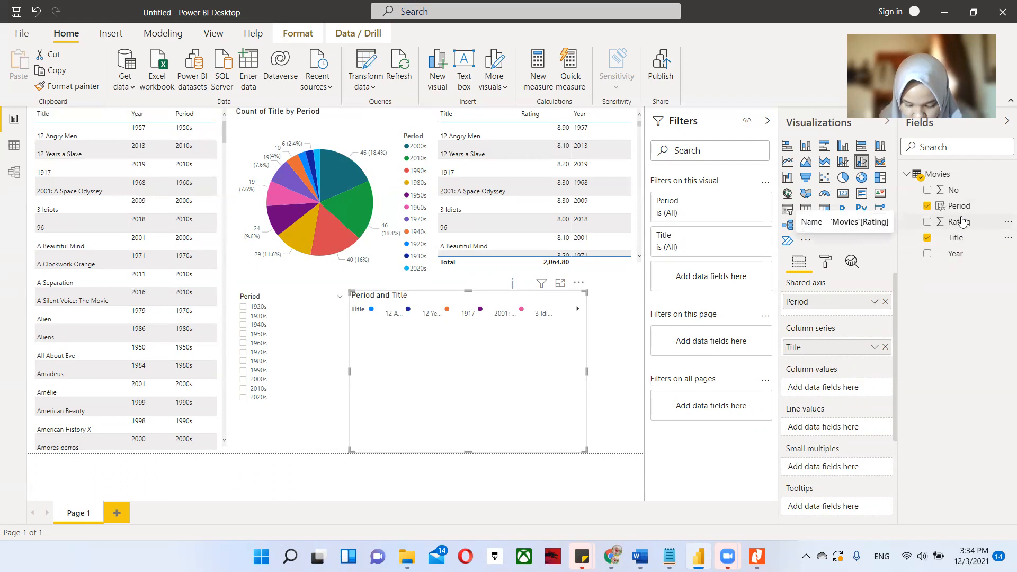
drag(963, 221, 837, 428)
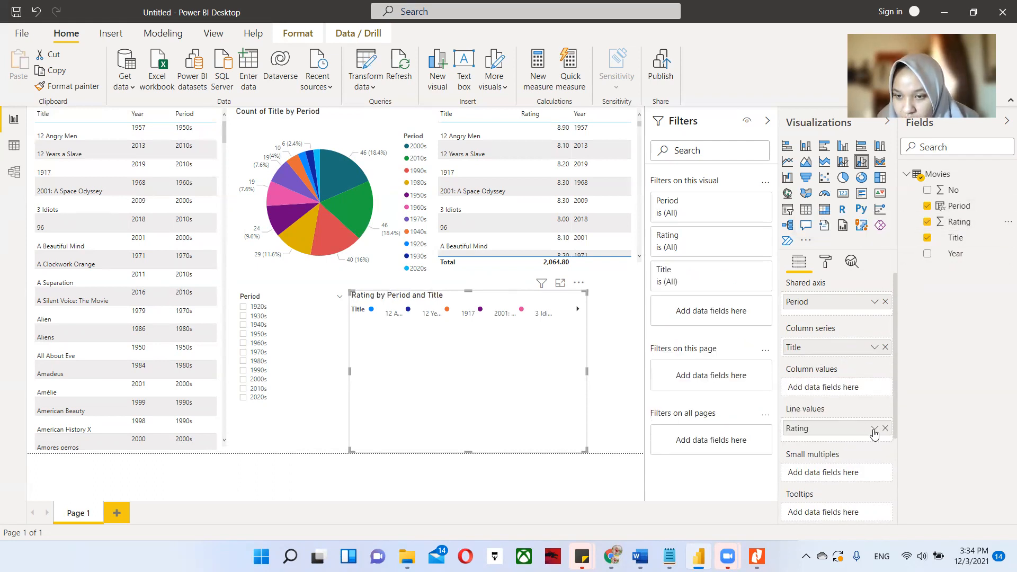
click(874, 429)
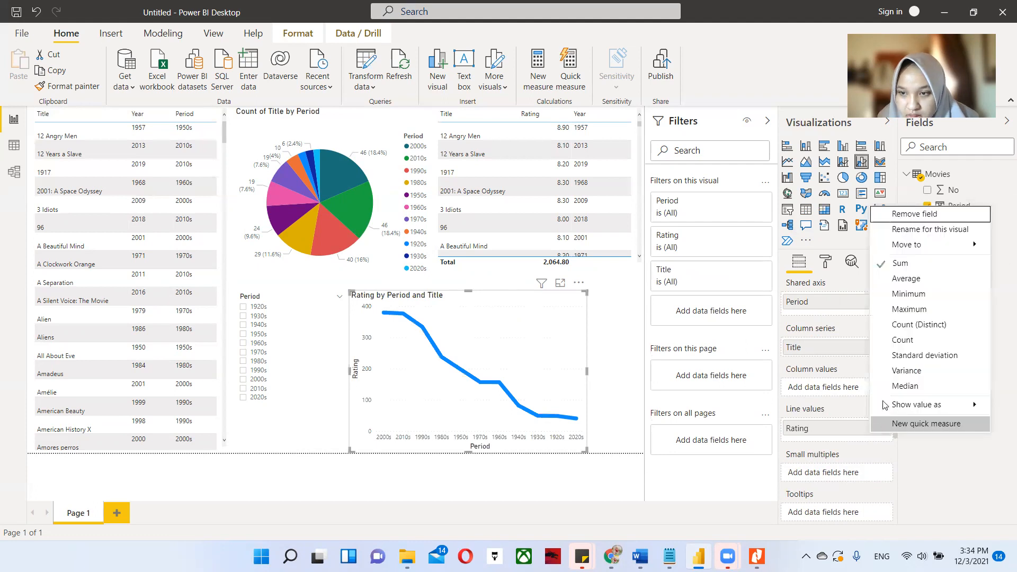
click(923, 278)
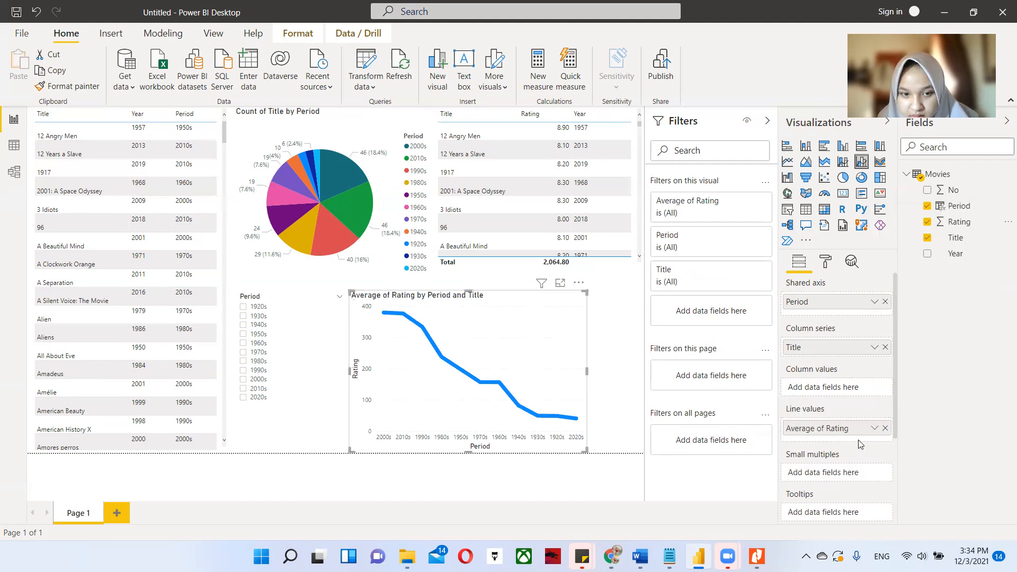
click(885, 428)
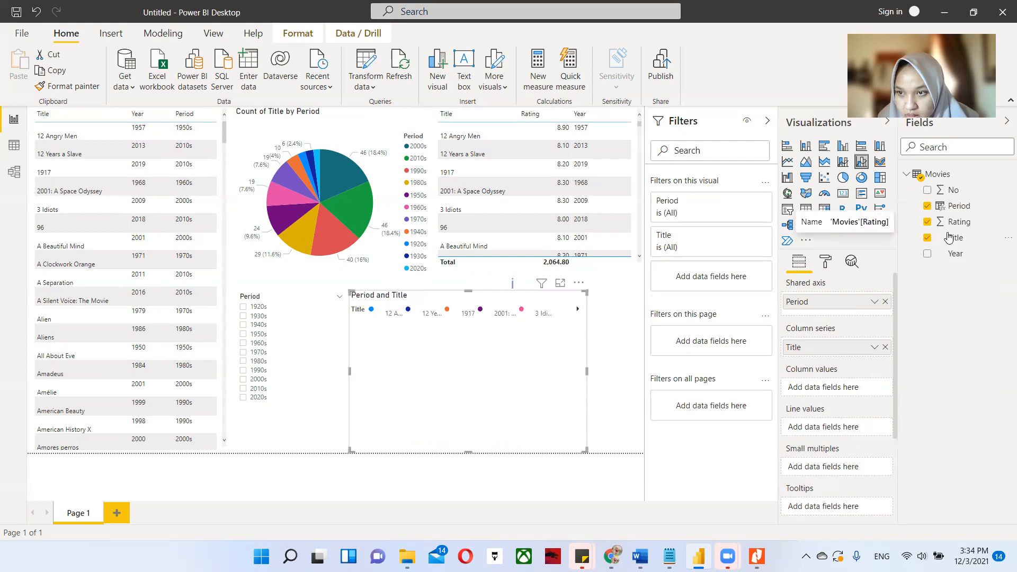
Try Rating as column values of the combination chart, and clear both the Title series and the Rating values.
drag(948, 222, 860, 395)
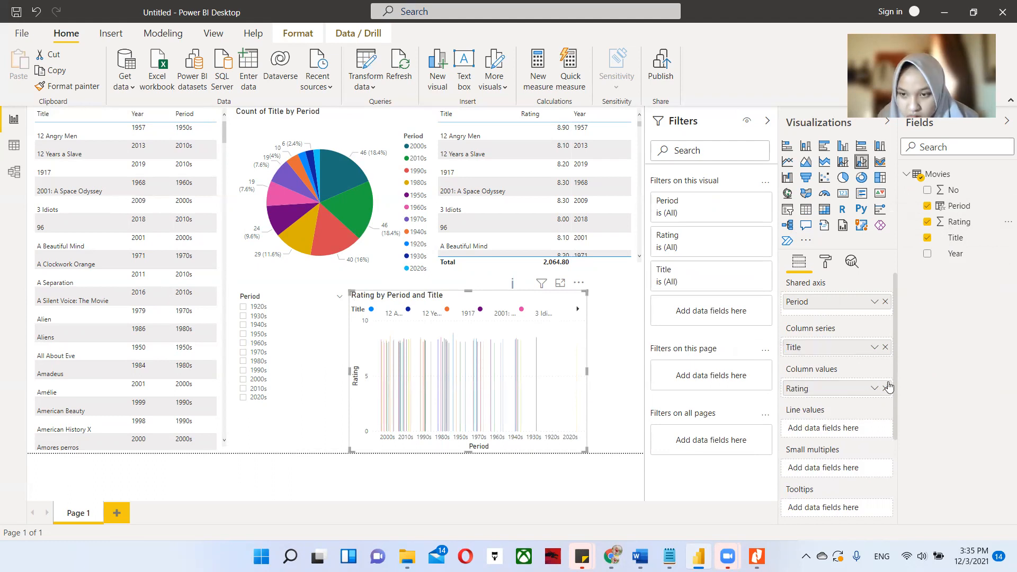
click(885, 347)
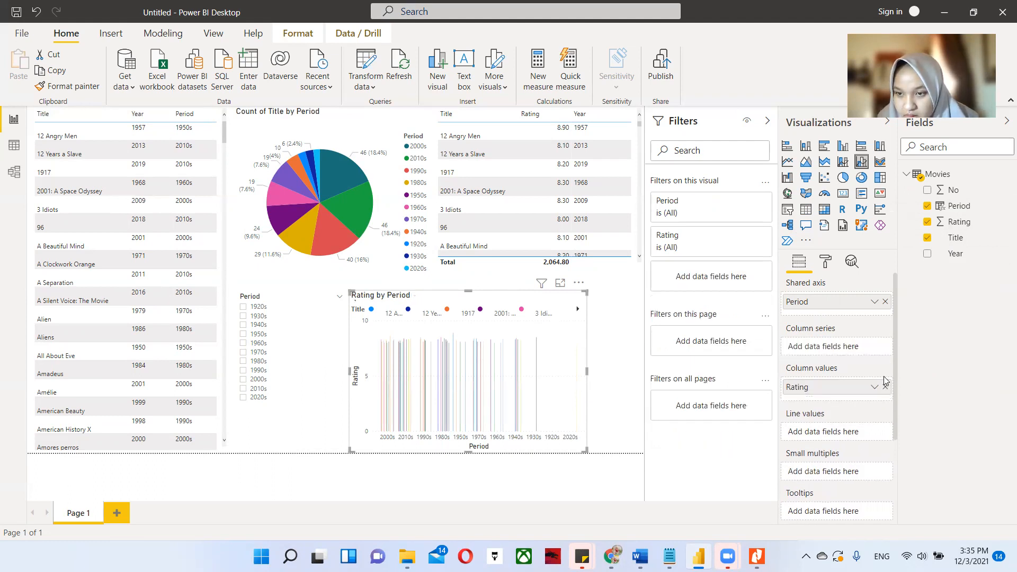
click(884, 386)
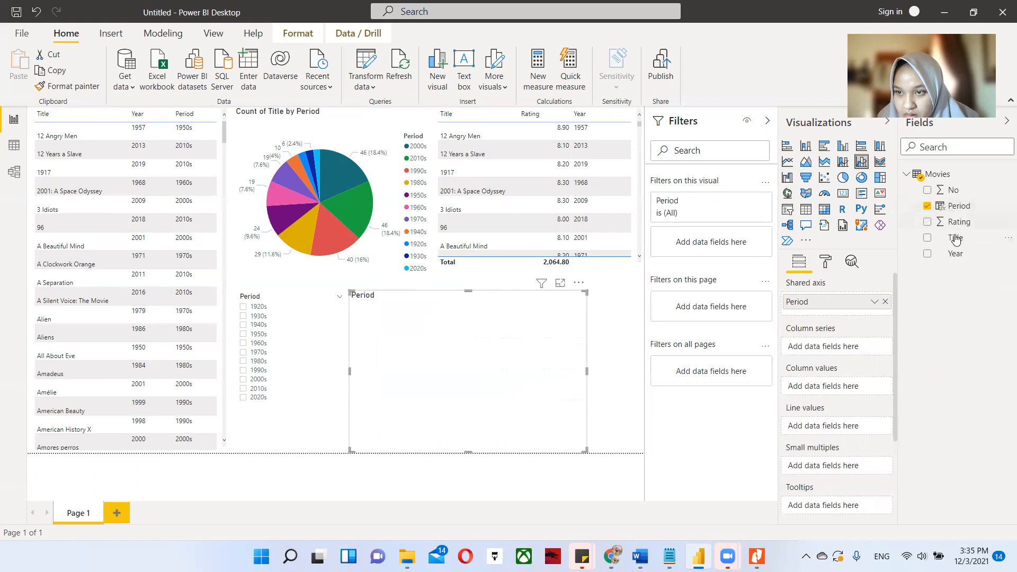
Give the combination chart the count of Title as column values and the average of Rating as line values.
drag(955, 240, 850, 388)
drag(954, 222, 830, 438)
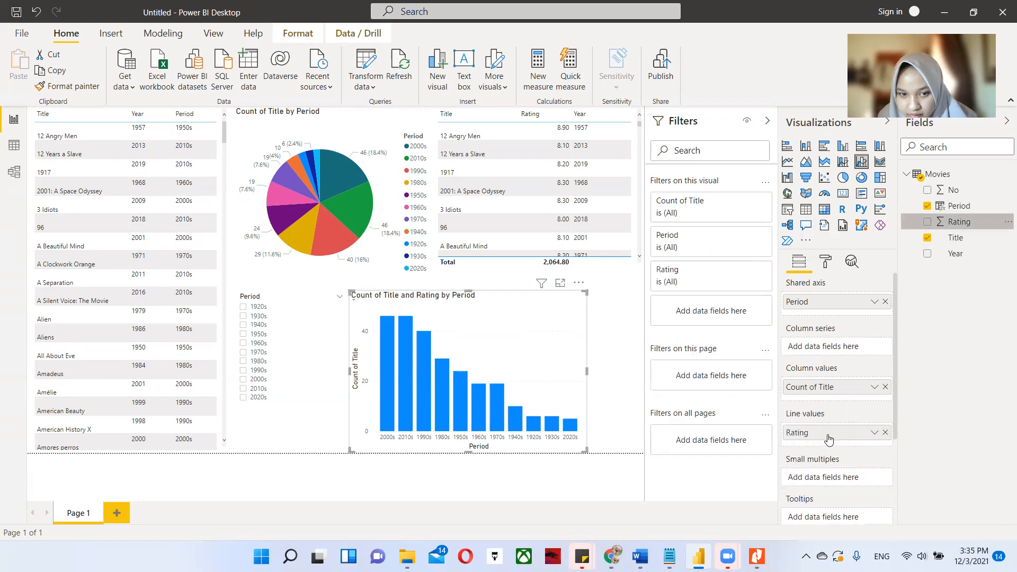
click(875, 433)
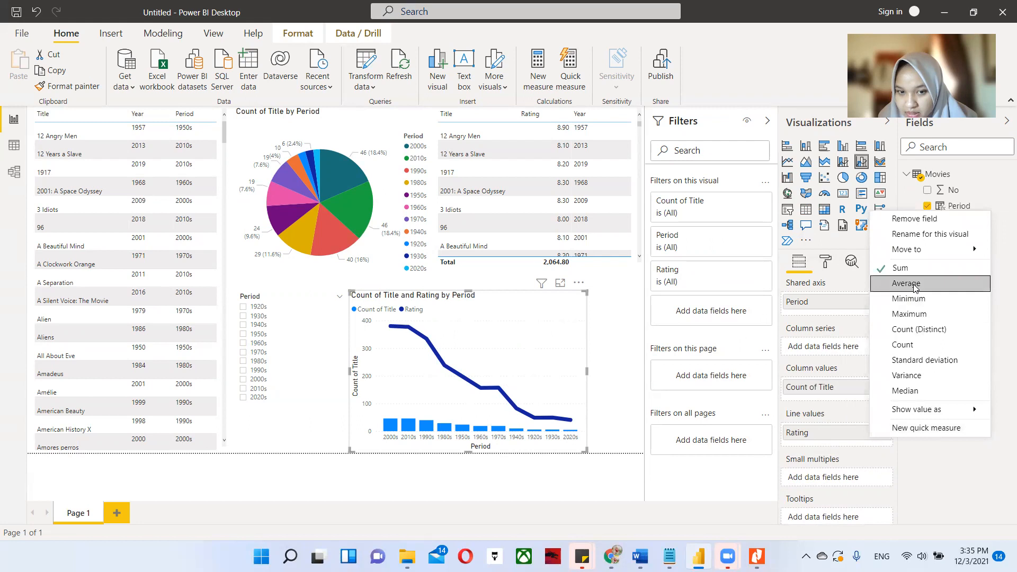
click(907, 283)
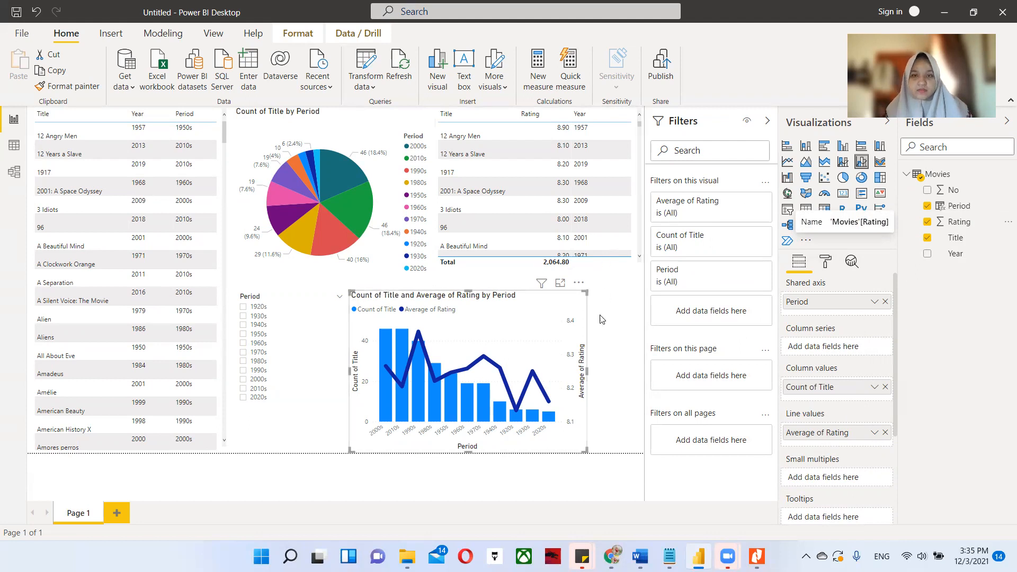
click(626, 385)
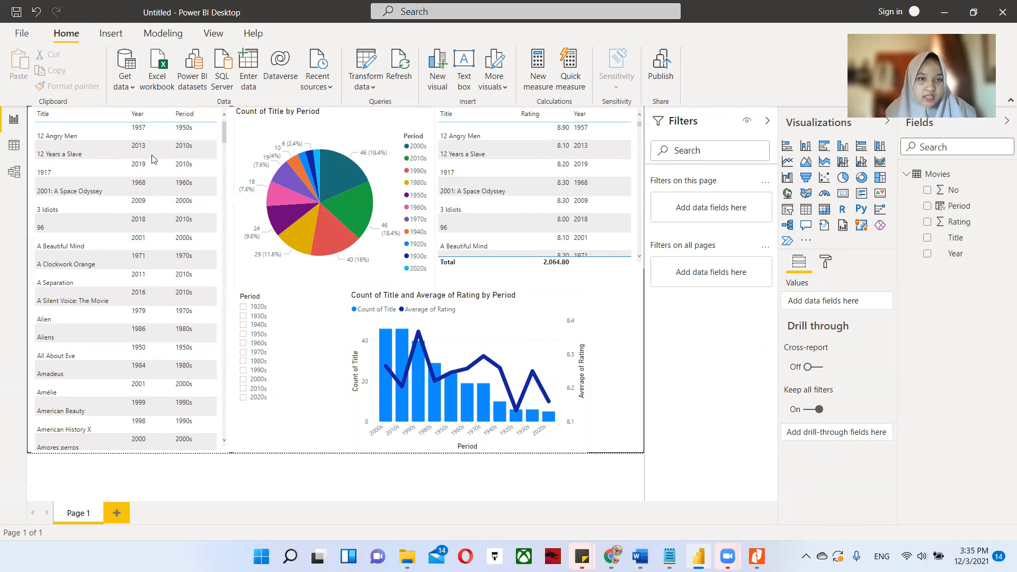
Save the report as Jobsheet 14_Praktikum in the Pertemuan 15 folder, in Power BI file format.
click(16, 33)
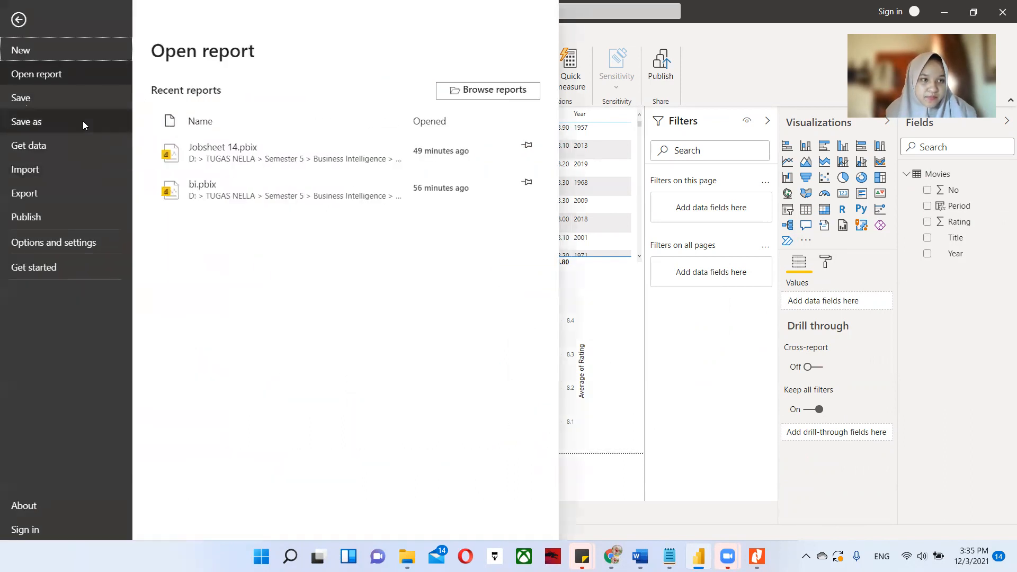
key(Escape)
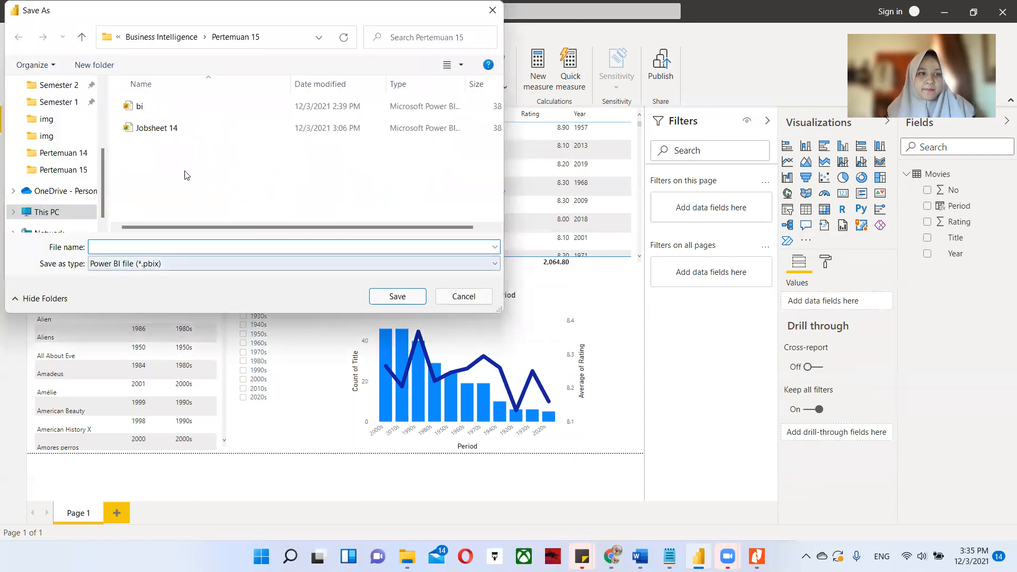
click(181, 128)
click(166, 247)
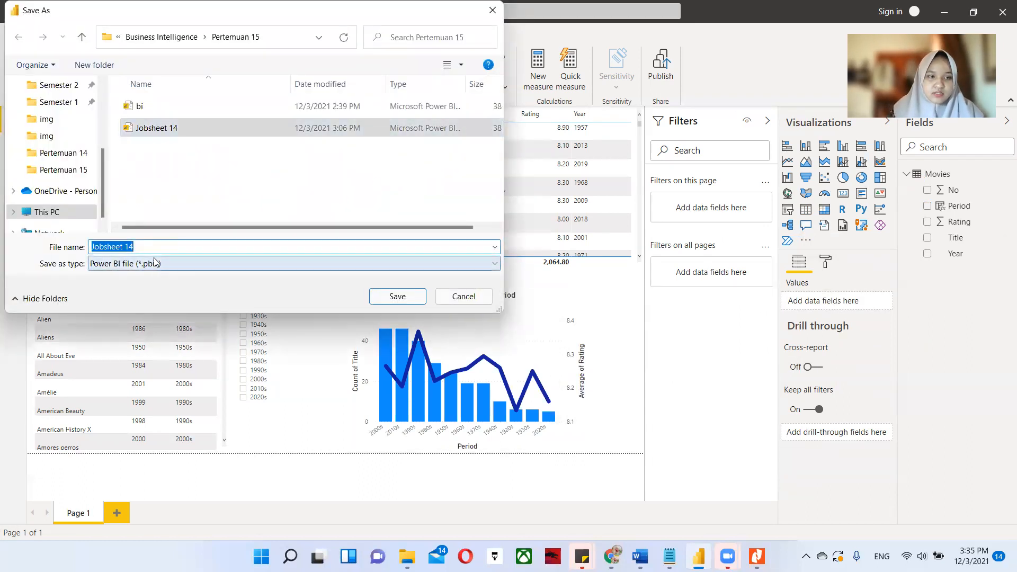
click(155, 248)
text(_P)
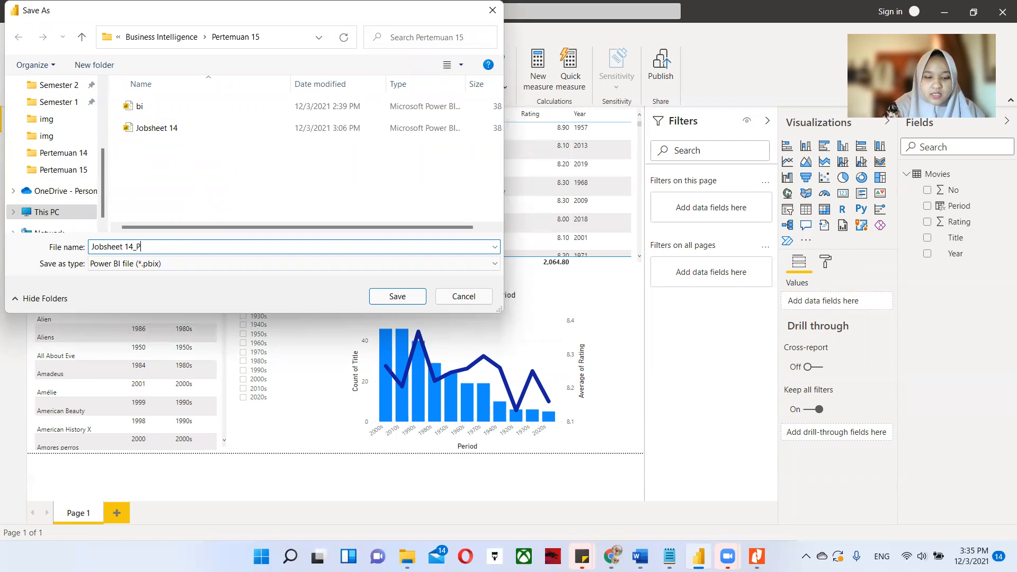
text(raktikum)
key(Return)
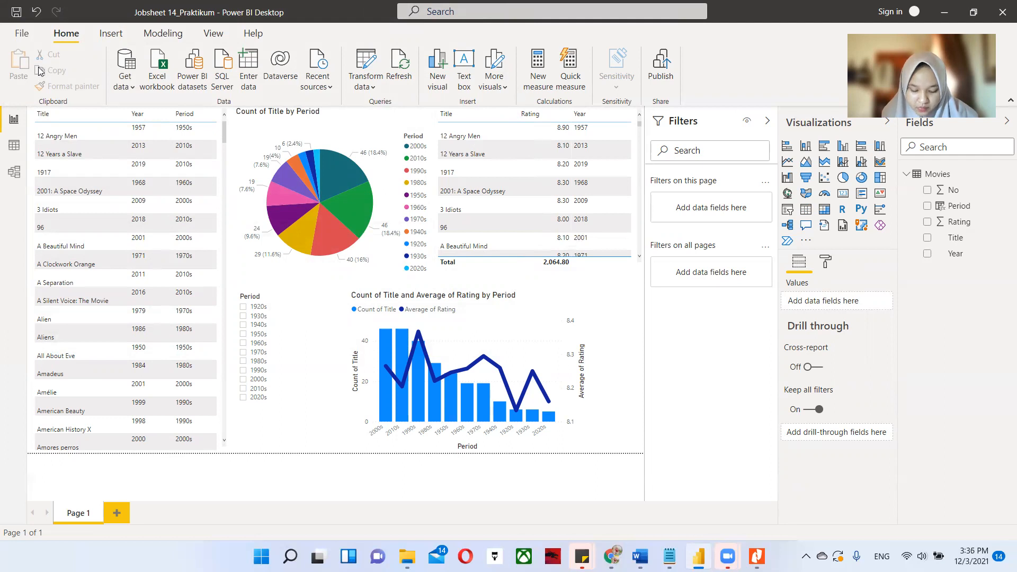
Start publishing the report to Power BI and save the pending changes.
click(21, 33)
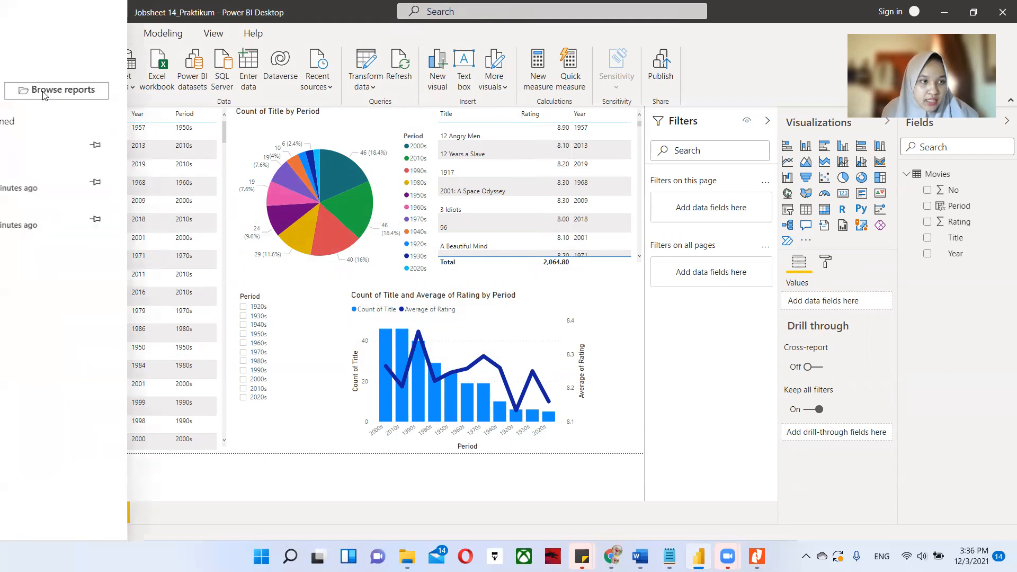
click(84, 218)
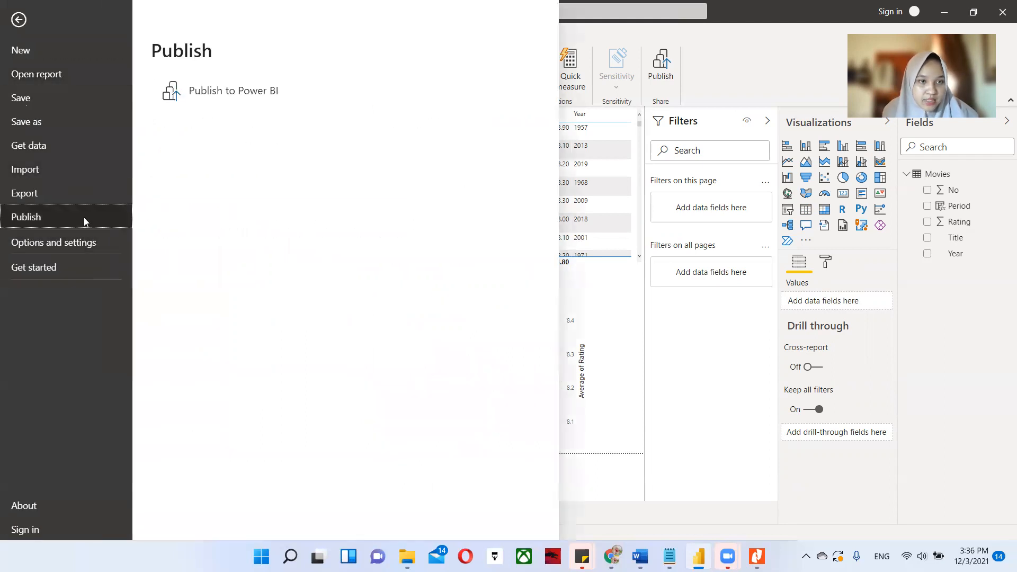
click(236, 91)
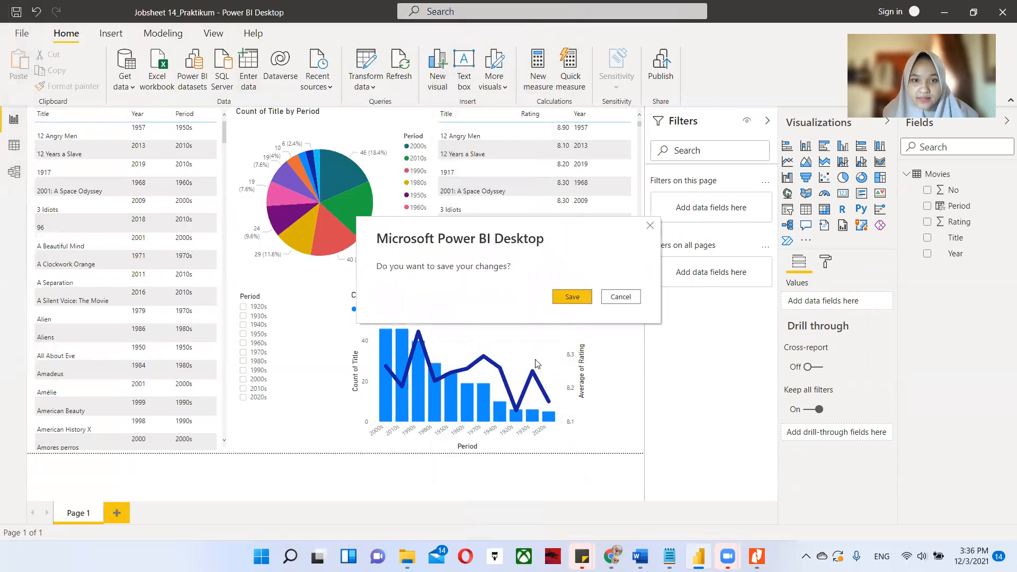
click(573, 299)
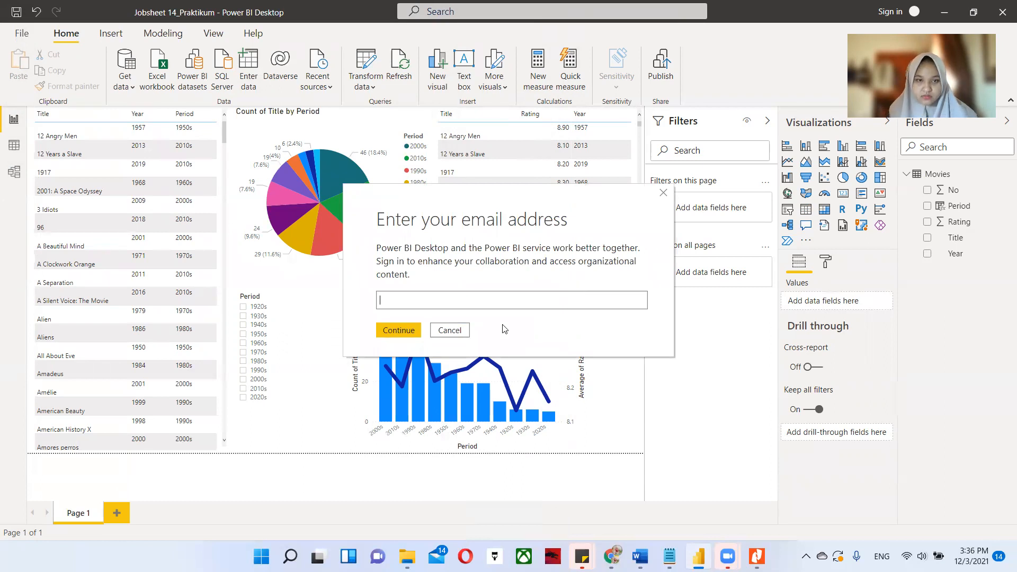
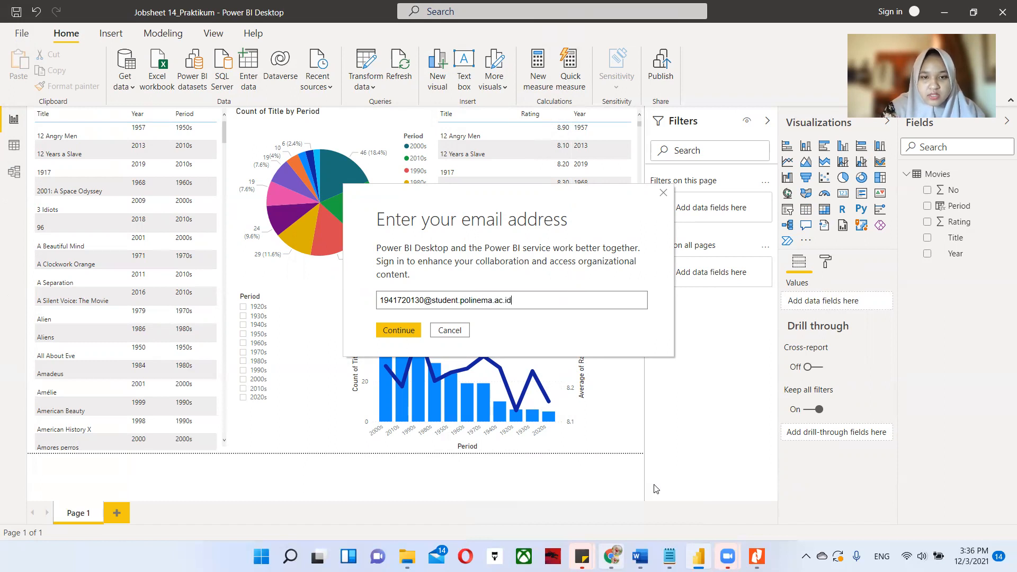
Enter the student account's email address for the Power BI sign-in and continue.
key(Return)
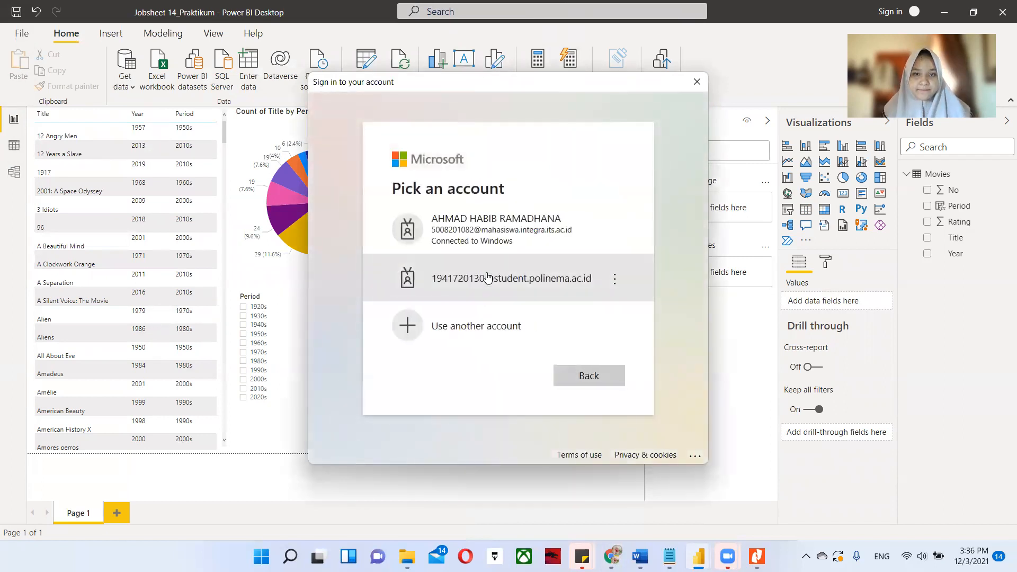
Pick the student account and enter its account password to sign in to Power BI.
click(487, 278)
text(••••••••••••)
key(Return)
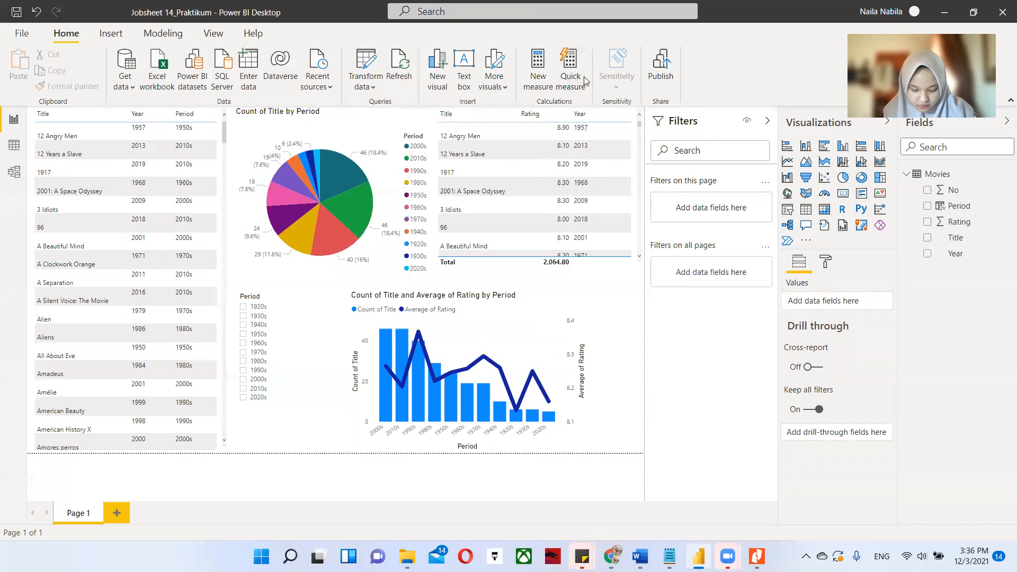
Publish the report to My workspace in Power BI.
click(660, 66)
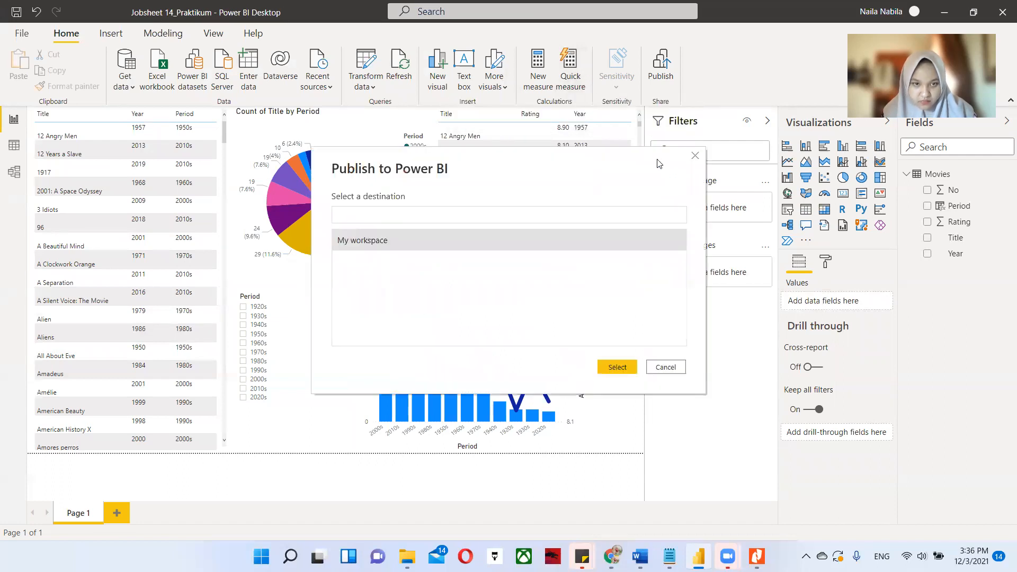
click(391, 240)
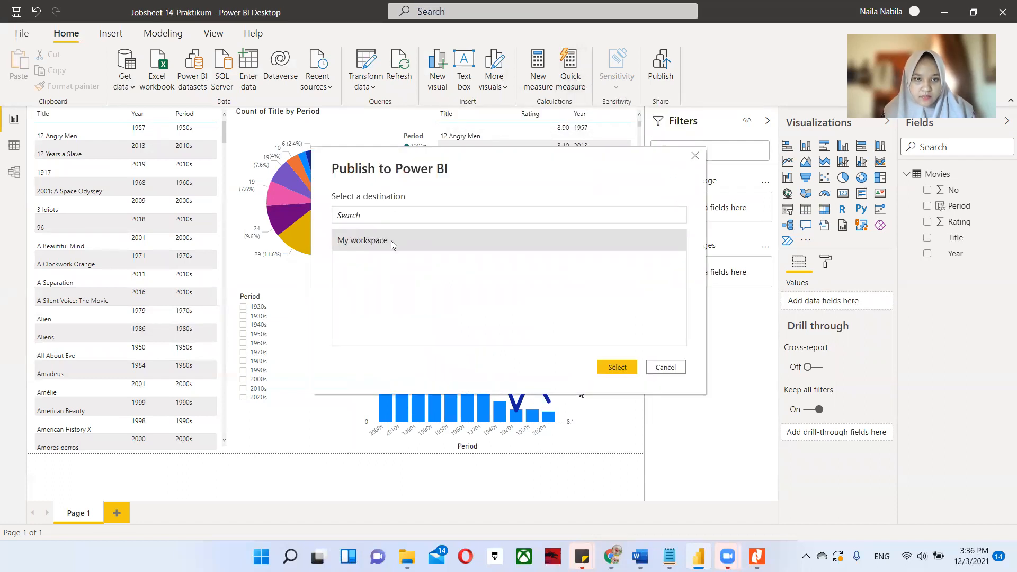
click(604, 368)
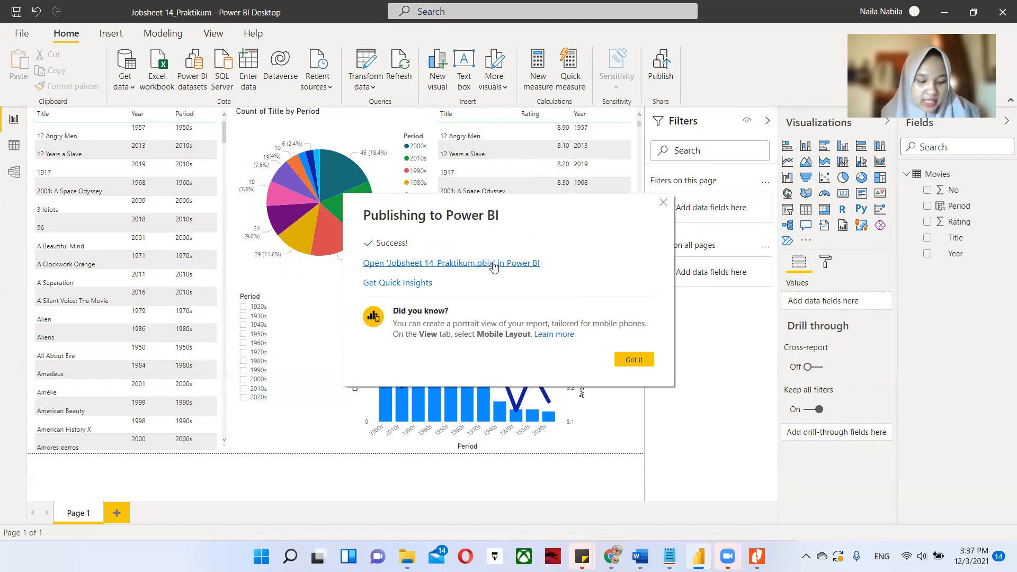
Open the published Jobsheet 14_Praktikum report in the browser, signing in with the student account and its account password.
click(494, 263)
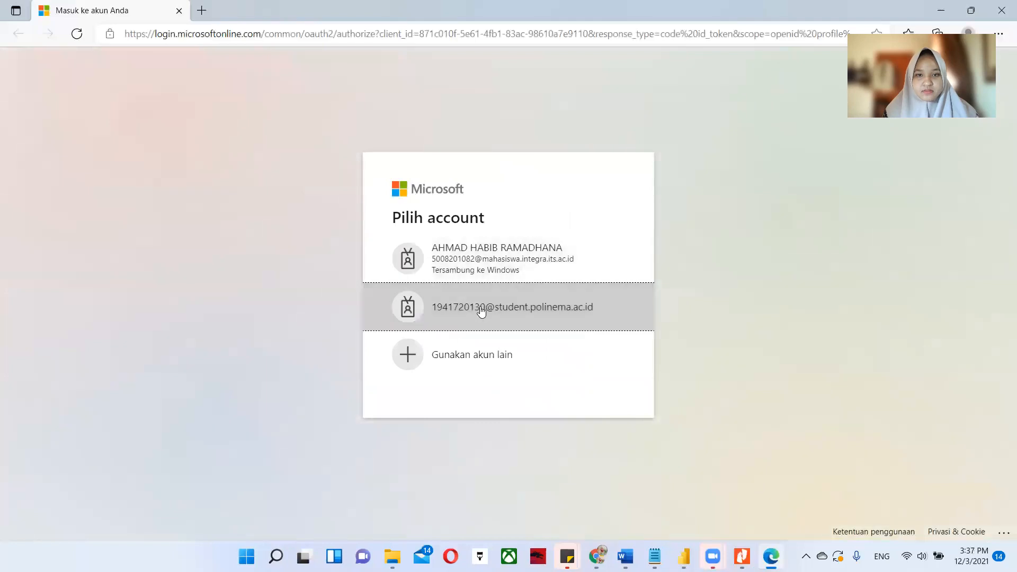
click(503, 311)
text(••••••••••)
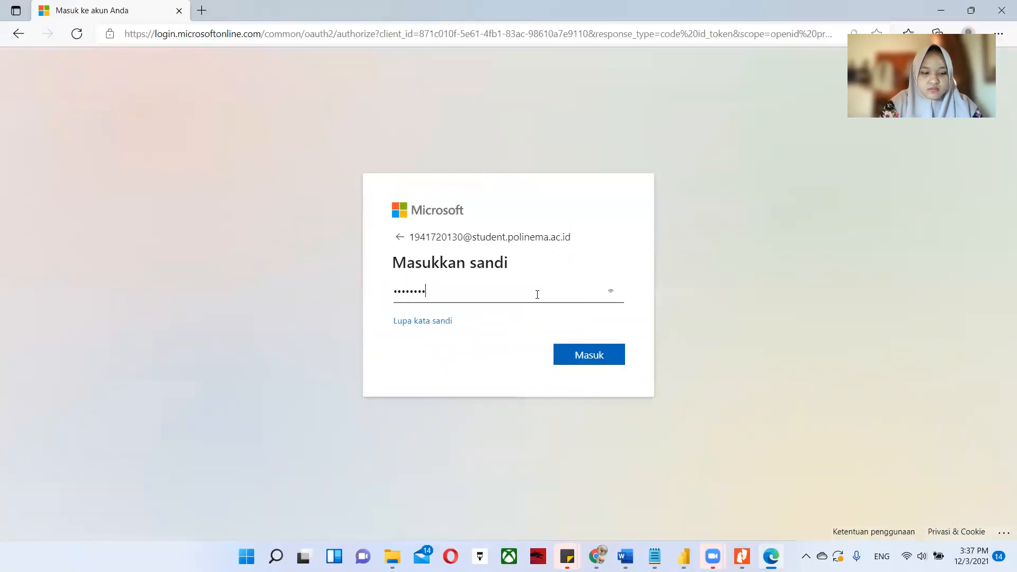
key(Return)
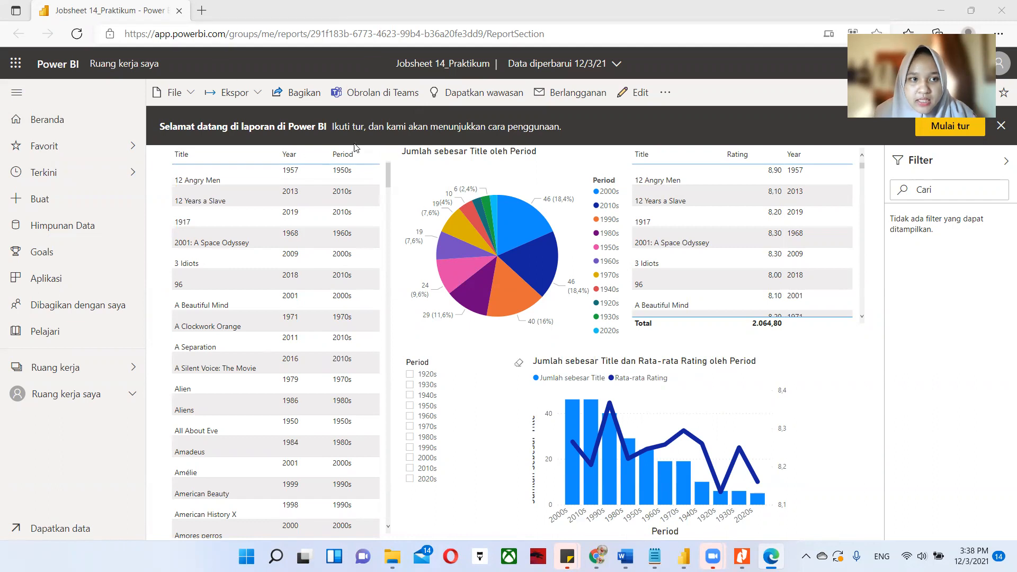
Reopen the published report from Power BI Desktop and close the earlier browser tab showing the same report.
key(alt+Tab)
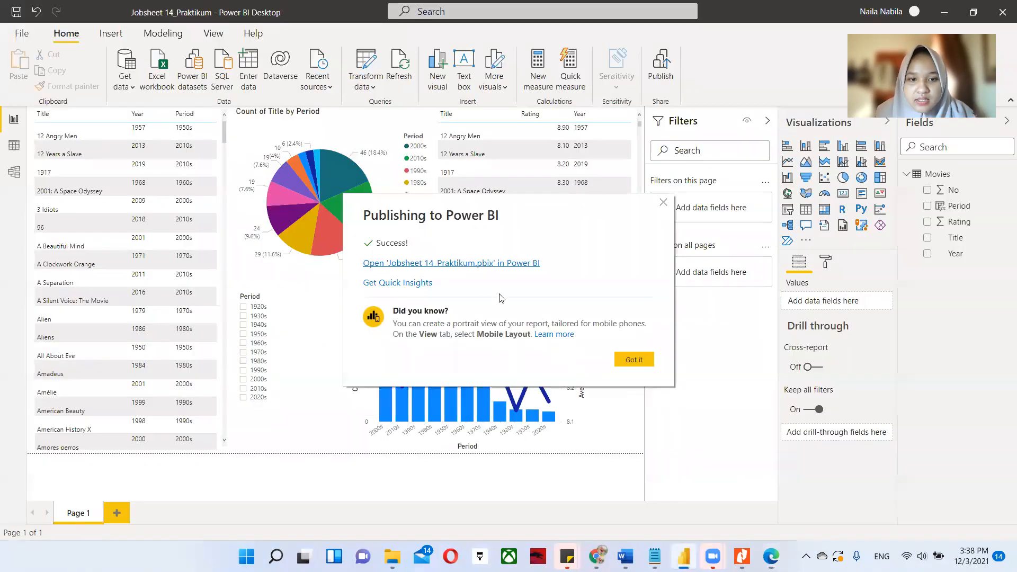
click(475, 262)
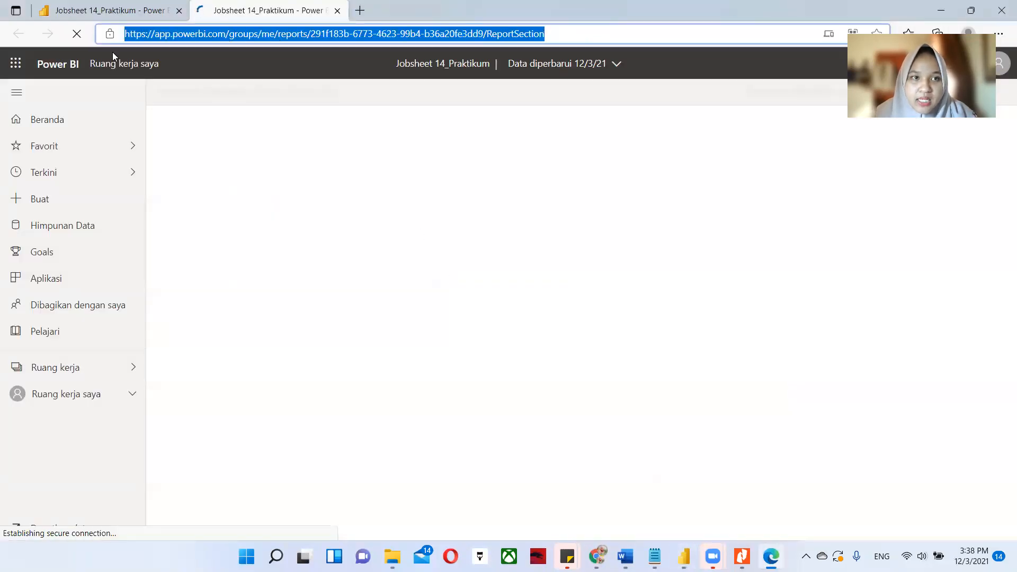
click(179, 11)
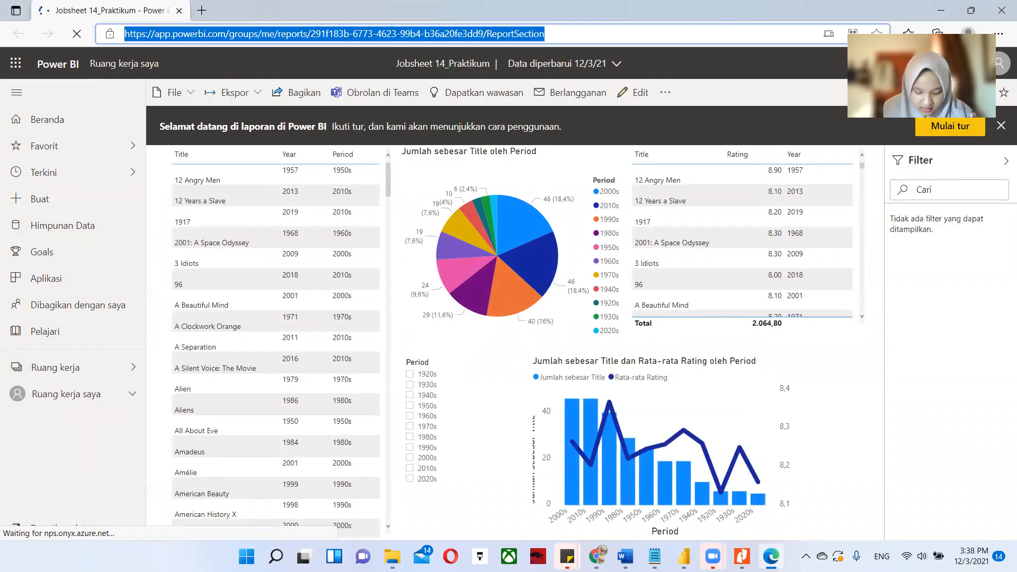
Try to publish the embedded report to the web for public access.
mouse_move(567, 557)
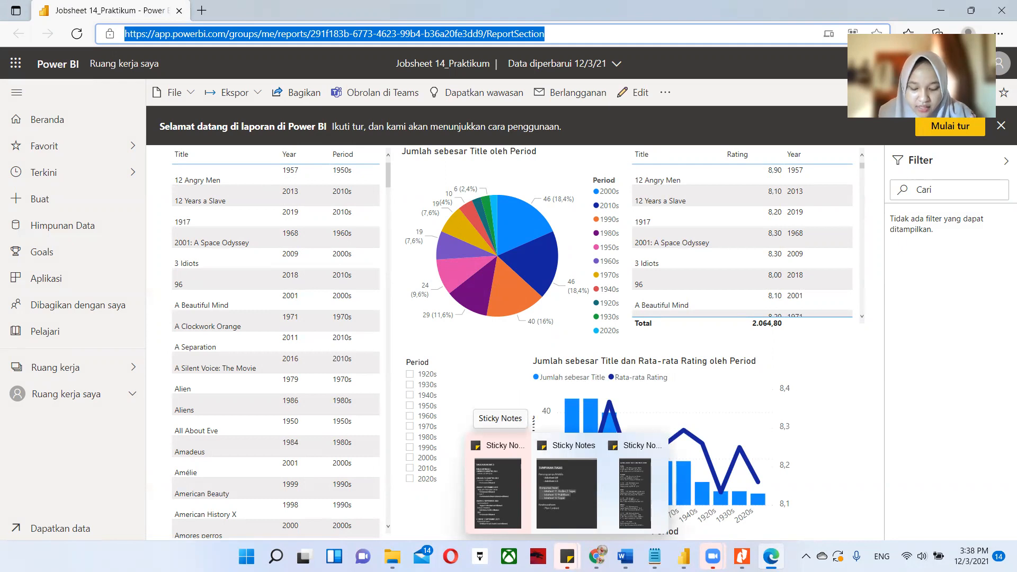
click(192, 92)
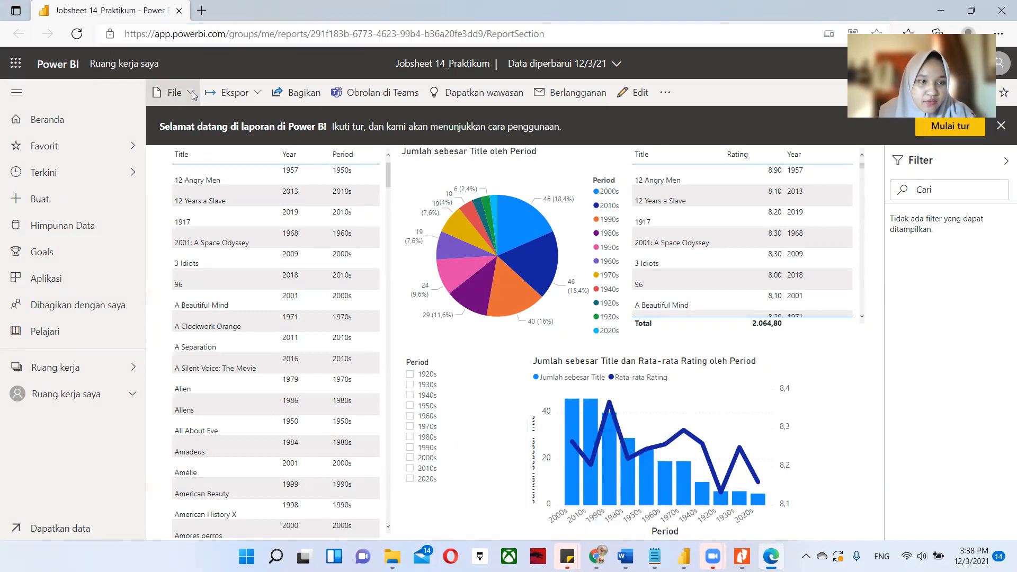
mouse_move(220, 216)
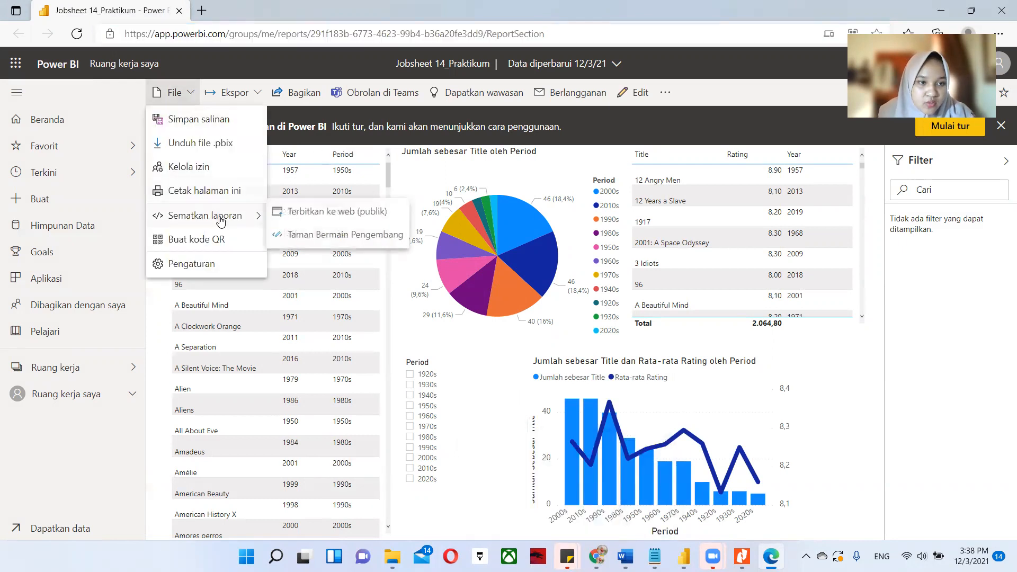
click(298, 217)
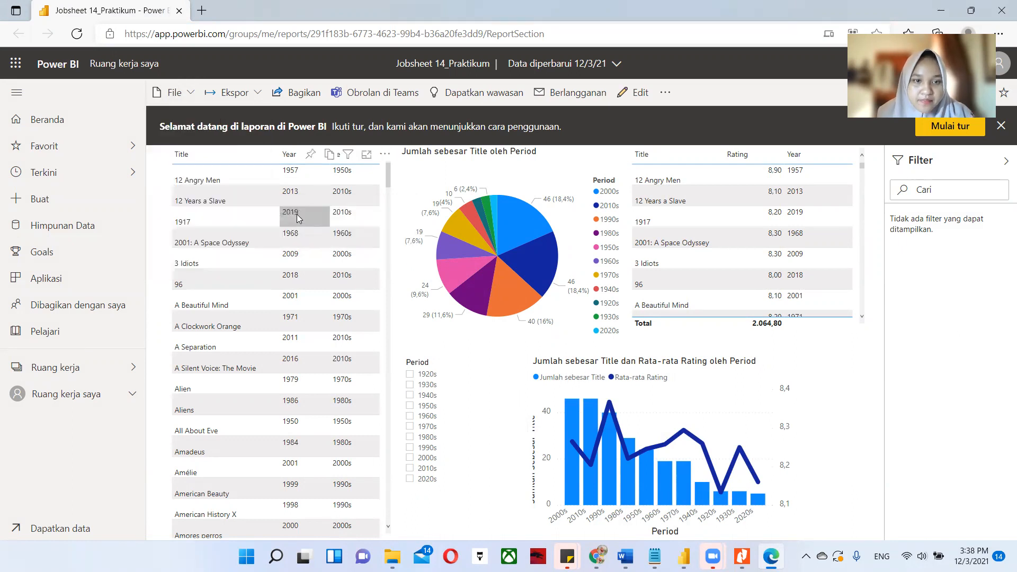
click(725, 349)
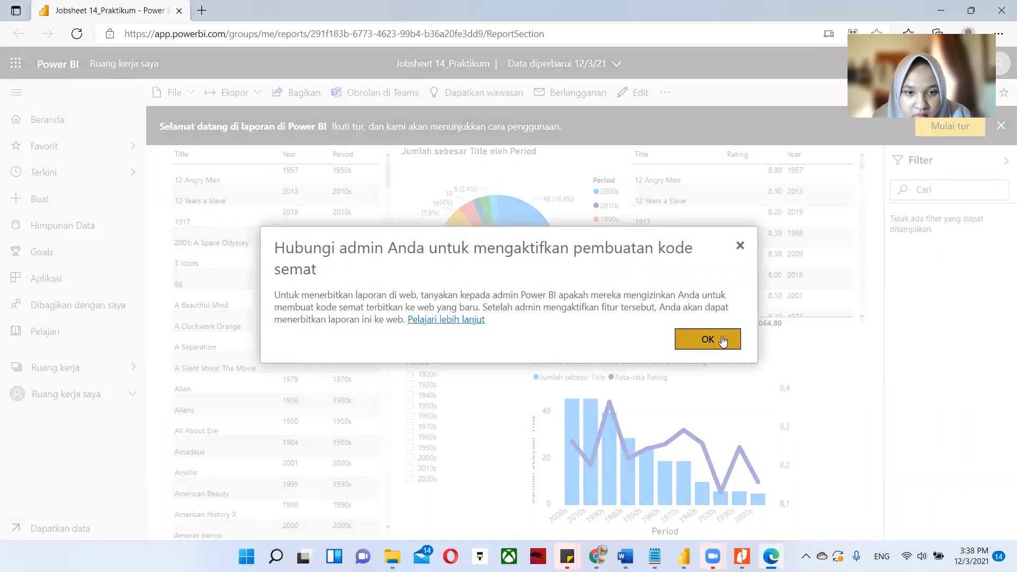
click(724, 342)
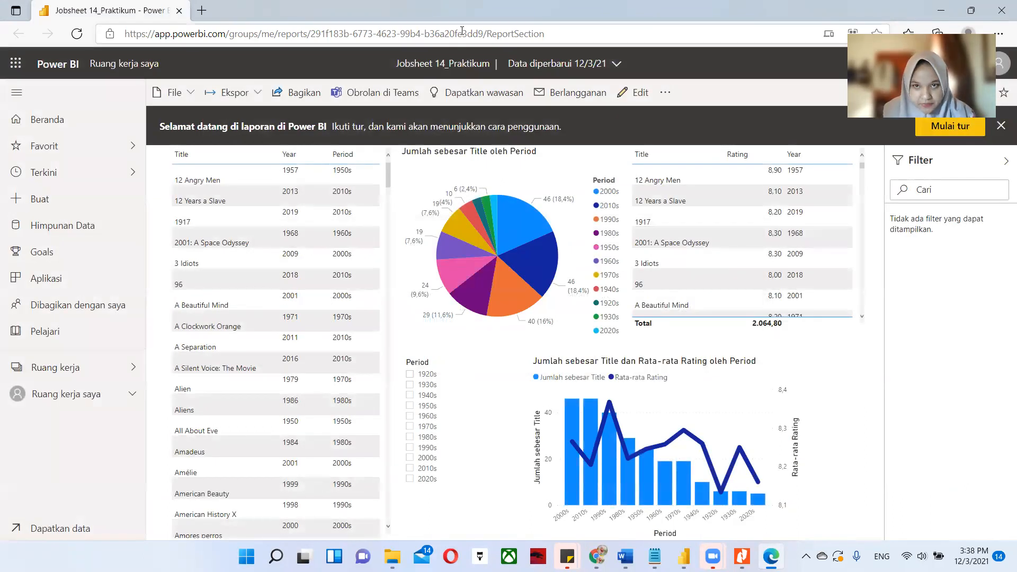